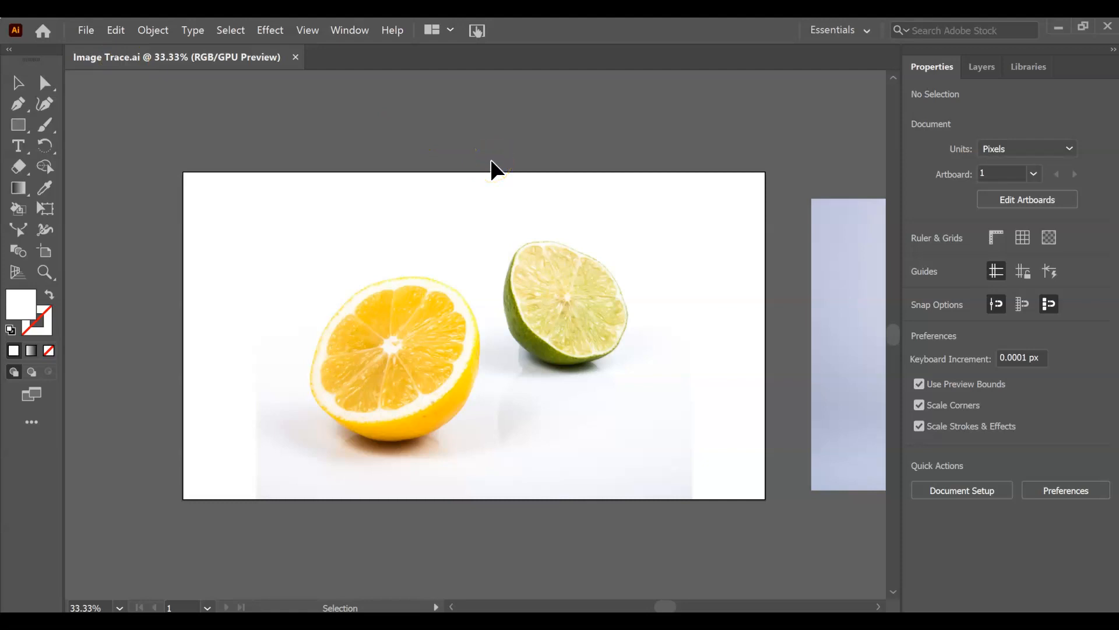
# Bring both placed photos into view and select each in turn, ending with the citrus photo selected.
pyautogui.click(484, 269)
pyautogui.hotkey('ctrl', '-')
pyautogui.hotkey('ctrl', '-')
pyautogui.press('space')
pyautogui.moveTo(740, 331); pyautogui.dragTo(633, 340)
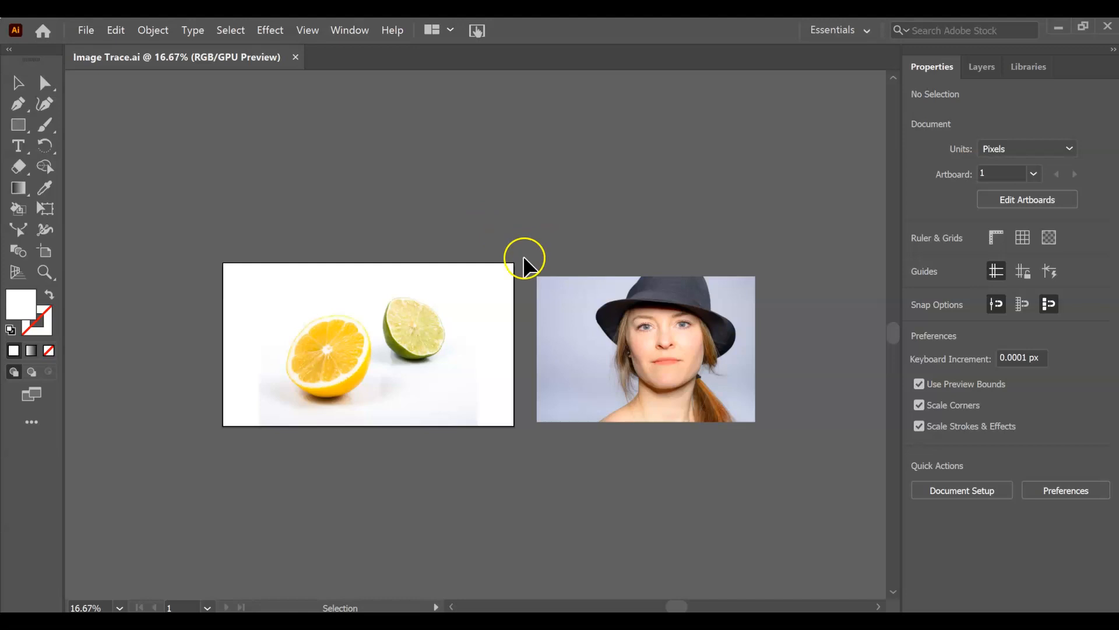
pyautogui.click(365, 327)
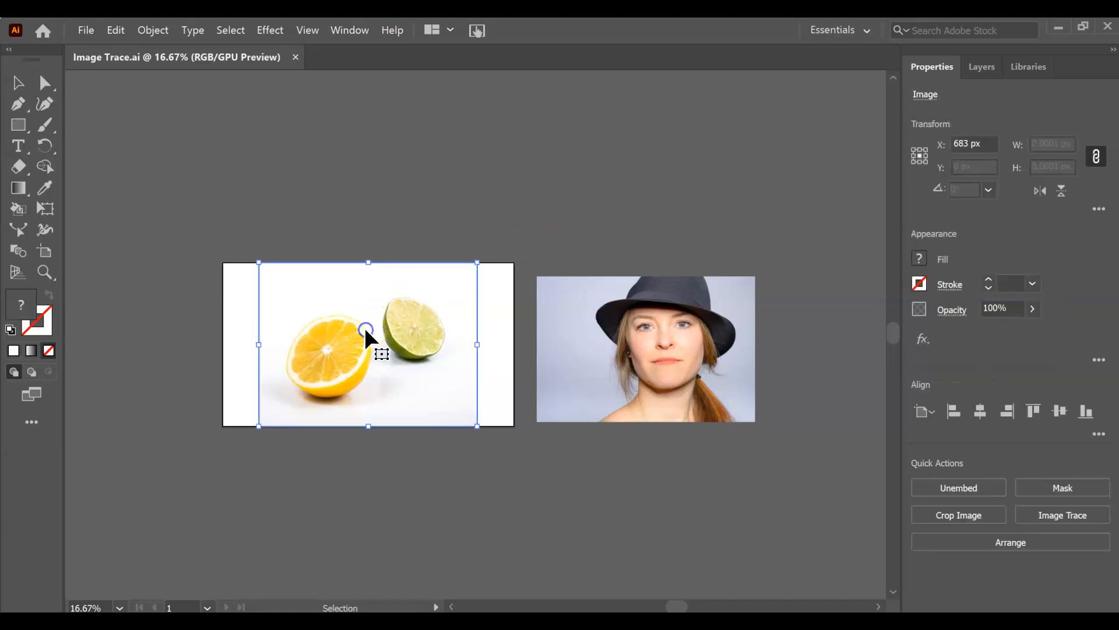
pyautogui.click(680, 321)
pyautogui.click(411, 213)
pyautogui.click(376, 317)
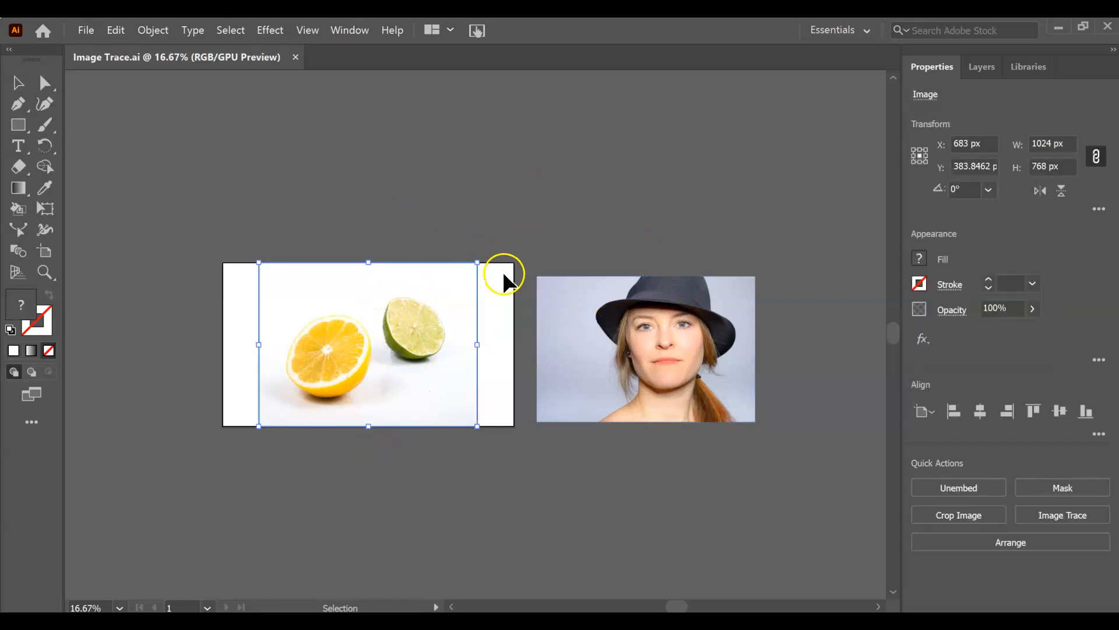
# Check the artboard's dimensions in its options without changing anything.
pyautogui.click(45, 254)
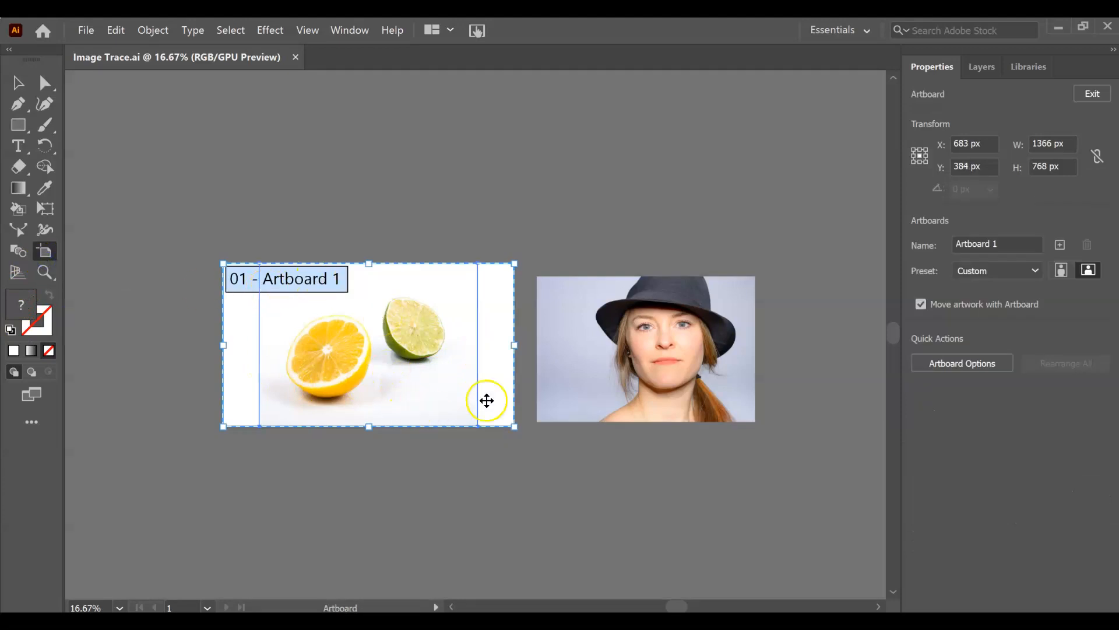
pyautogui.click(947, 366)
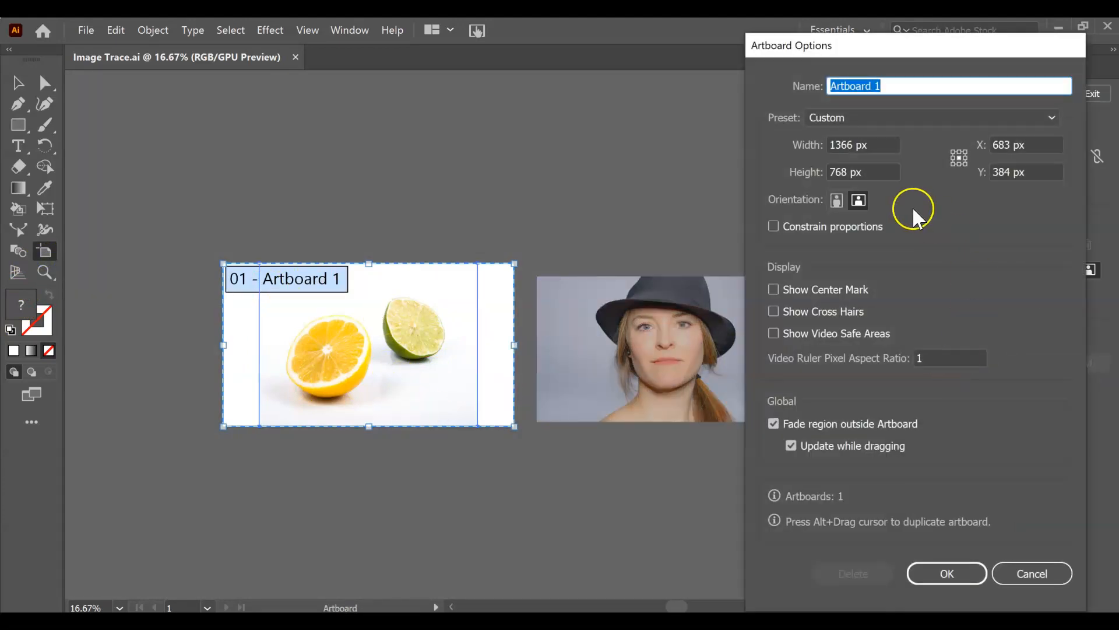
pyautogui.click(1024, 577)
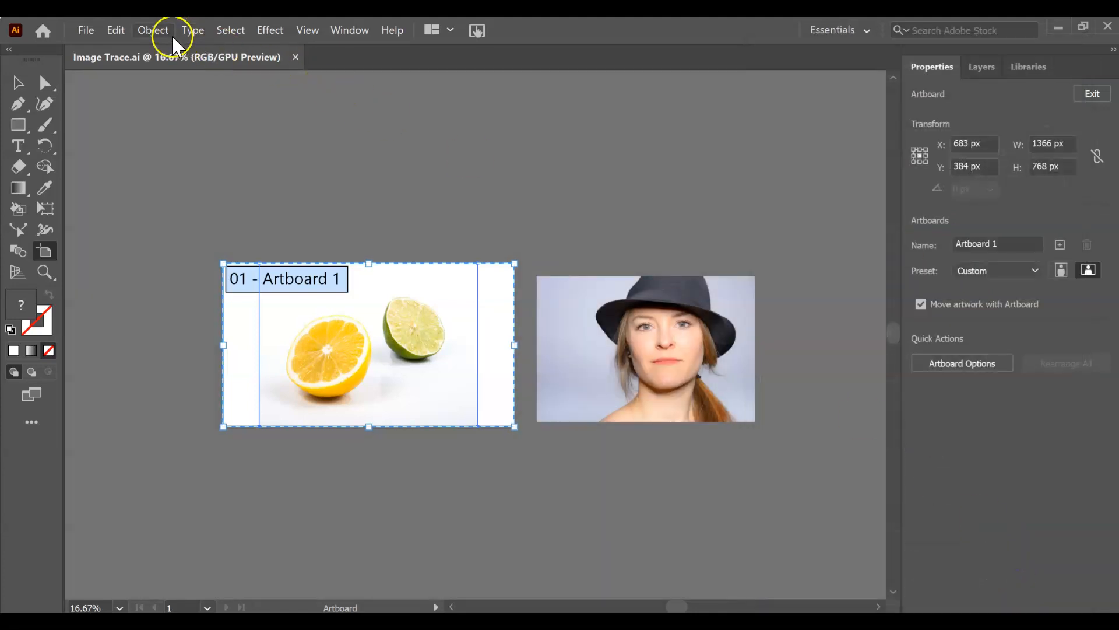
# Set the general units preference to inches and check the artboard's dimensions in that unit.
pyautogui.click(171, 34)
pyautogui.moveTo(117, 35)
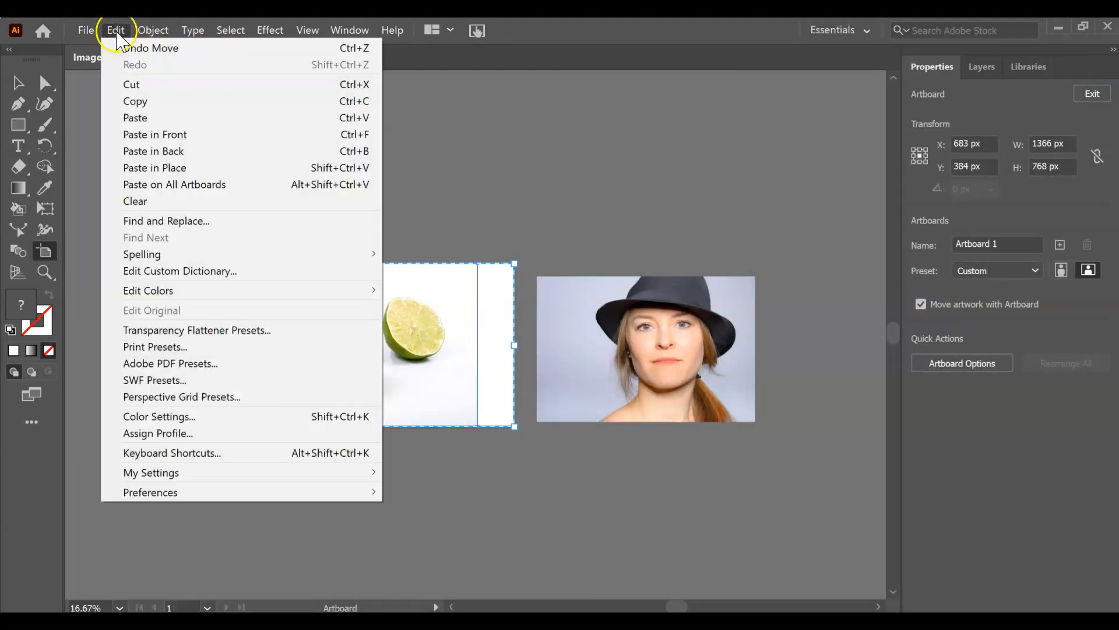
pyautogui.moveTo(200, 493)
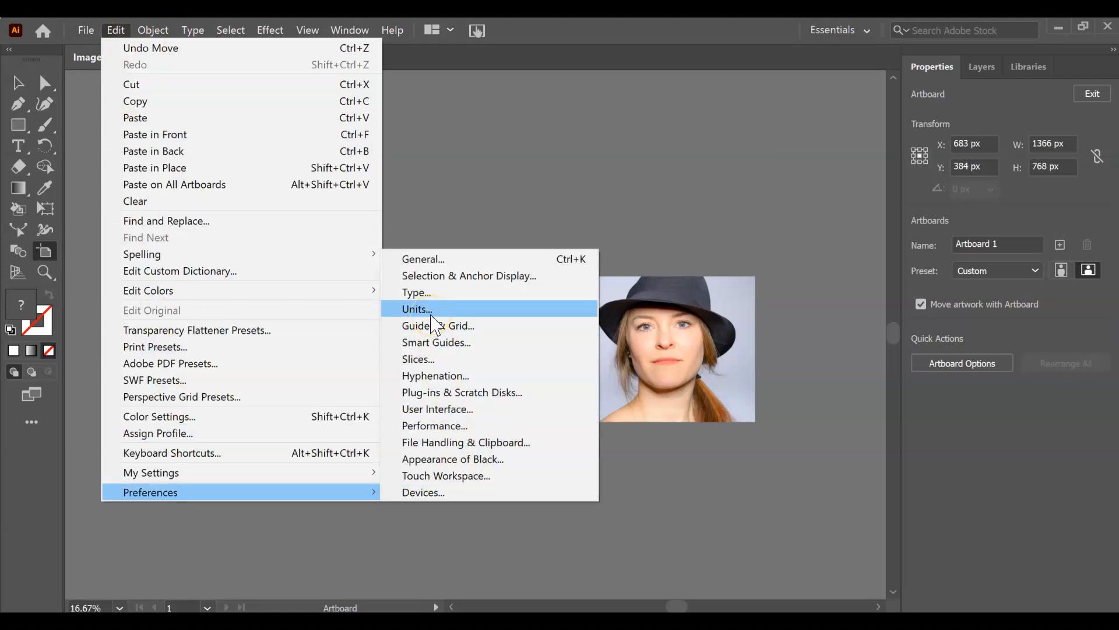
pyautogui.click(150, 48)
pyautogui.click(116, 29)
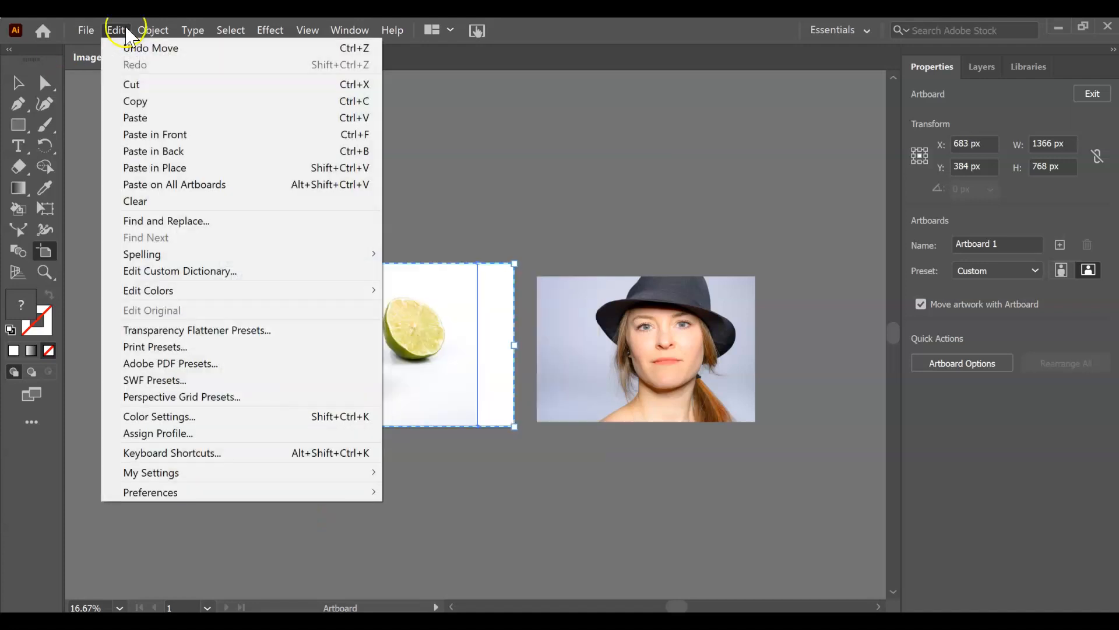
pyautogui.moveTo(155, 492)
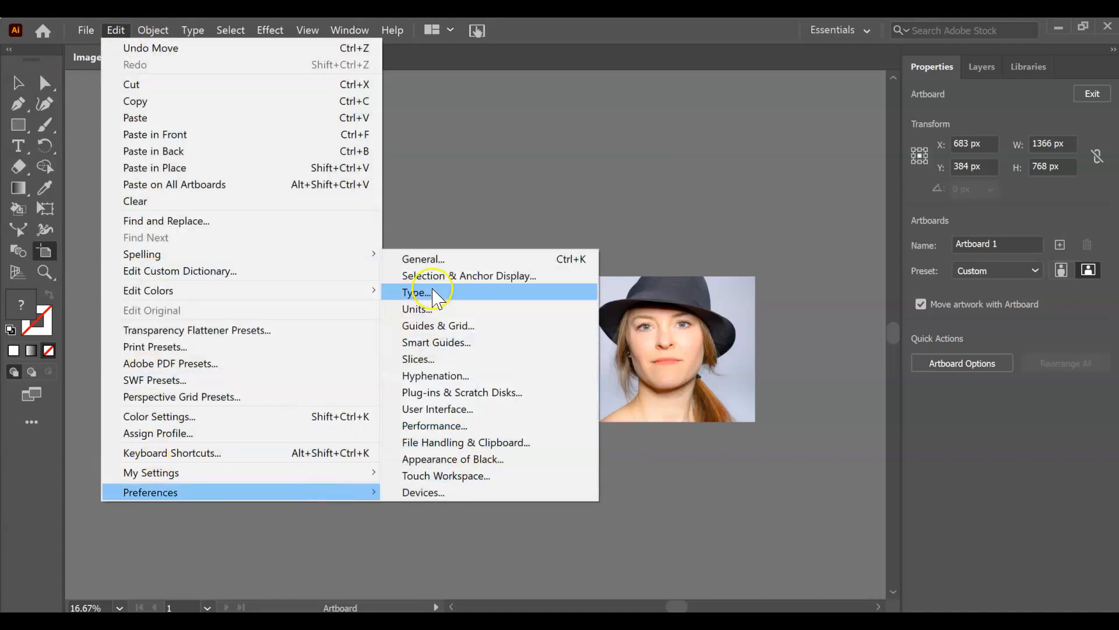
pyautogui.click(430, 309)
pyautogui.click(474, 104)
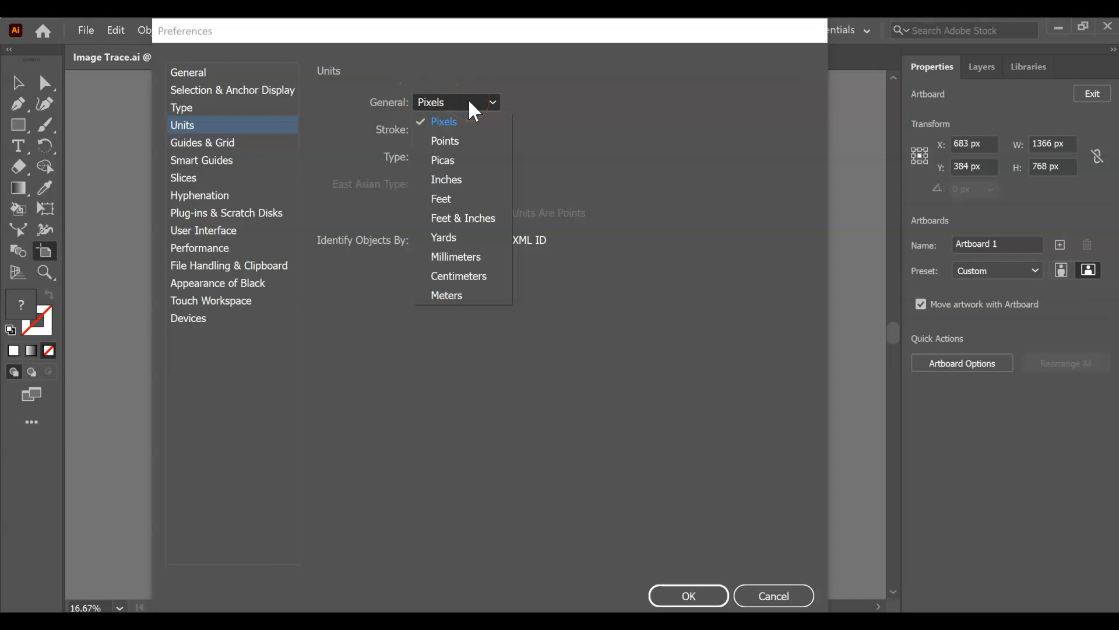
pyautogui.click(456, 181)
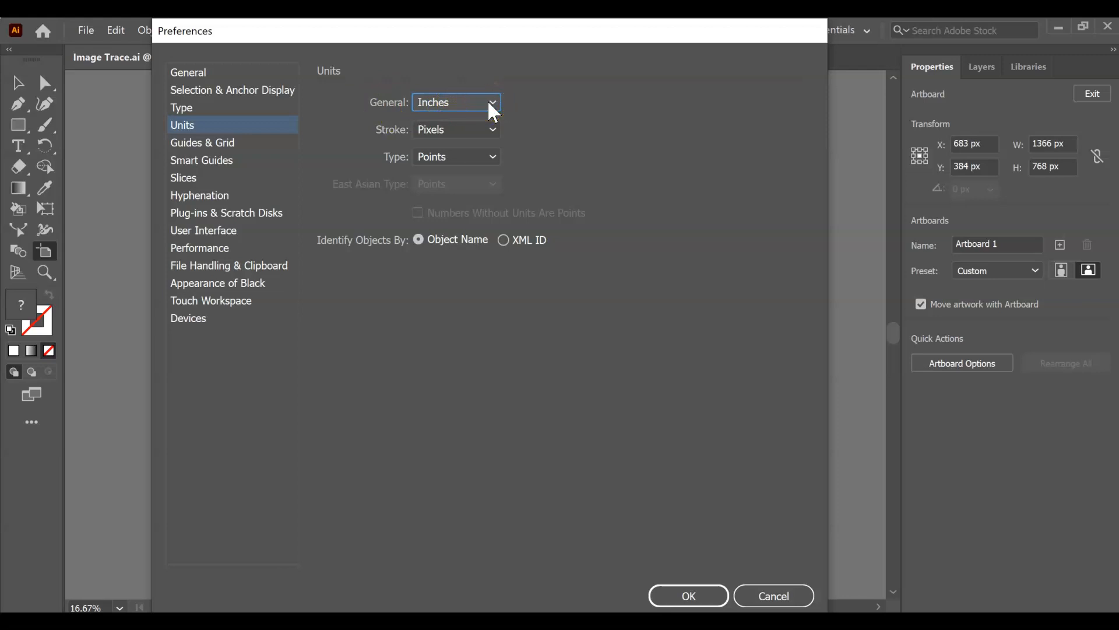
pyautogui.click(702, 595)
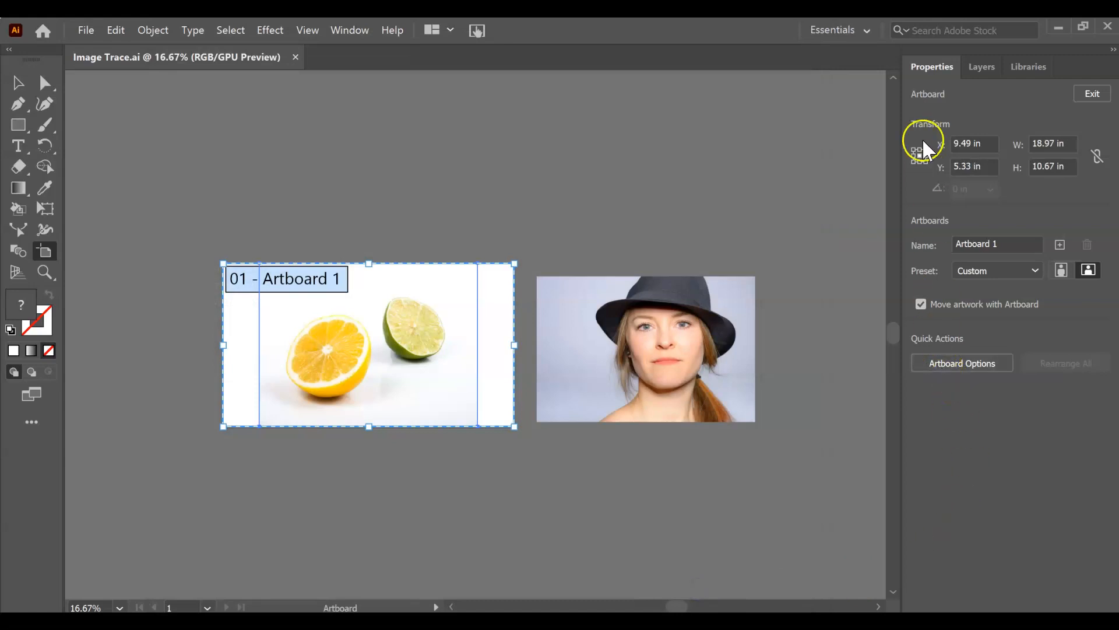
pyautogui.click(963, 366)
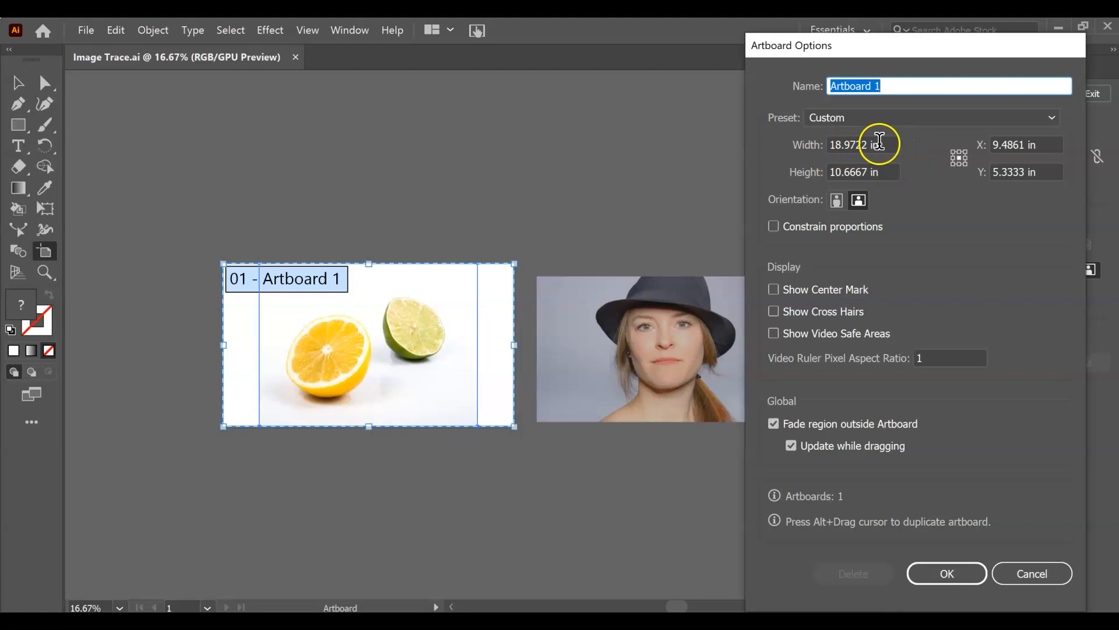
pyautogui.click(1031, 575)
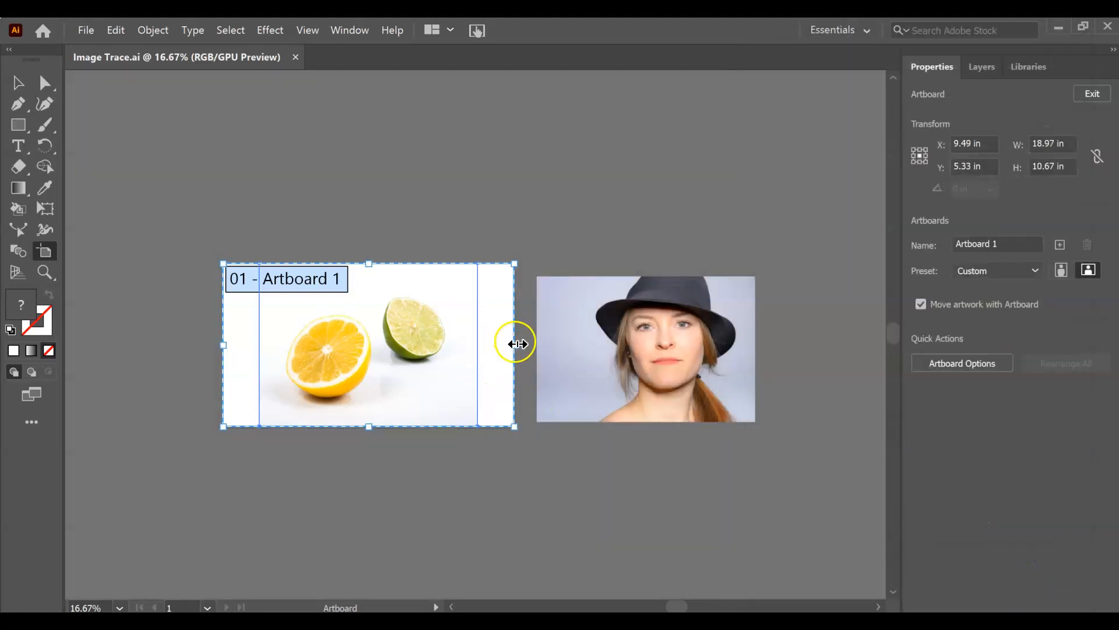
# Narrow the artboard from both sides to fit the citrus photo, about 14.18 in wide, and leave artboard editing.
pyautogui.moveTo(513, 351); pyautogui.dragTo(477, 358)
pyautogui.moveTo(223, 346); pyautogui.dragTo(260, 344)
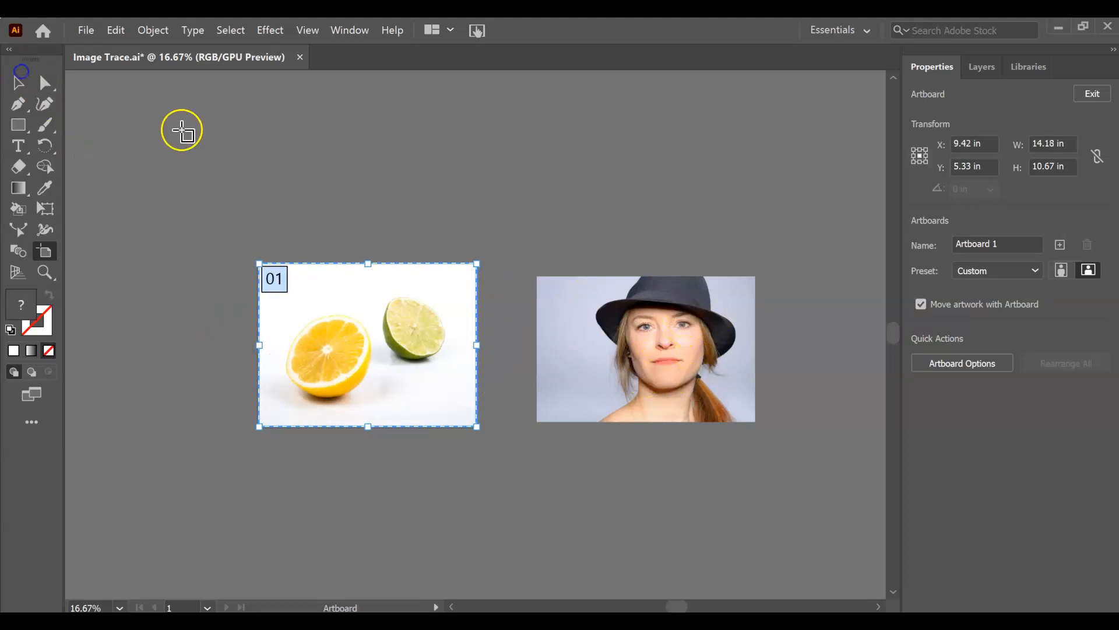
pyautogui.click(18, 85)
pyautogui.click(446, 499)
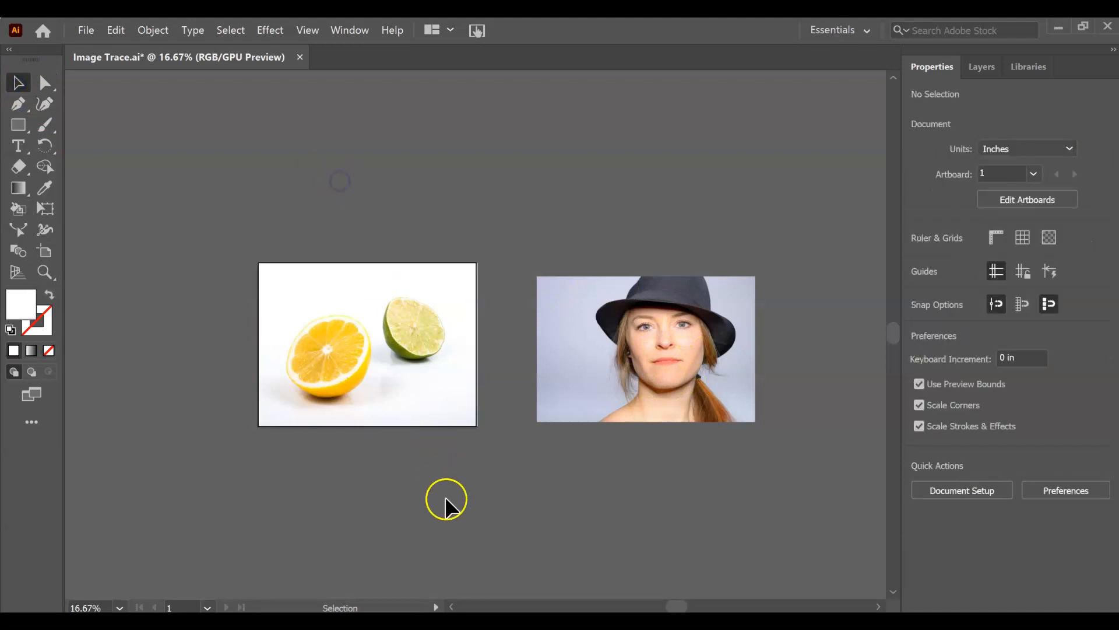
# Shrink the artboard slightly inside the citrus photo's edges, to about 13.94 by 10.25 in.
pyautogui.hotkey('ctrl', '+')
pyautogui.hotkey('ctrl', '+')
pyautogui.press('space')
pyautogui.moveTo(576, 444); pyautogui.dragTo(702, 447)
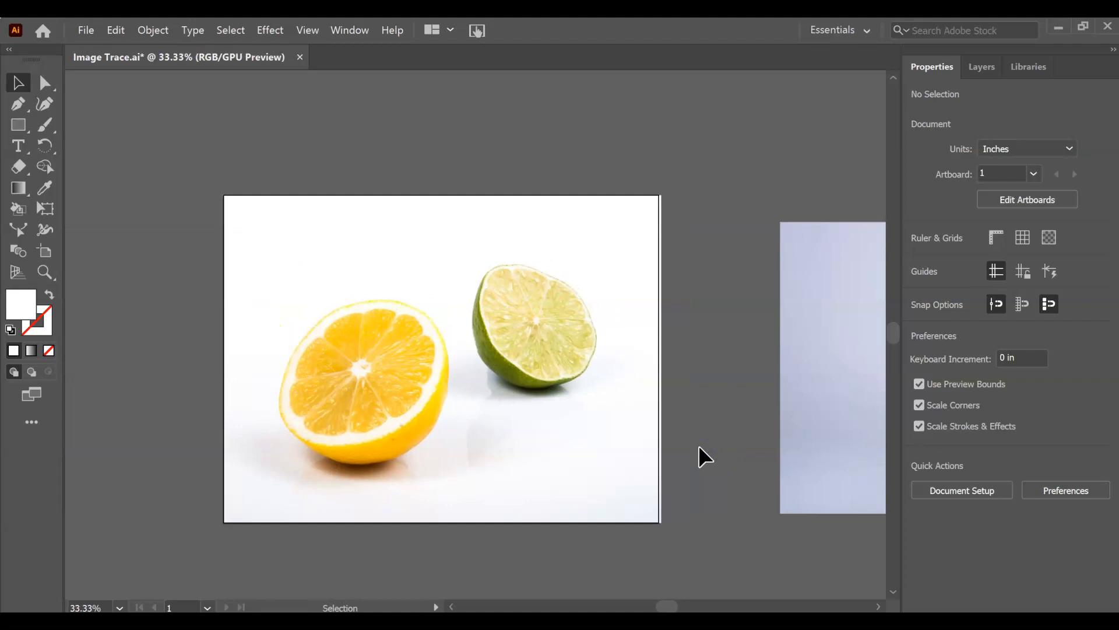
pyautogui.hotkey('ctrl', '-')
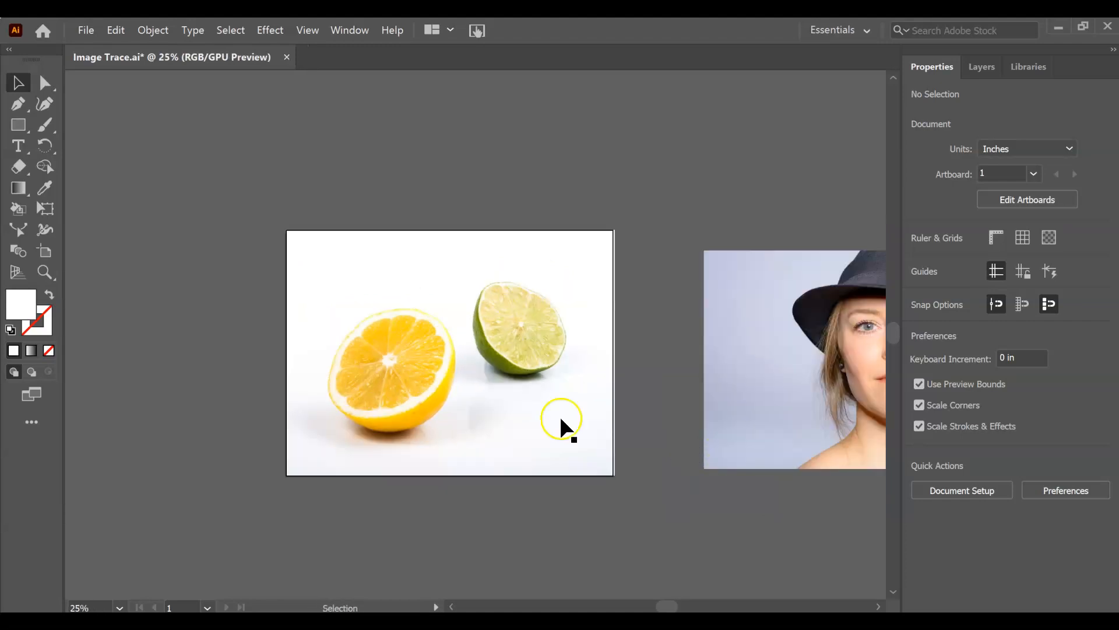
pyautogui.click(40, 252)
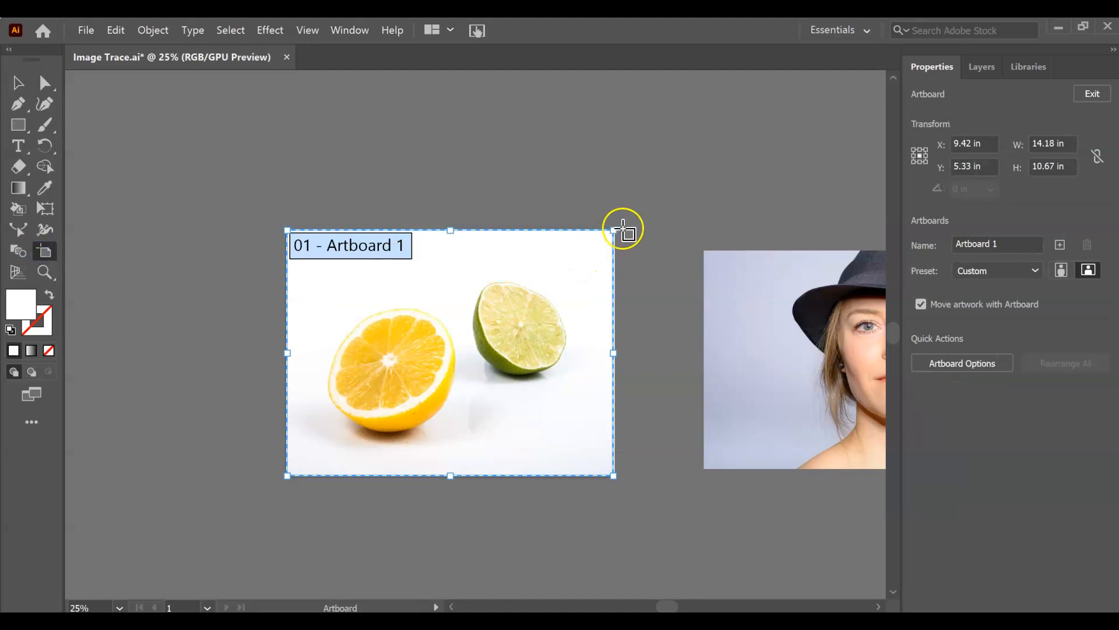
pyautogui.moveTo(614, 231); pyautogui.dragTo(597, 243)
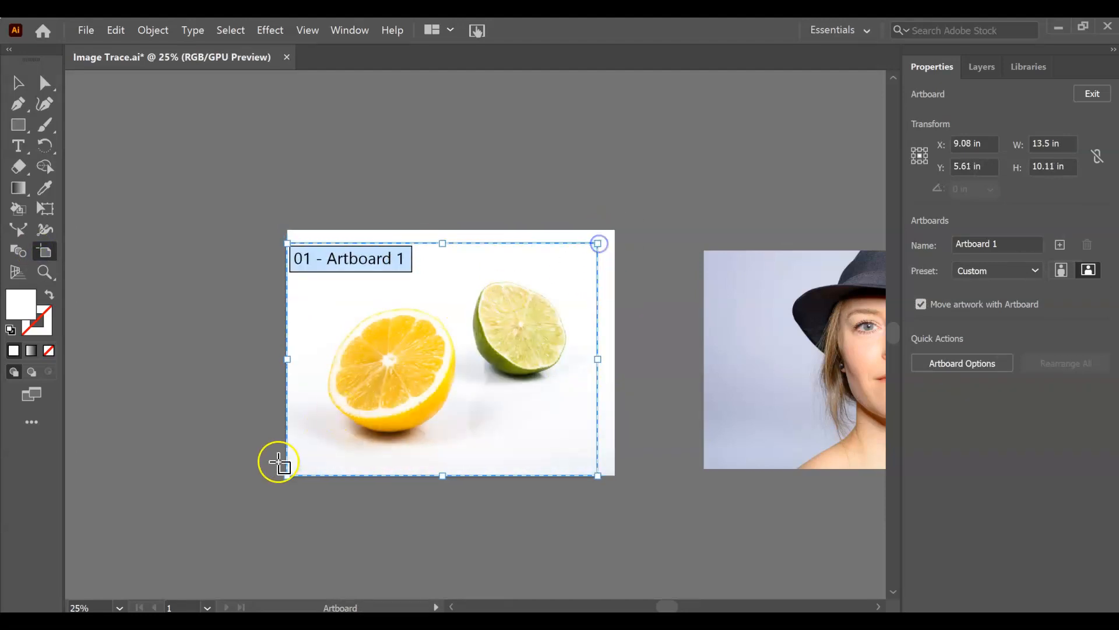
pyautogui.moveTo(288, 475); pyautogui.dragTo(289, 473)
pyautogui.moveTo(597, 242); pyautogui.dragTo(610, 236)
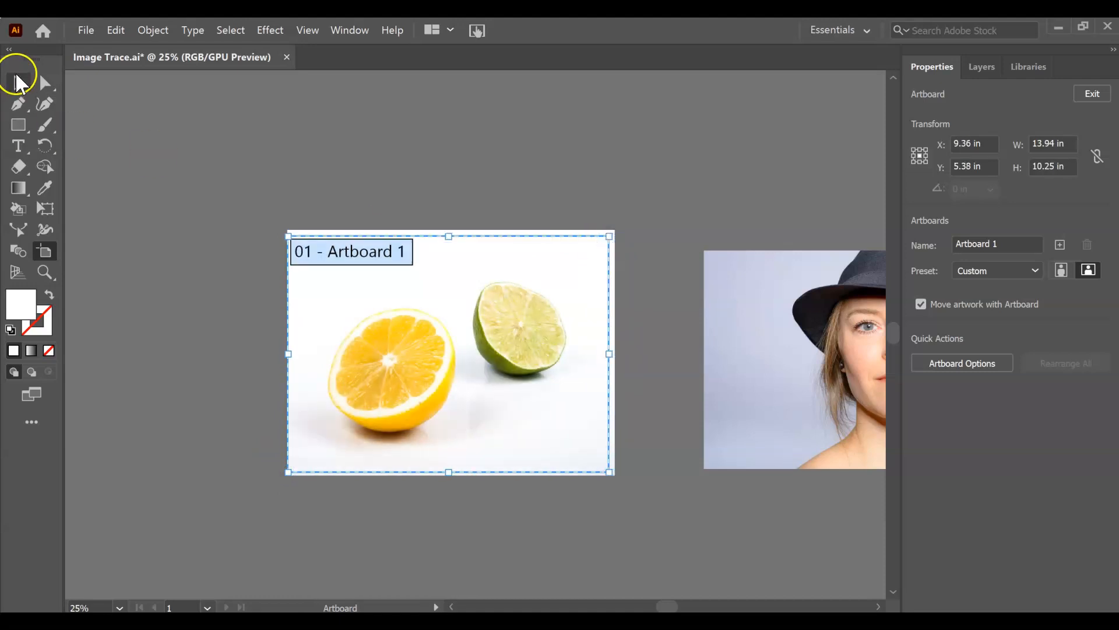
pyautogui.click(17, 82)
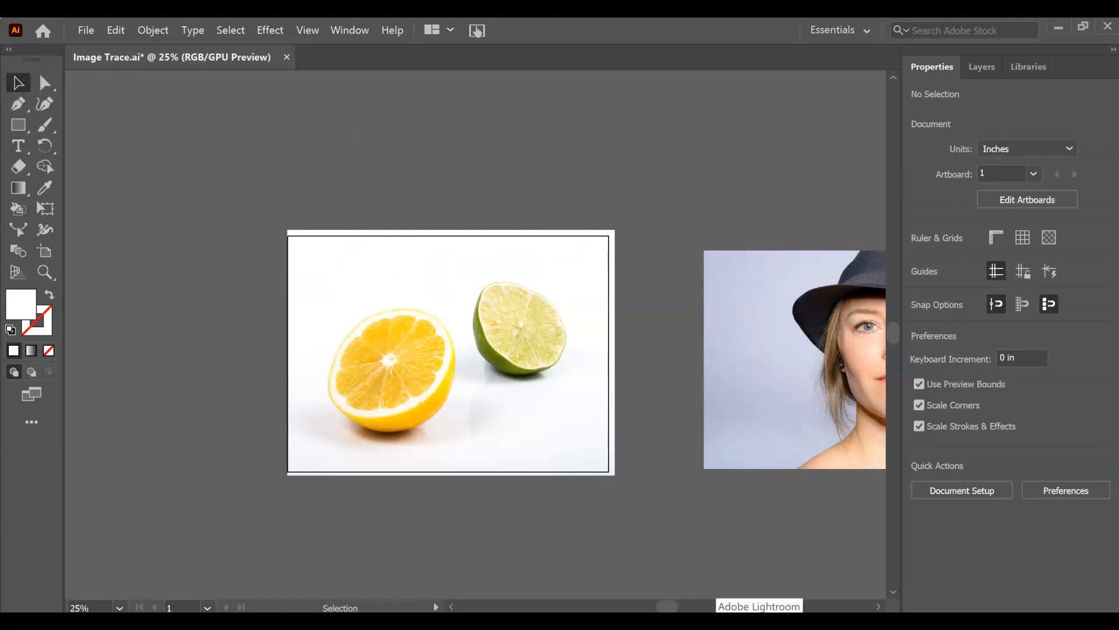
# Image Trace the citrus photo with the 3 Colors preset and inspect the tracing up close.
pyautogui.click(593, 245)
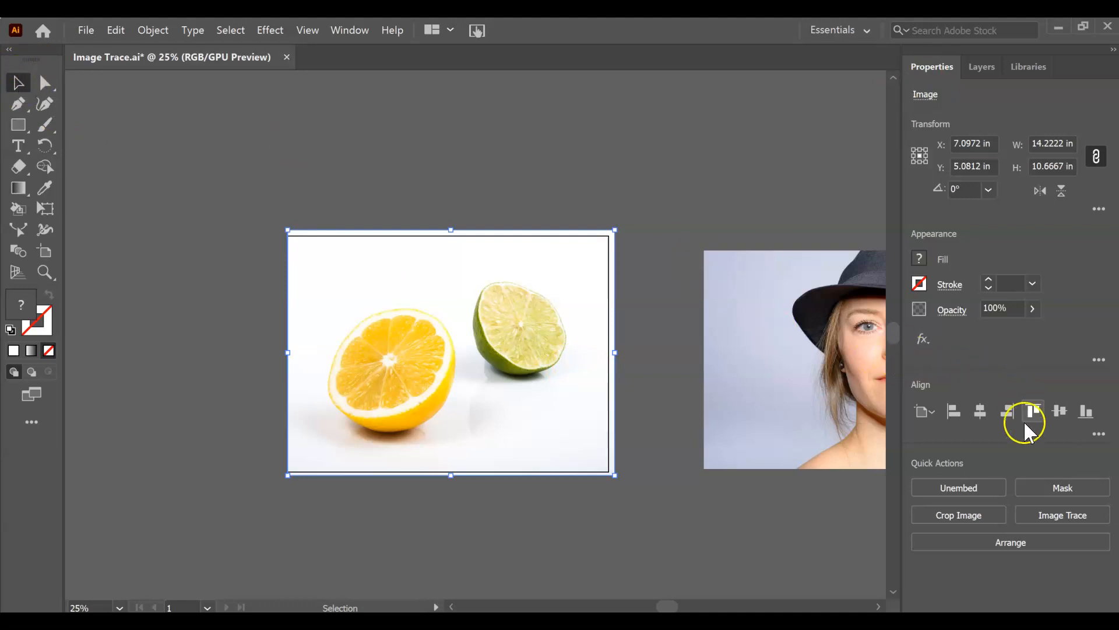
pyautogui.click(1088, 518)
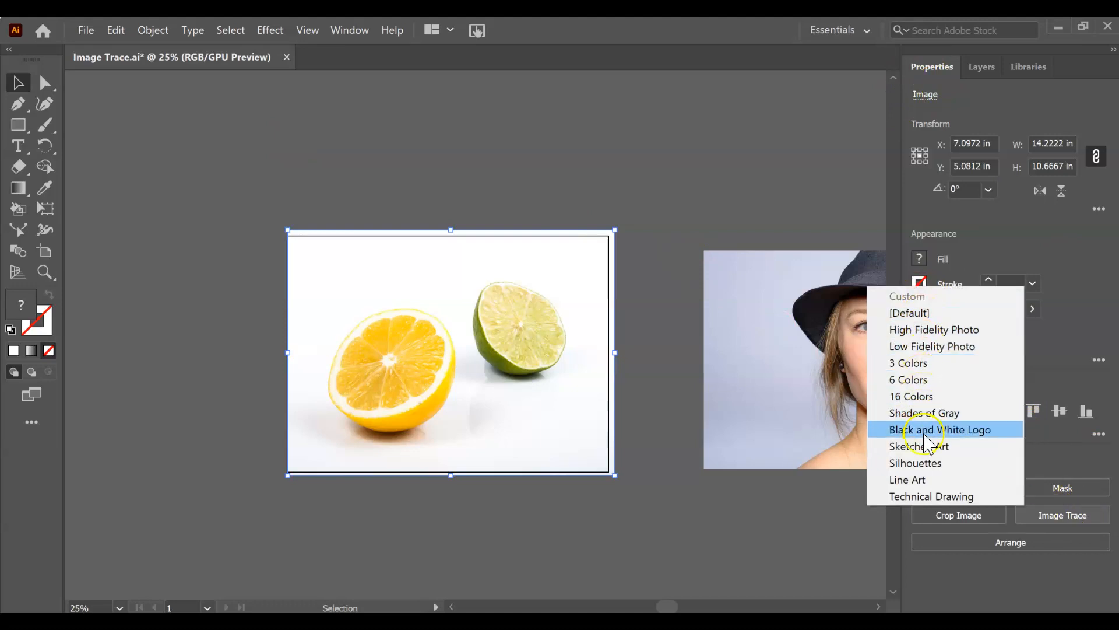
pyautogui.click(899, 365)
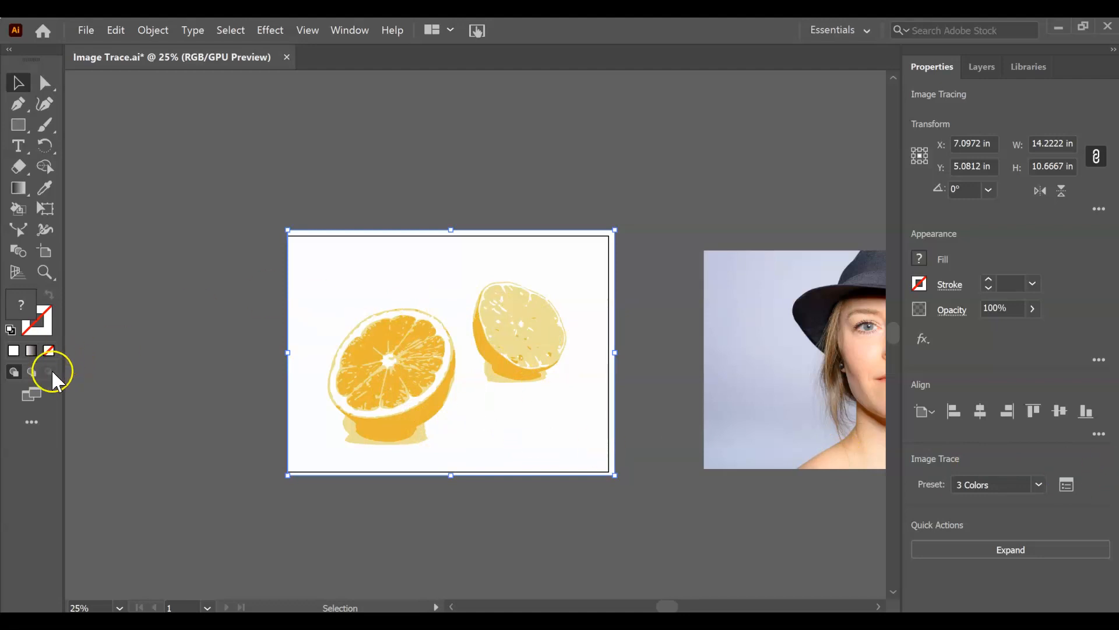
pyautogui.click(45, 272)
pyautogui.moveTo(280, 283); pyautogui.dragTo(397, 315)
pyautogui.press('space')
pyautogui.moveTo(744, 348); pyautogui.dragTo(653, 266)
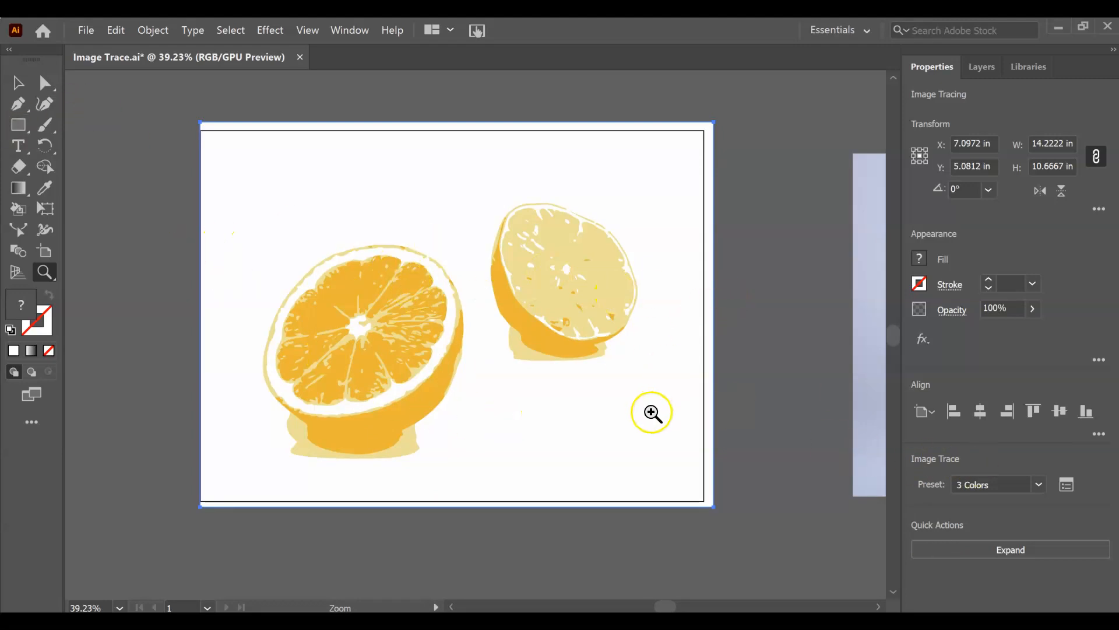
# Open the detailed Image Trace settings for the citrus tracing and move them clear of the artwork.
pyautogui.click(1063, 495)
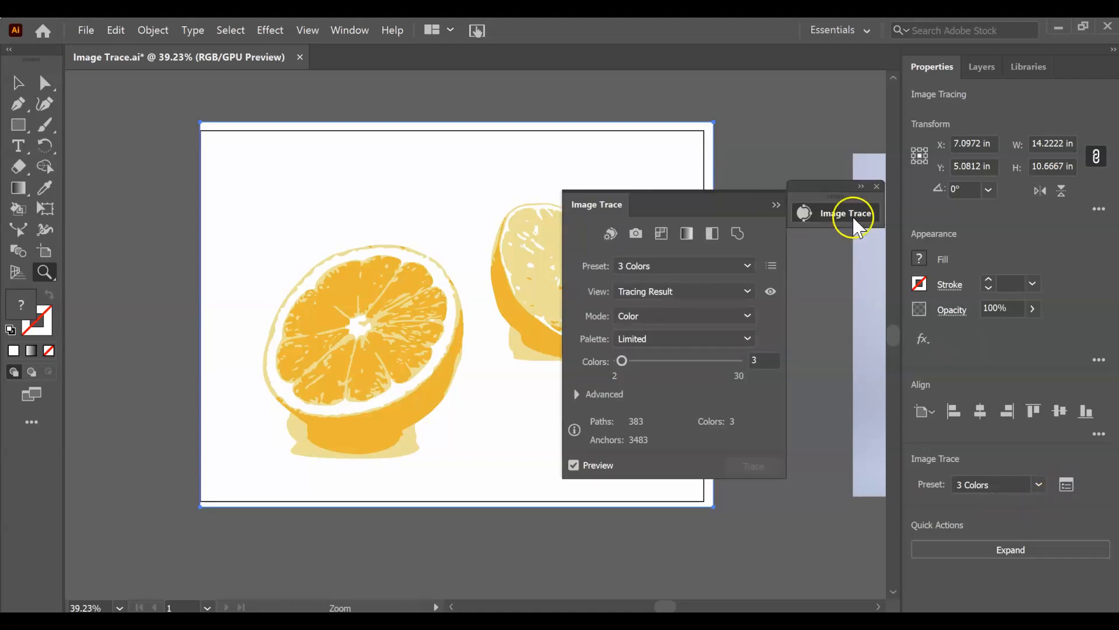
pyautogui.click(877, 187)
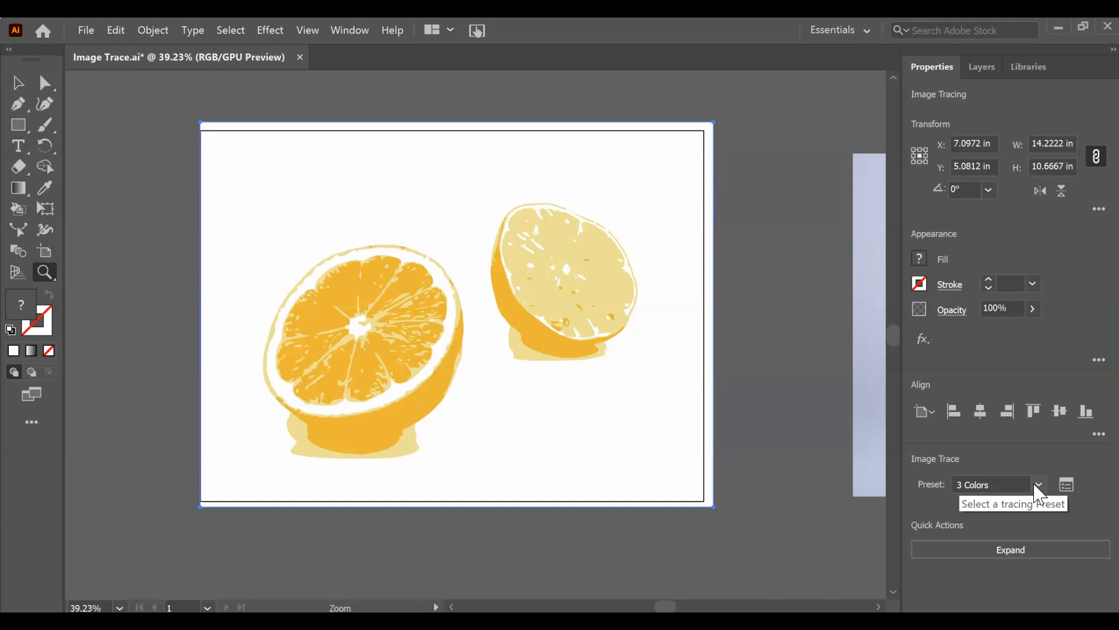
pyautogui.click(1066, 486)
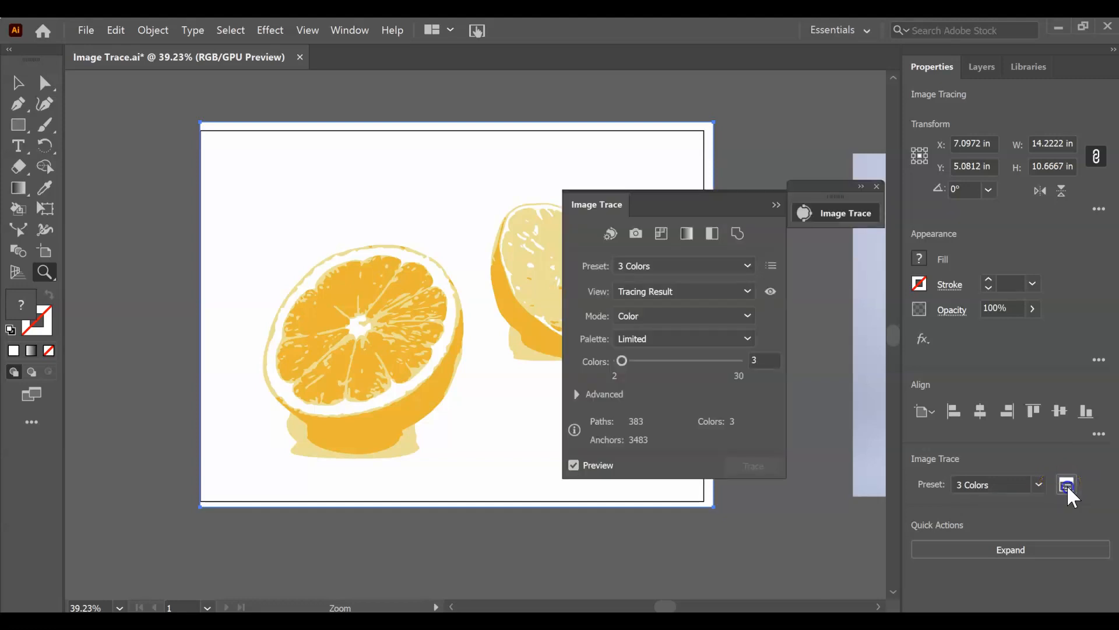
pyautogui.moveTo(762, 205)
pyautogui.mouseDown()
pyautogui.moveTo(758, 188)
pyautogui.moveTo(919, 134)
pyautogui.mouseUp()
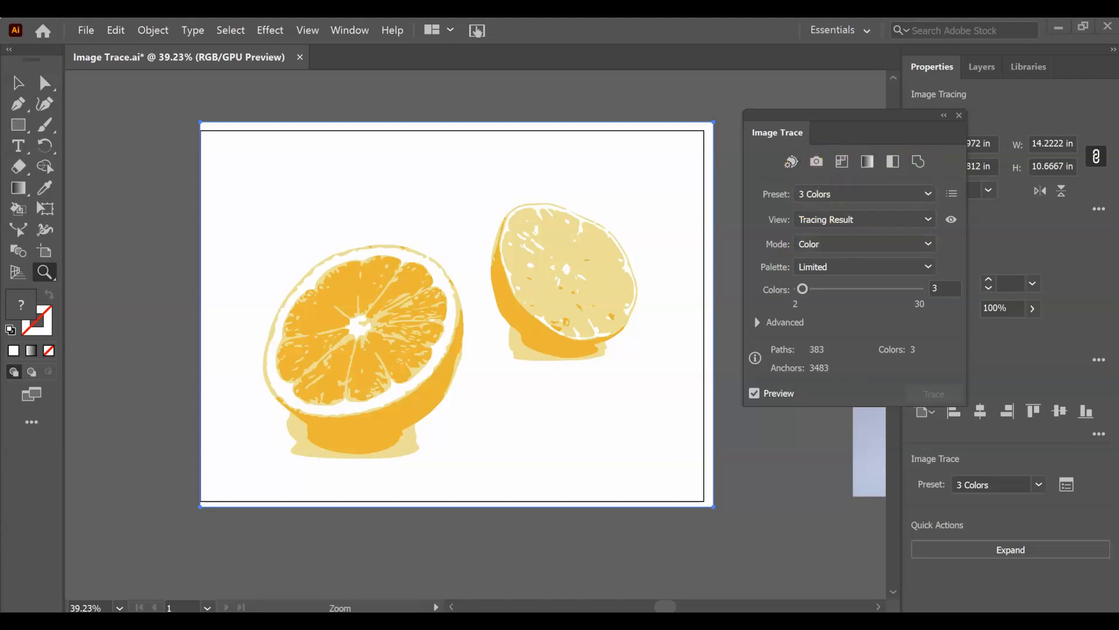
# Change the citrus tracing's preset to High Fidelity Photo, then deselect the artwork.
pyautogui.click(928, 193)
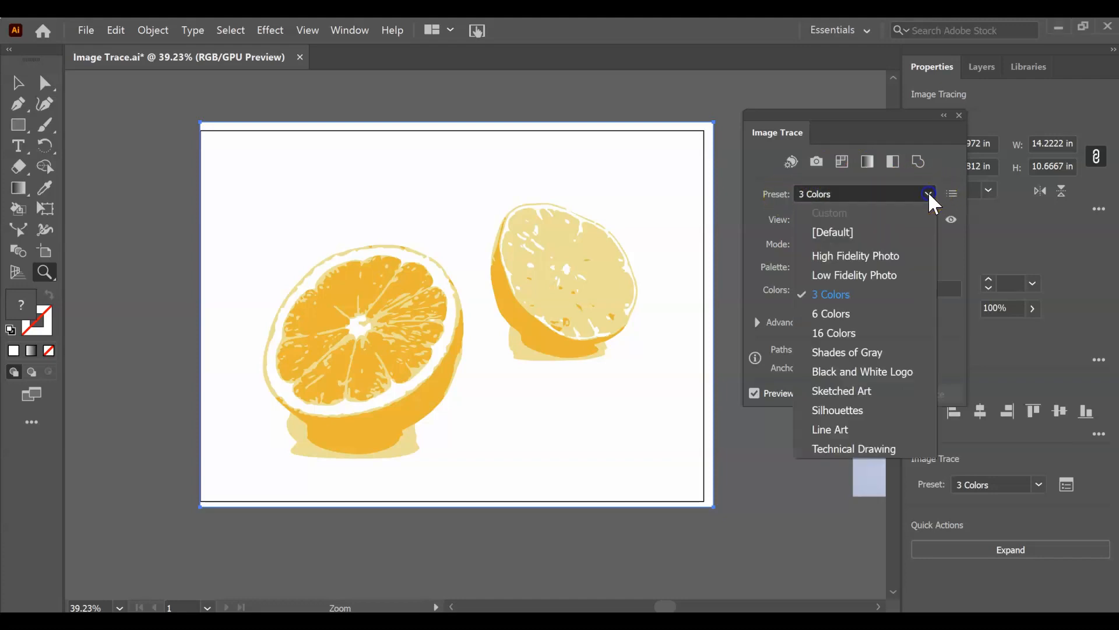
pyautogui.click(884, 256)
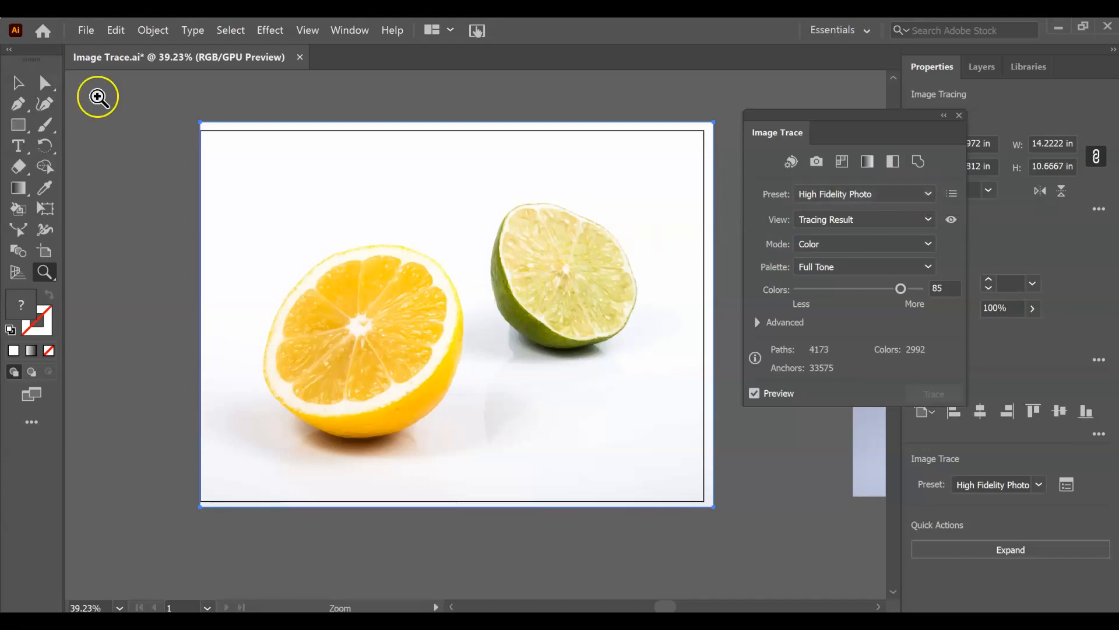
pyautogui.click(38, 87)
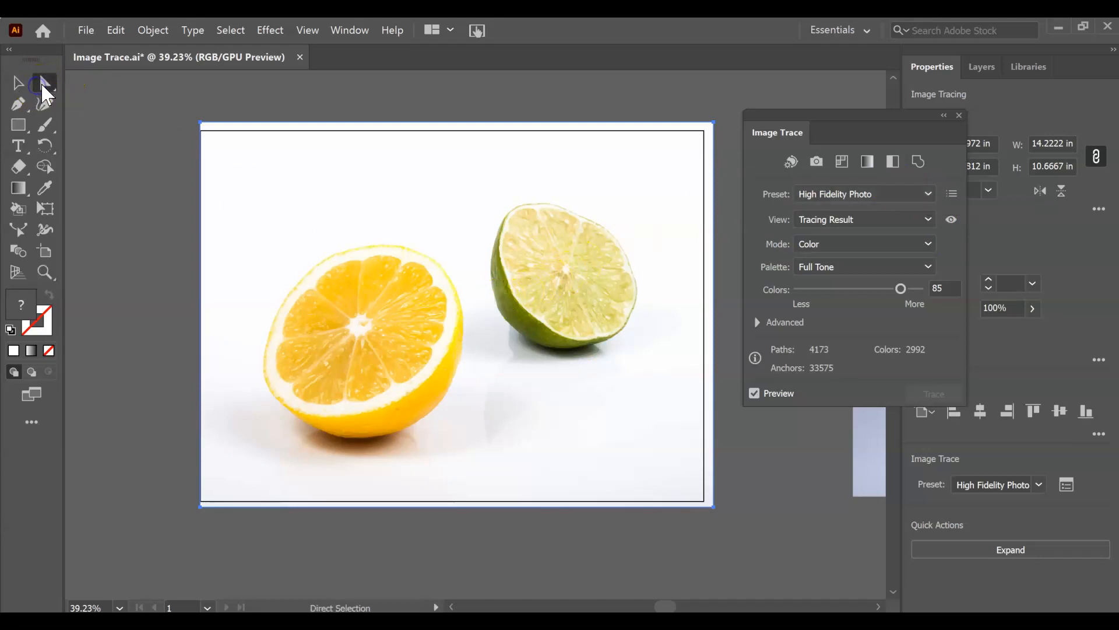
pyautogui.click(851, 543)
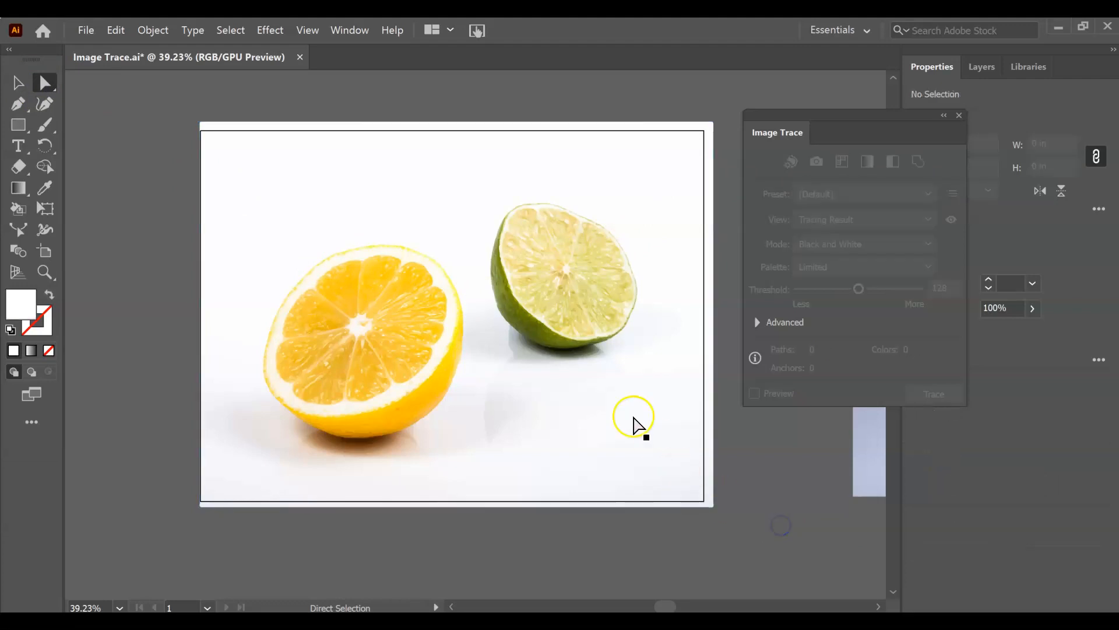
# Expand the High Fidelity Photo tracing of the citrus image into editable paths, then undo the expansion.
pyautogui.click(397, 322)
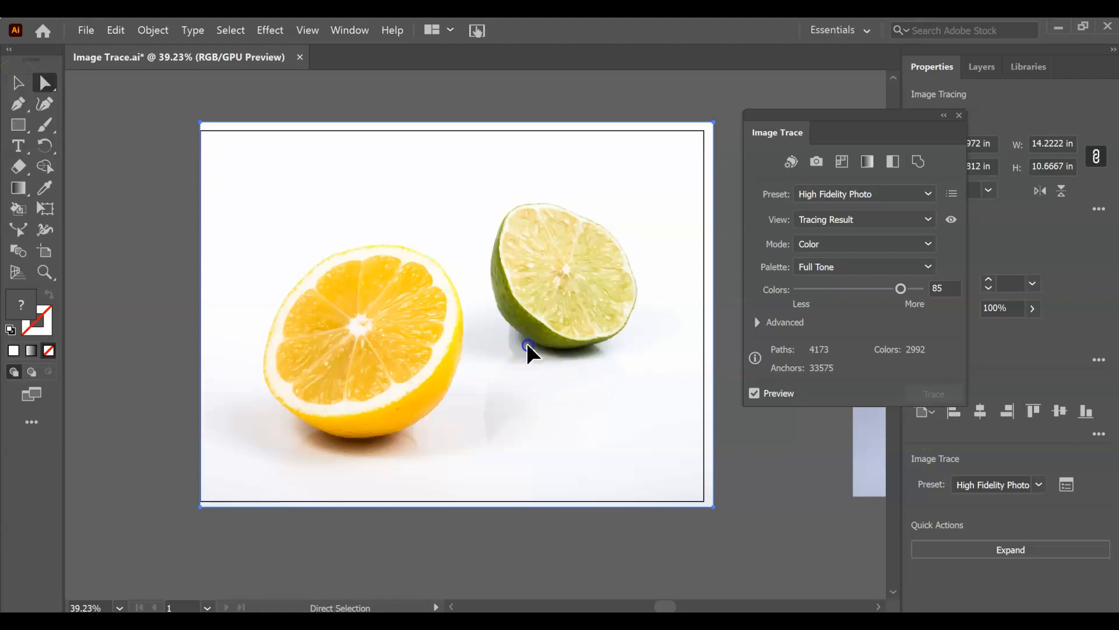
pyautogui.click(13, 81)
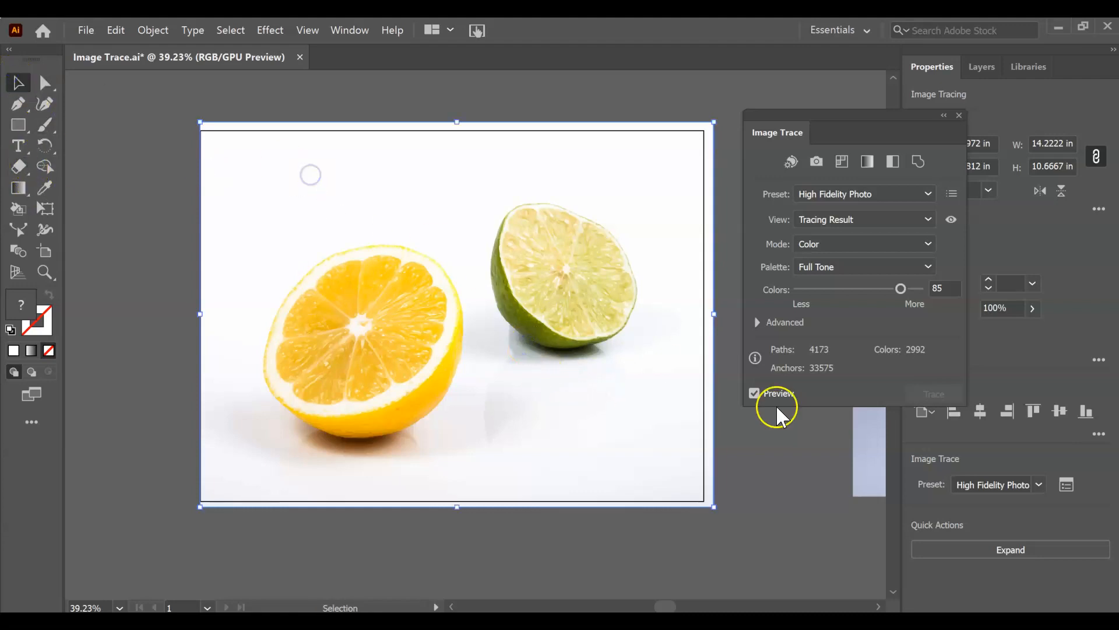
pyautogui.click(1018, 548)
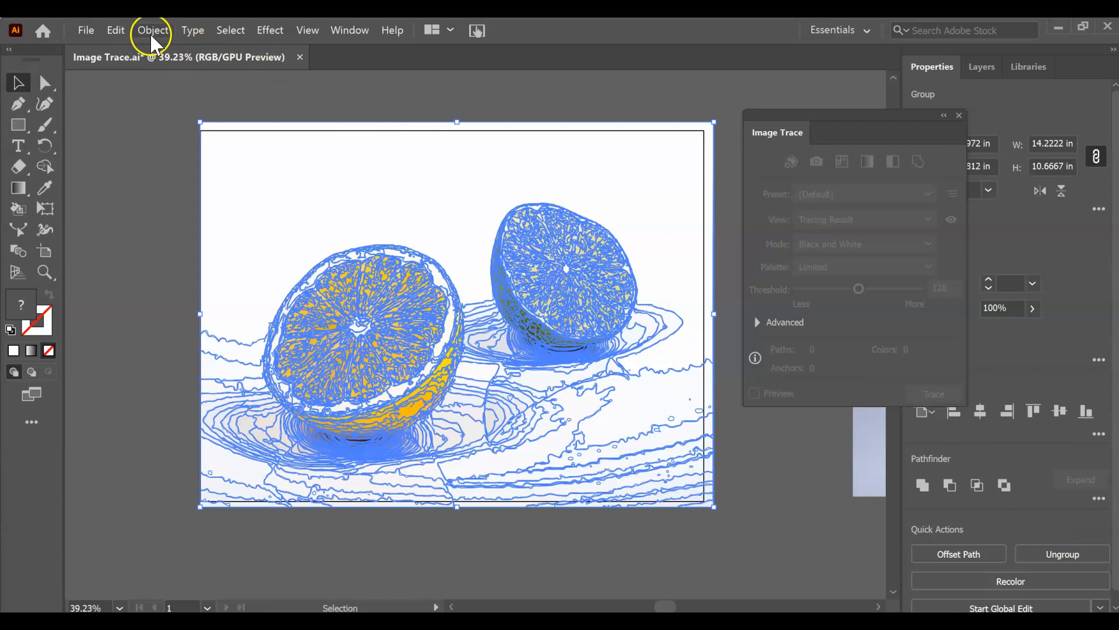
pyautogui.click(118, 33)
pyautogui.click(128, 48)
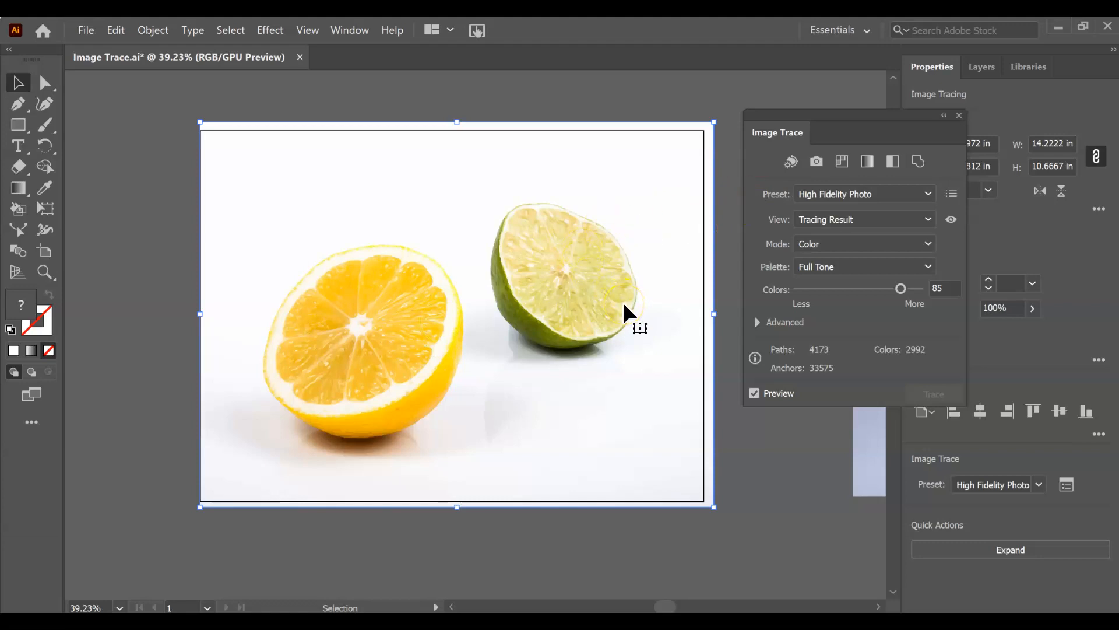
# Retrace the citrus photo with the Low Fidelity Photo preset and reduce its Colors value to 0.
pyautogui.click(928, 195)
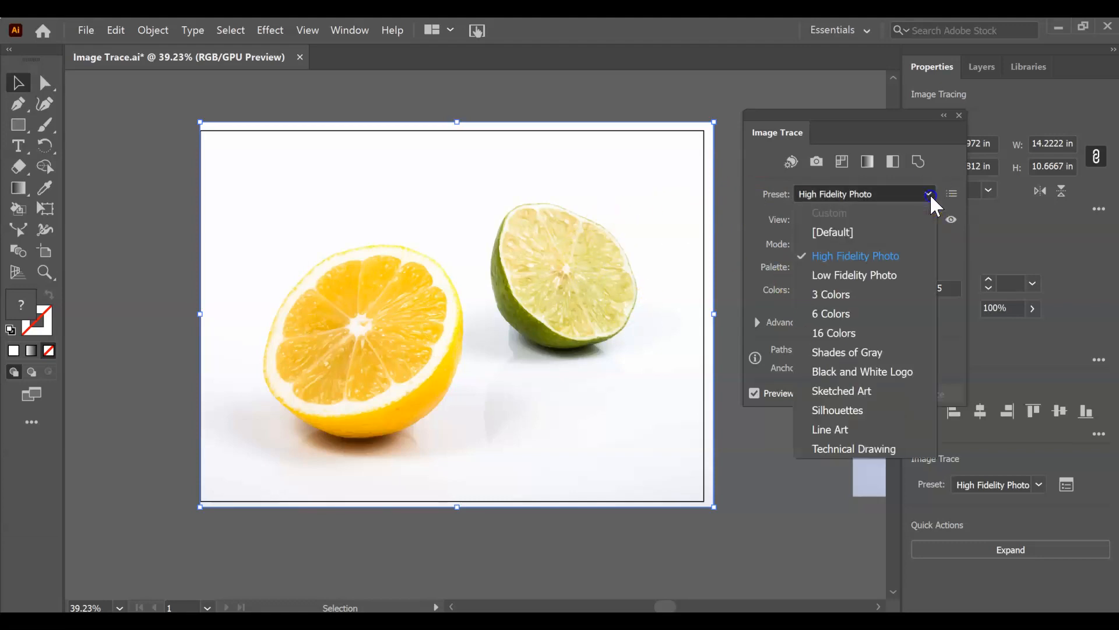
pyautogui.click(869, 285)
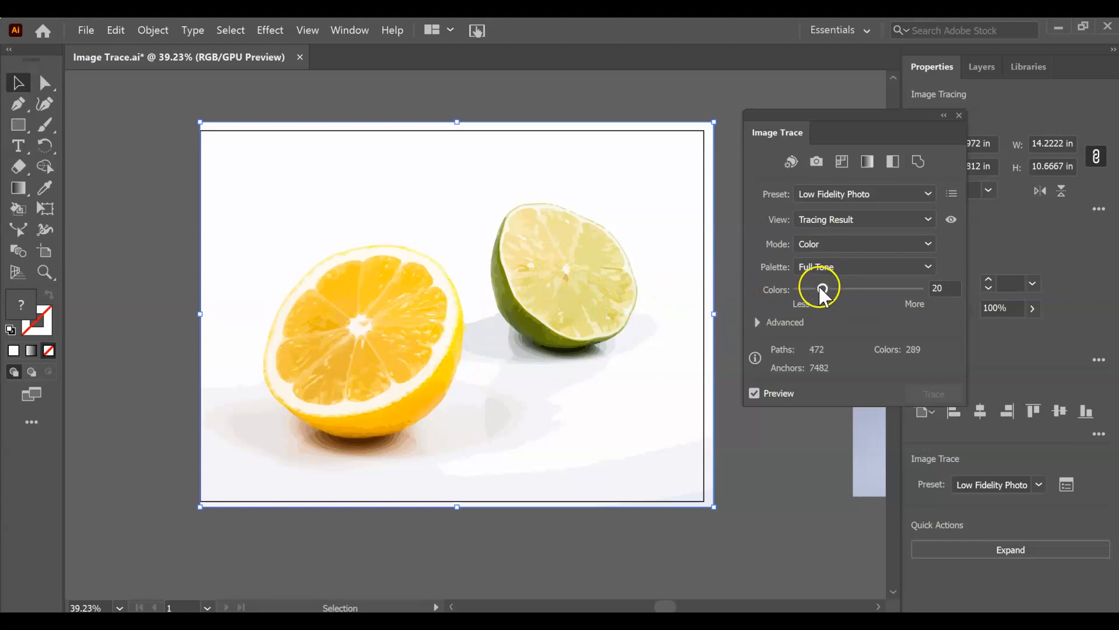
pyautogui.moveTo(822, 289); pyautogui.dragTo(789, 289)
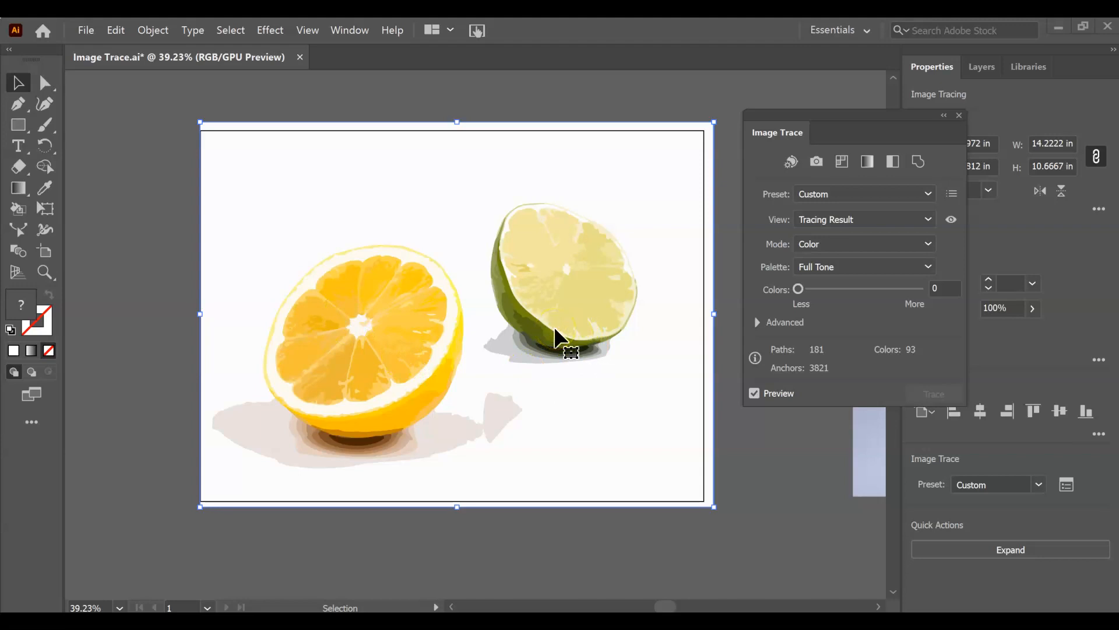
# Move the Image Trace settings clear of the object properties and bring the tracing's properties back into view.
pyautogui.moveTo(907, 109)
pyautogui.mouseDown()
pyautogui.moveTo(909, 77)
pyautogui.moveTo(933, 68)
pyautogui.mouseUp()
pyautogui.moveTo(1052, 74)
pyautogui.mouseDown()
pyautogui.moveTo(777, 109)
pyautogui.moveTo(755, 124)
pyautogui.mouseUp()
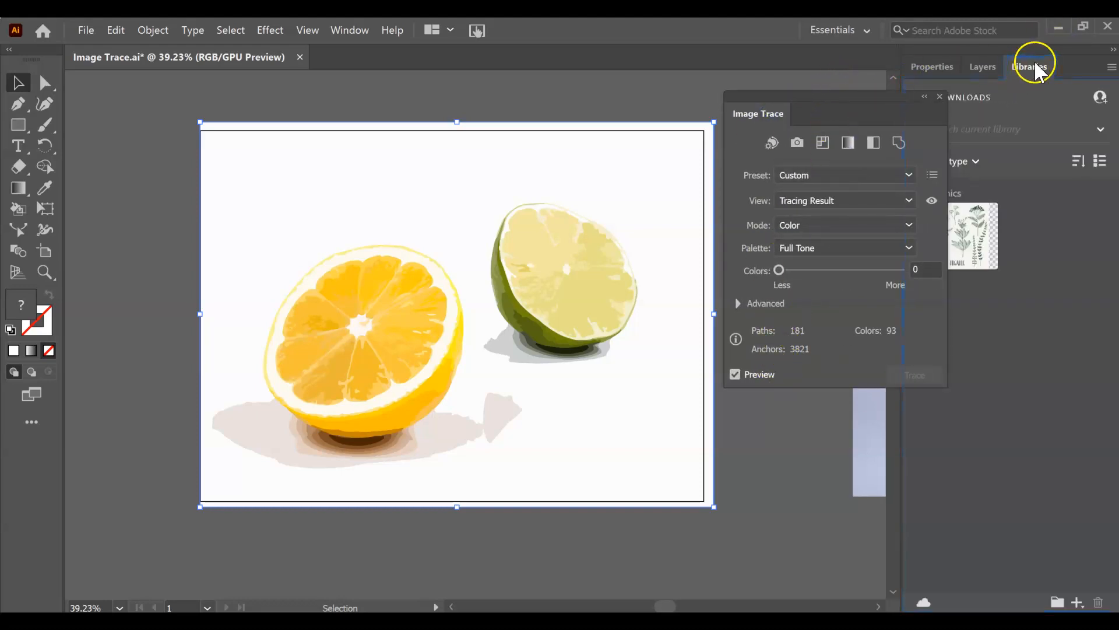
pyautogui.click(948, 68)
pyautogui.moveTo(849, 102); pyautogui.dragTo(780, 86)
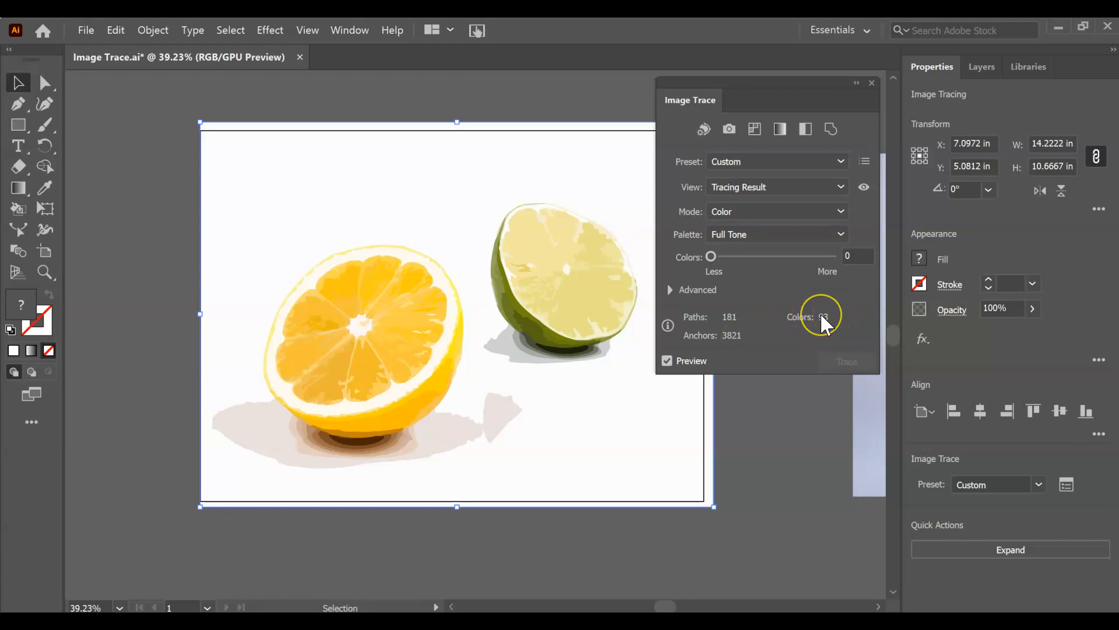
# Retrace the citrus photo with the 3 Colors preset and raise the color limit to 7.
pyautogui.click(804, 162)
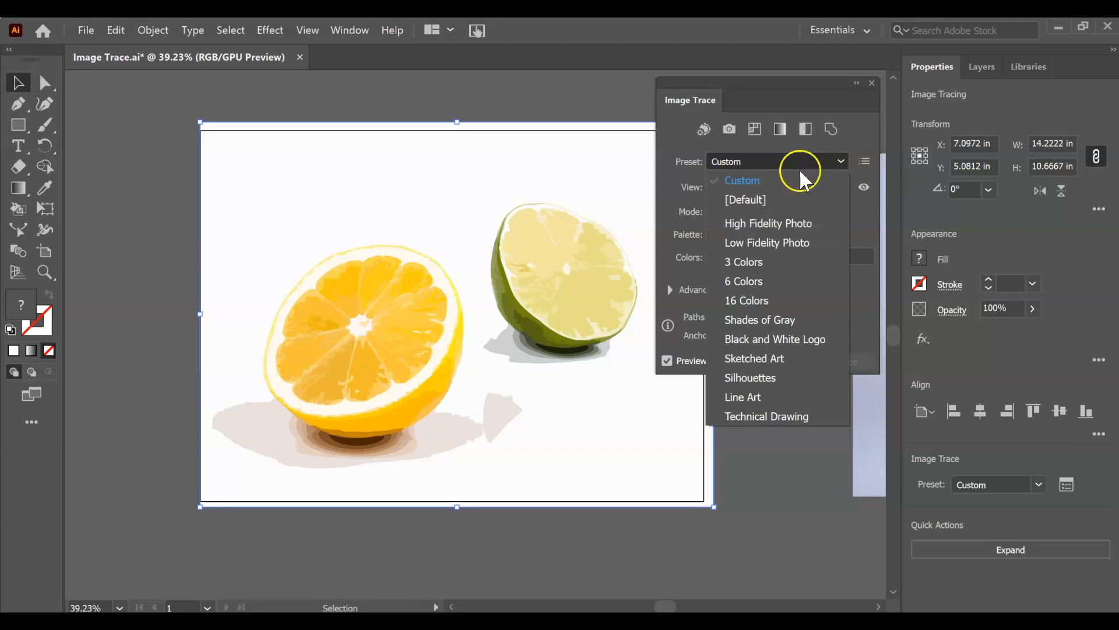
pyautogui.click(744, 262)
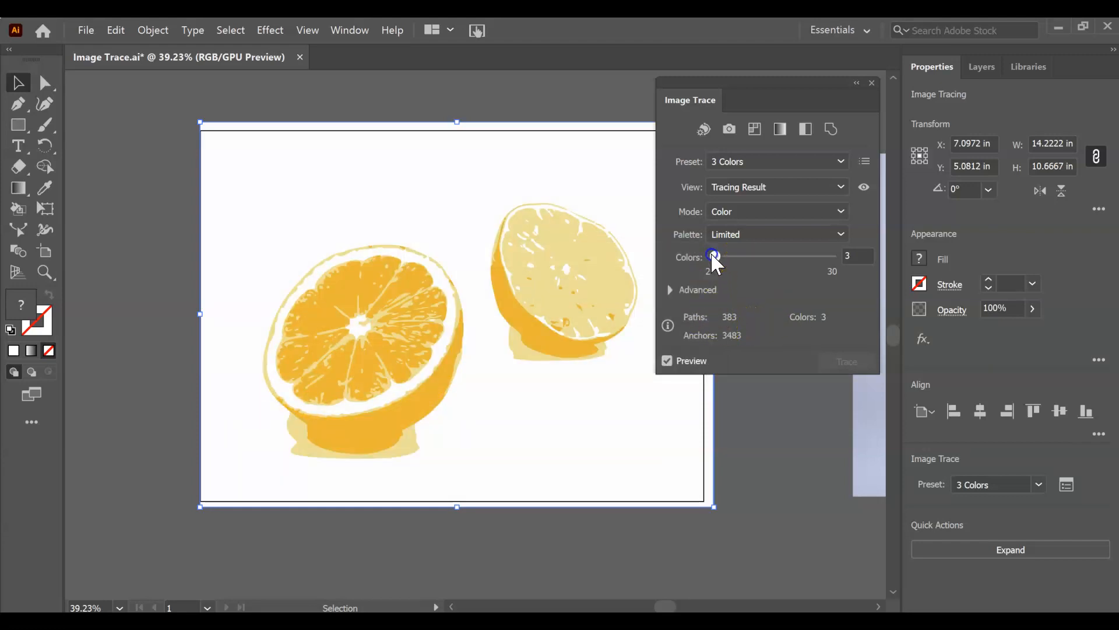
pyautogui.moveTo(686, 257); pyautogui.dragTo(686, 265)
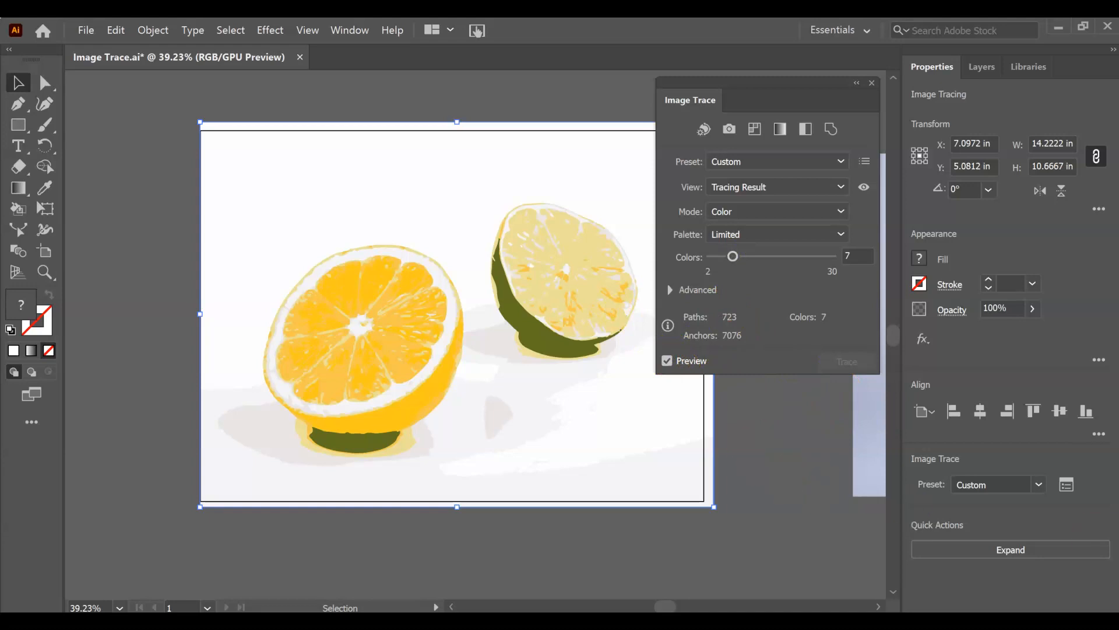
# Expand the seven-color citrus tracing into paths, then undo the expansion.
pyautogui.click(1000, 547)
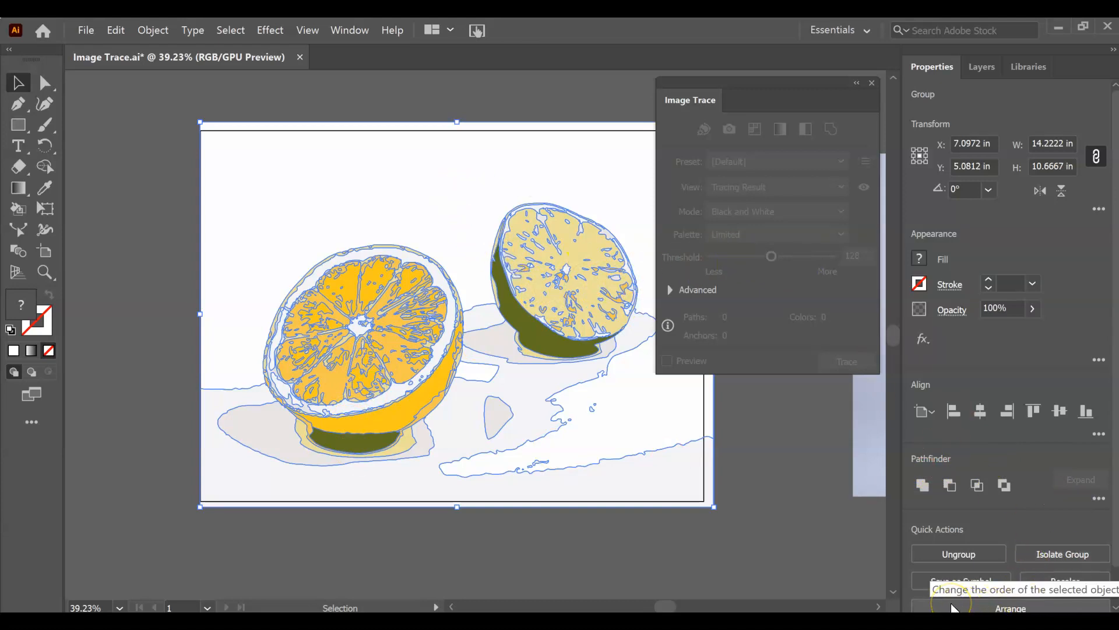
pyautogui.hotkey('ctrl', 'z')
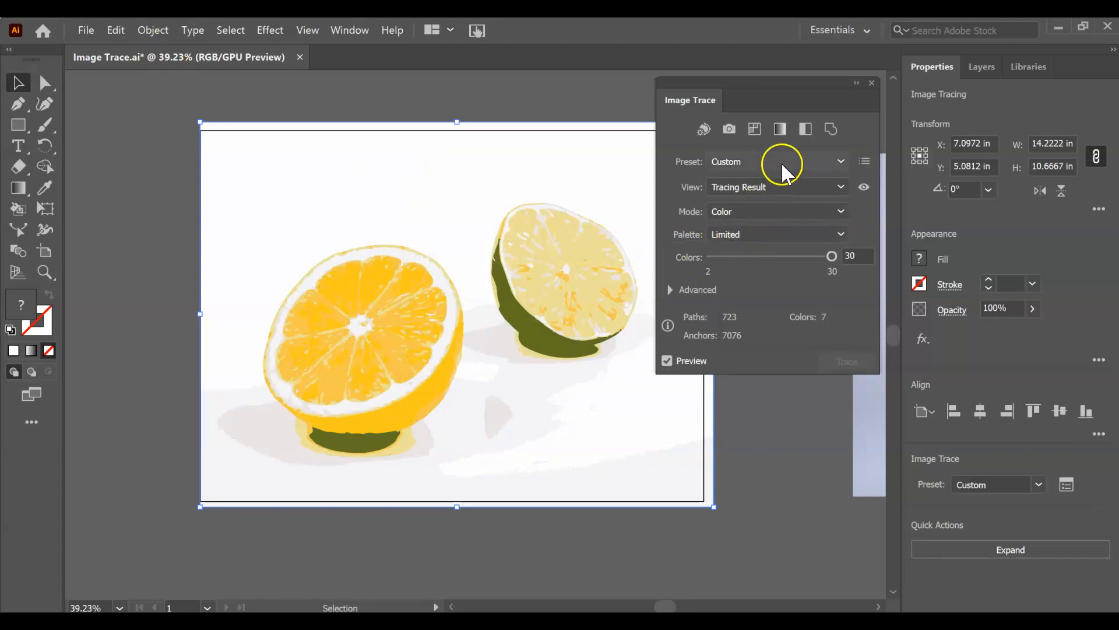
# Try the 6 Colors, 16 Colors and Shades of Gray presets in turn on the citrus tracing.
pyautogui.click(814, 160)
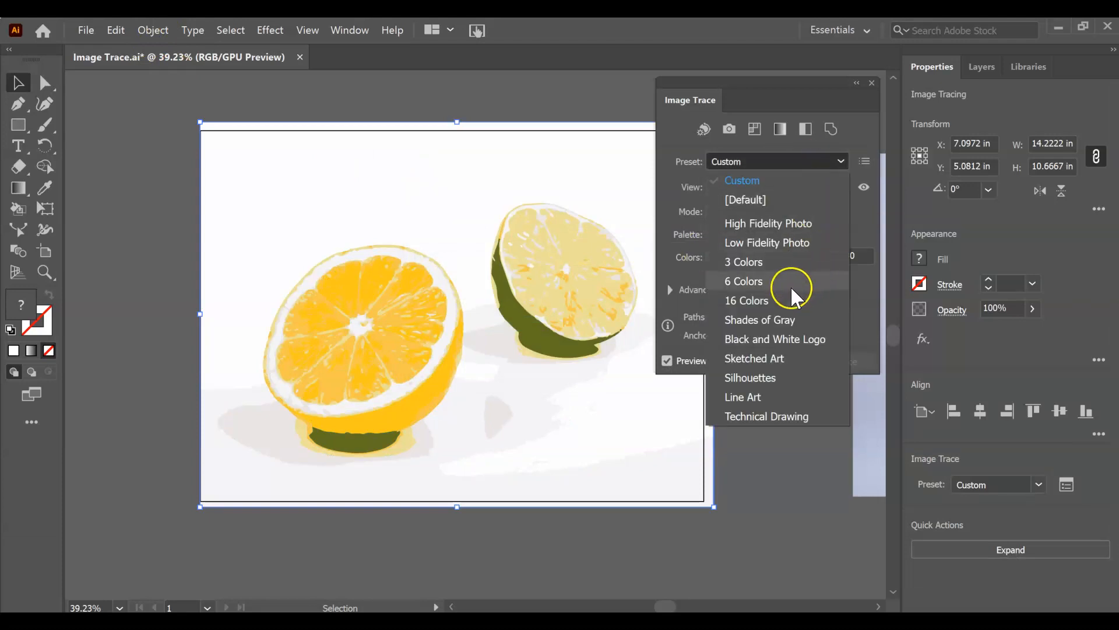
pyautogui.click(744, 282)
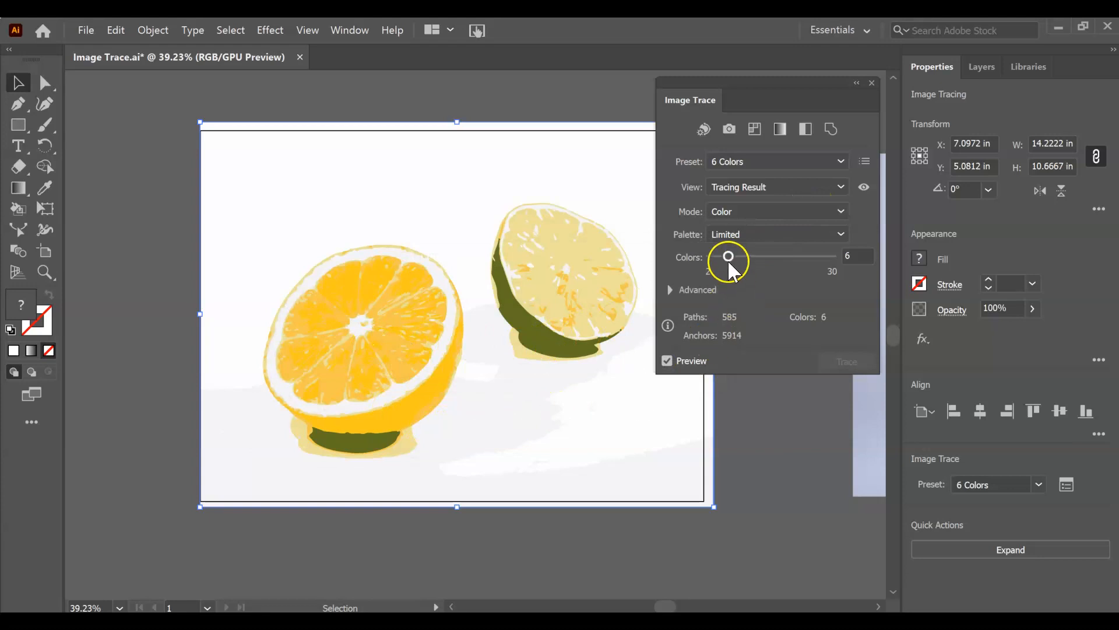
pyautogui.click(834, 170)
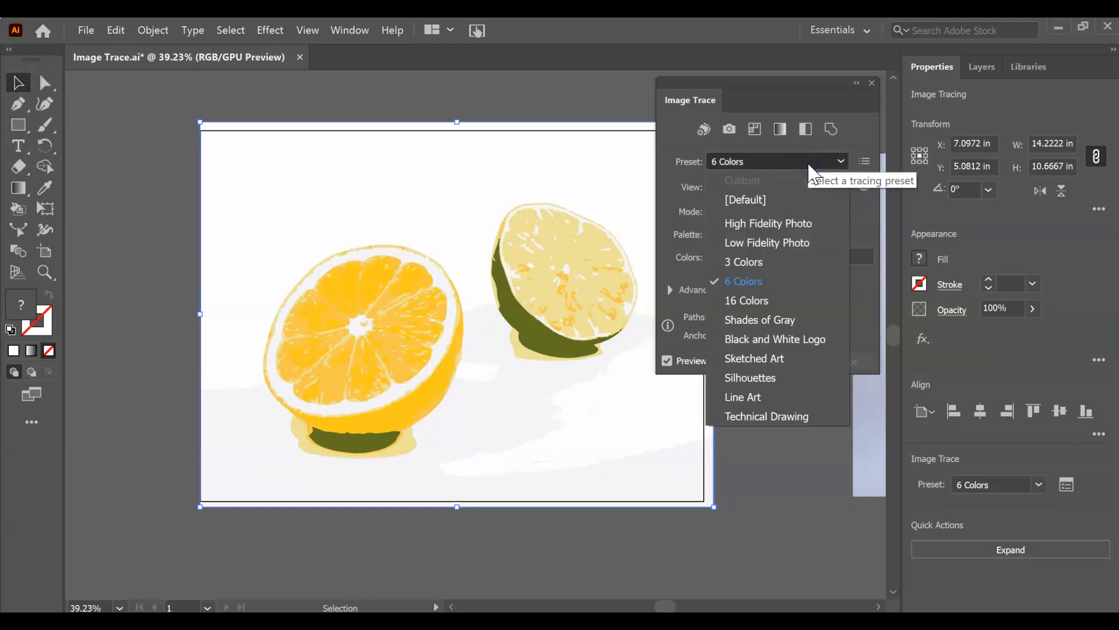
pyautogui.click(760, 302)
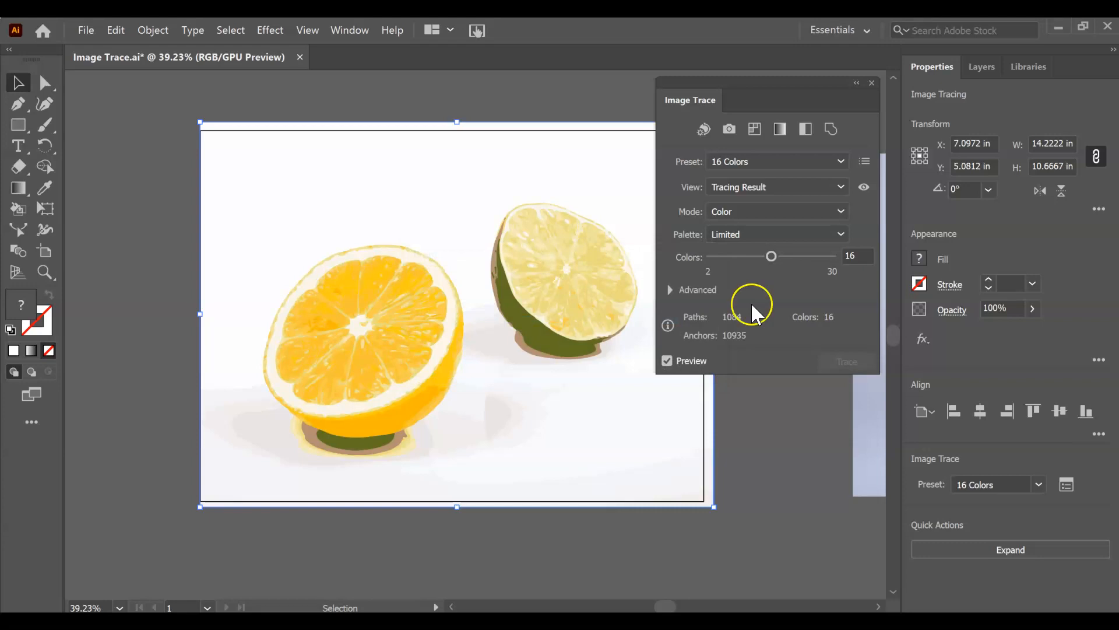
pyautogui.click(775, 163)
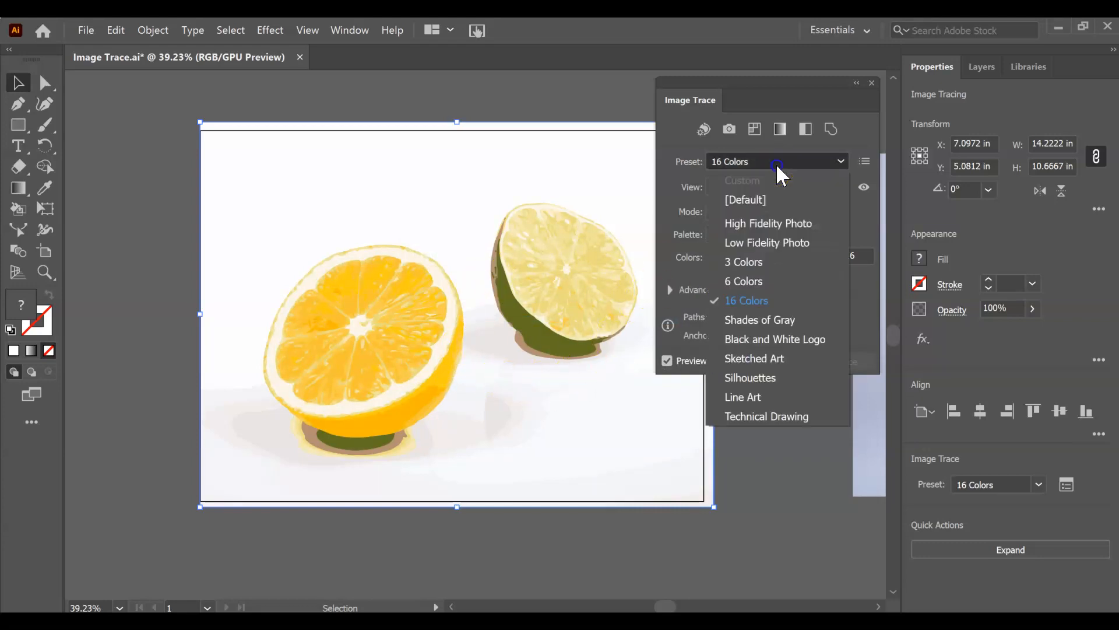
pyautogui.click(750, 321)
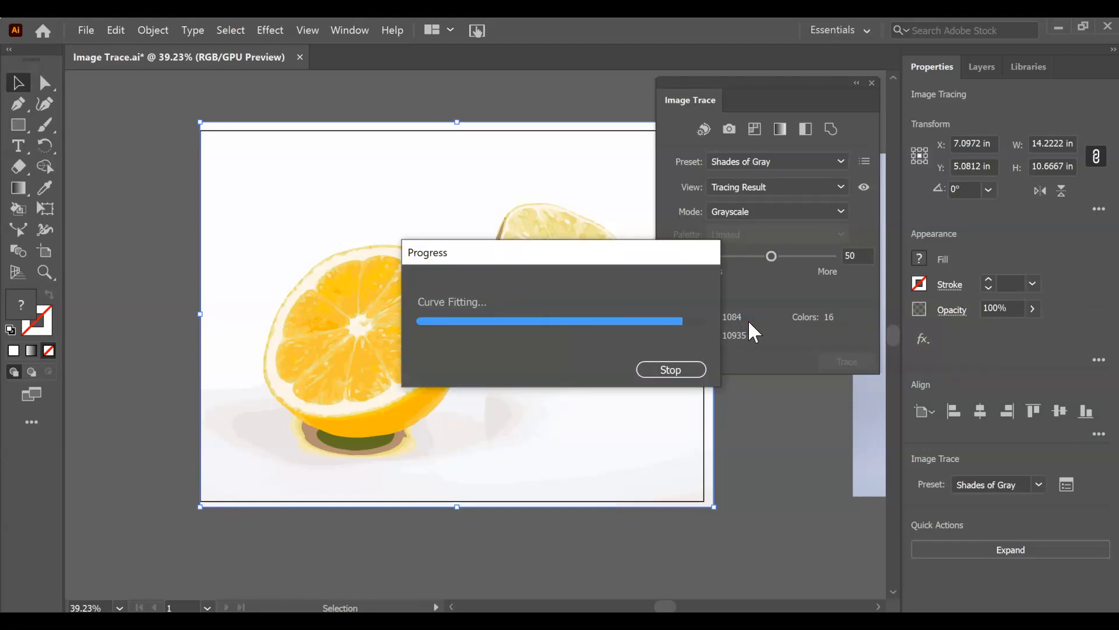
# Apply the Black and White Logo preset to the citrus tracing, trying threshold 255 before setting it to 185.
pyautogui.click(840, 160)
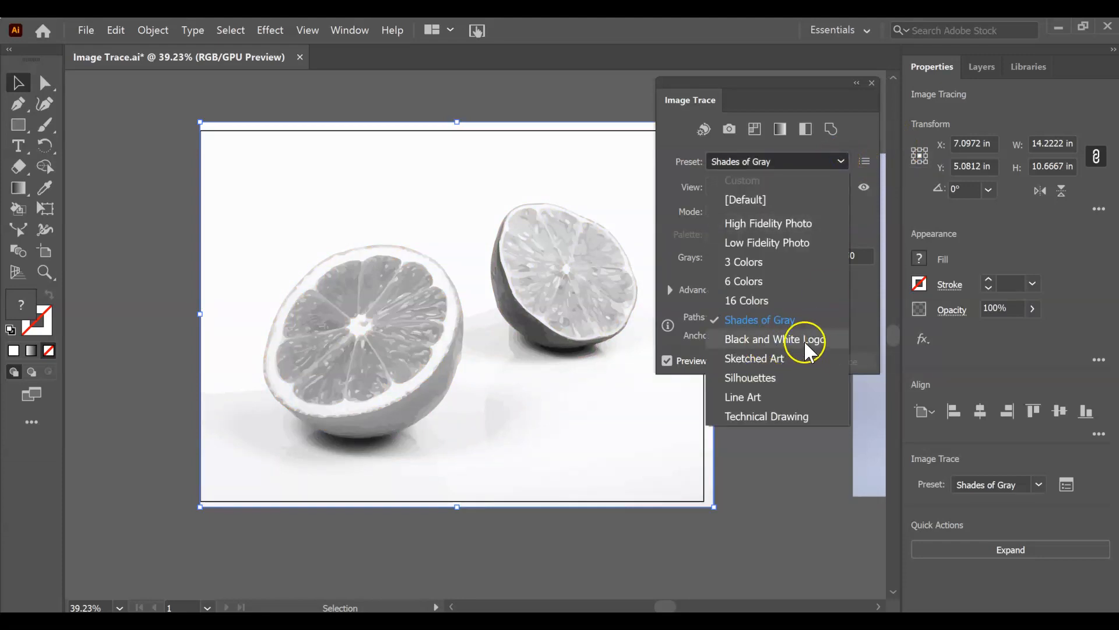
pyautogui.click(804, 342)
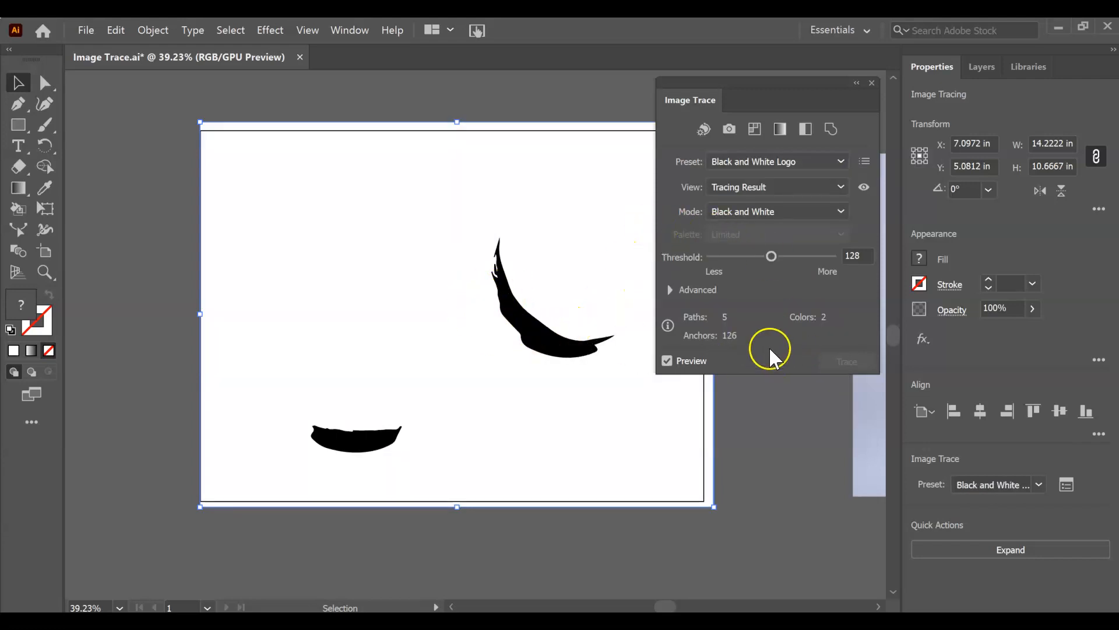
pyautogui.moveTo(768, 257); pyautogui.dragTo(889, 260)
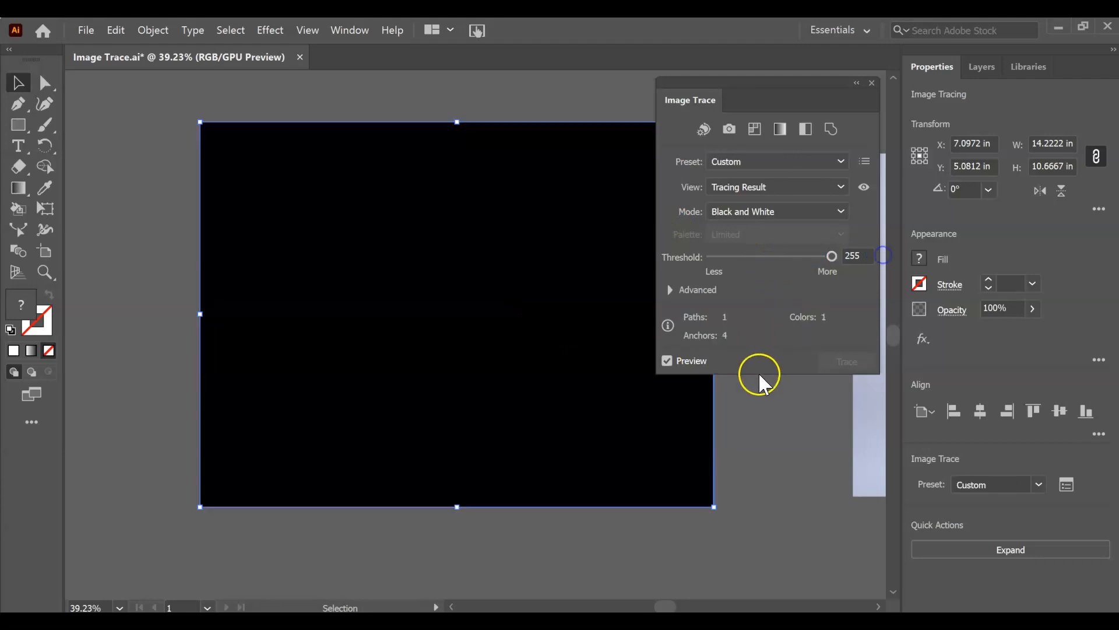
pyautogui.moveTo(831, 256); pyautogui.dragTo(799, 257)
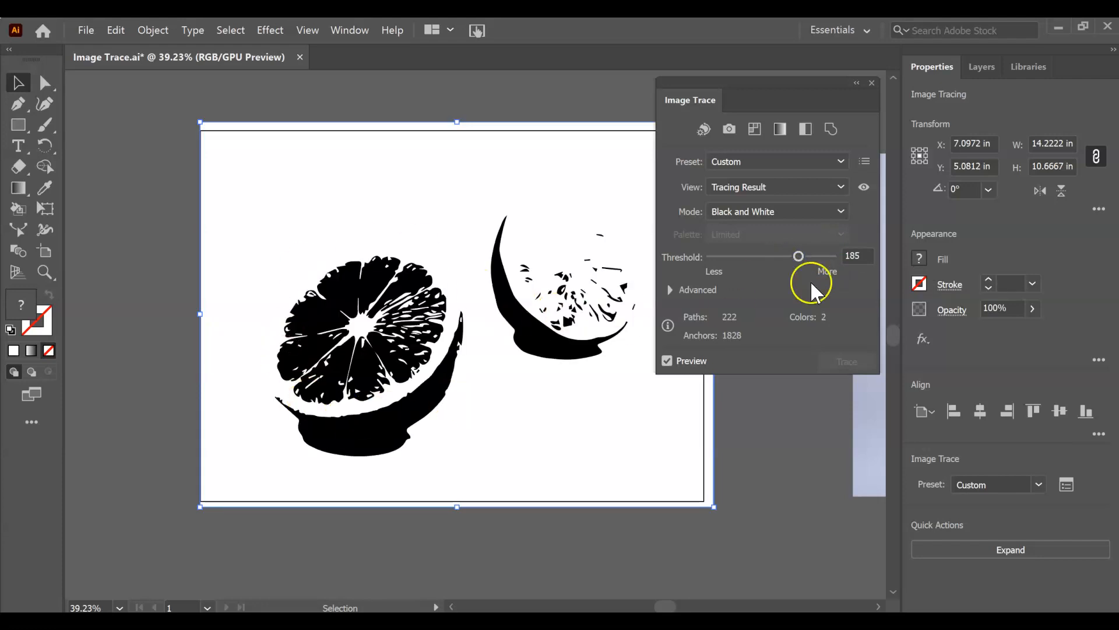
pyautogui.moveTo(802, 252)
pyautogui.mouseDown()
pyautogui.moveTo(813, 249)
pyautogui.moveTo(801, 256)
pyautogui.mouseUp()
# Apply the Sketched Art preset to the citrus tracing and raise its threshold to 190.
pyautogui.click(758, 163)
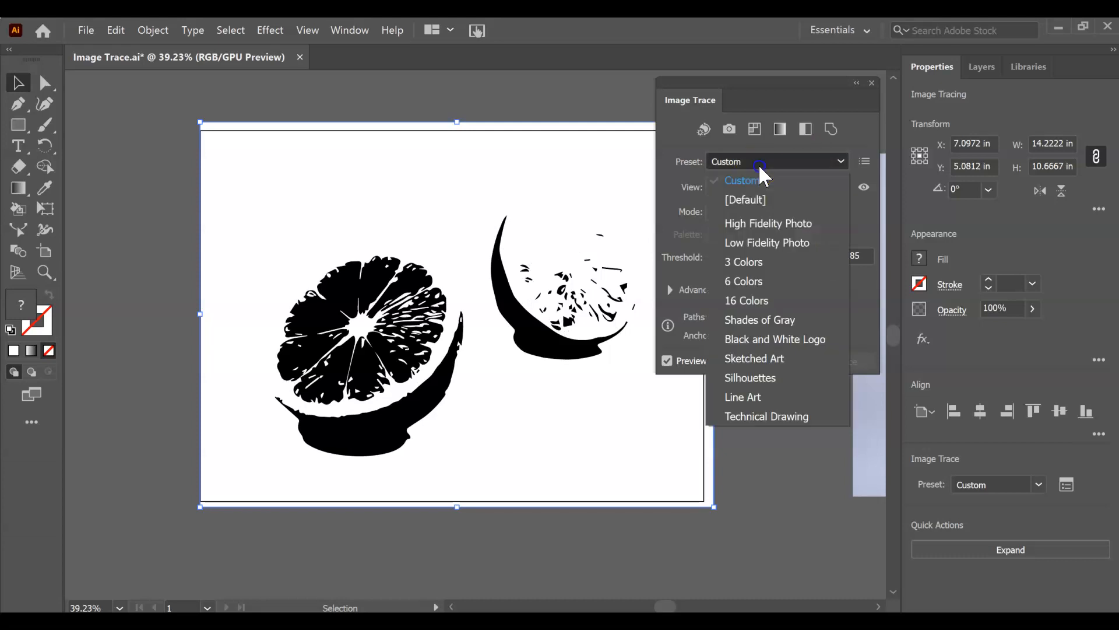
pyautogui.click(739, 354)
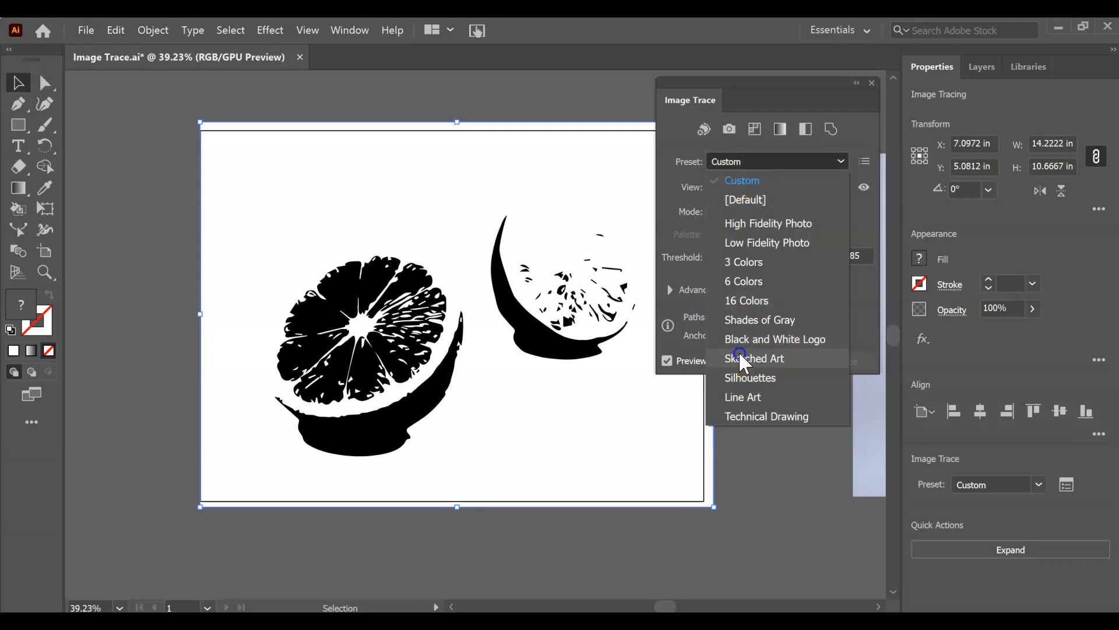
pyautogui.moveTo(776, 257)
pyautogui.mouseDown()
pyautogui.moveTo(755, 256)
pyautogui.moveTo(805, 257)
pyautogui.mouseUp()
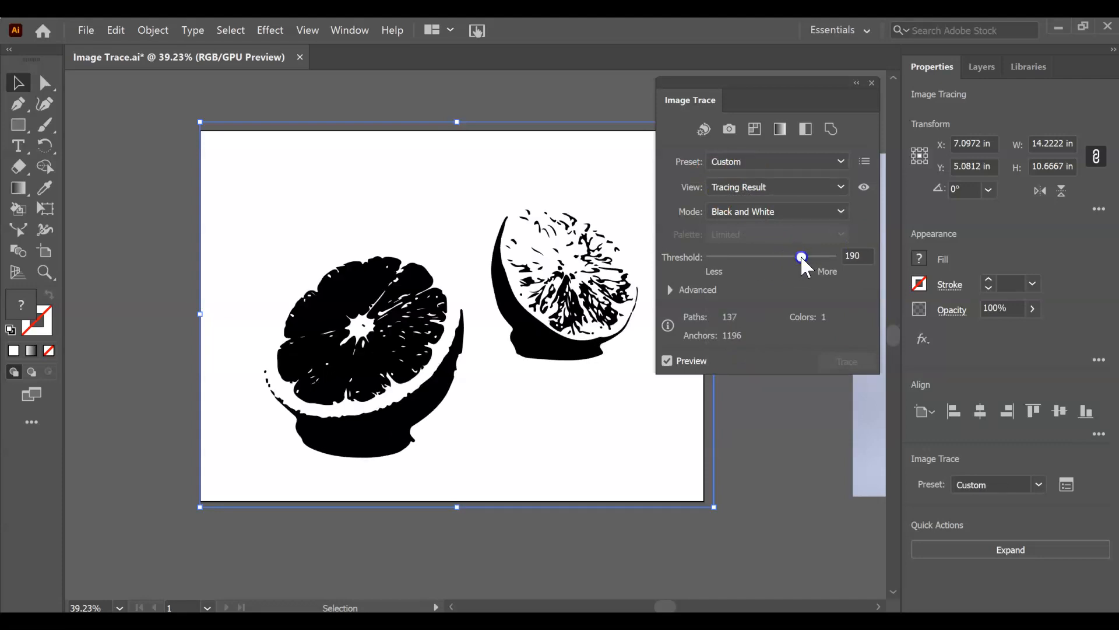
# Apply the Line Art preset to the citrus tracing and raise its threshold to 200, finishing at 238.
pyautogui.click(845, 157)
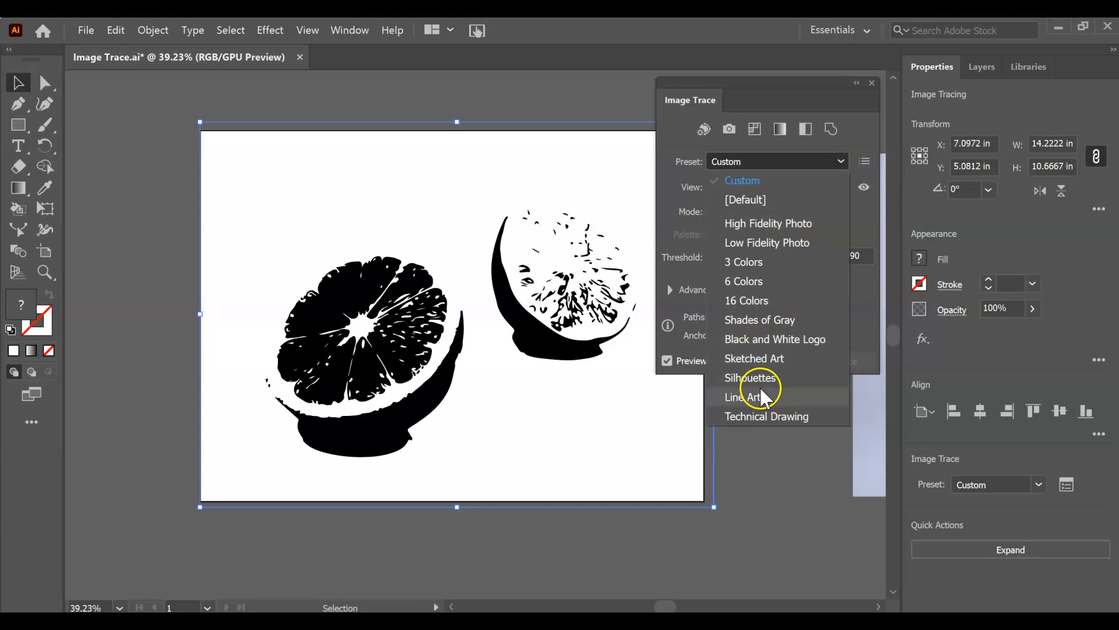
pyautogui.click(752, 397)
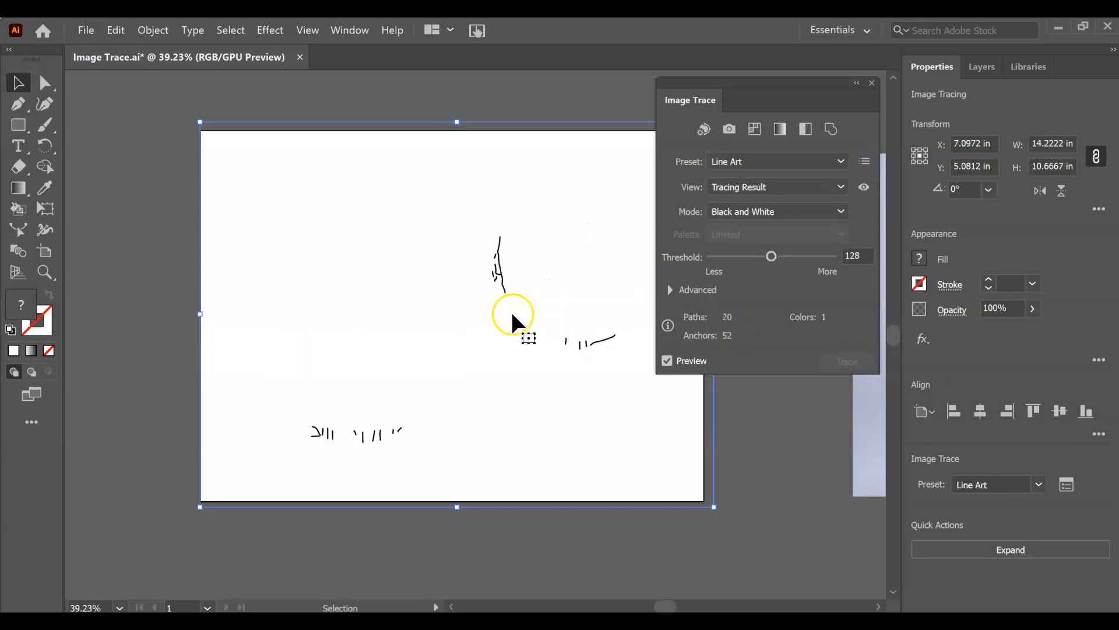
pyautogui.moveTo(778, 255); pyautogui.dragTo(806, 257)
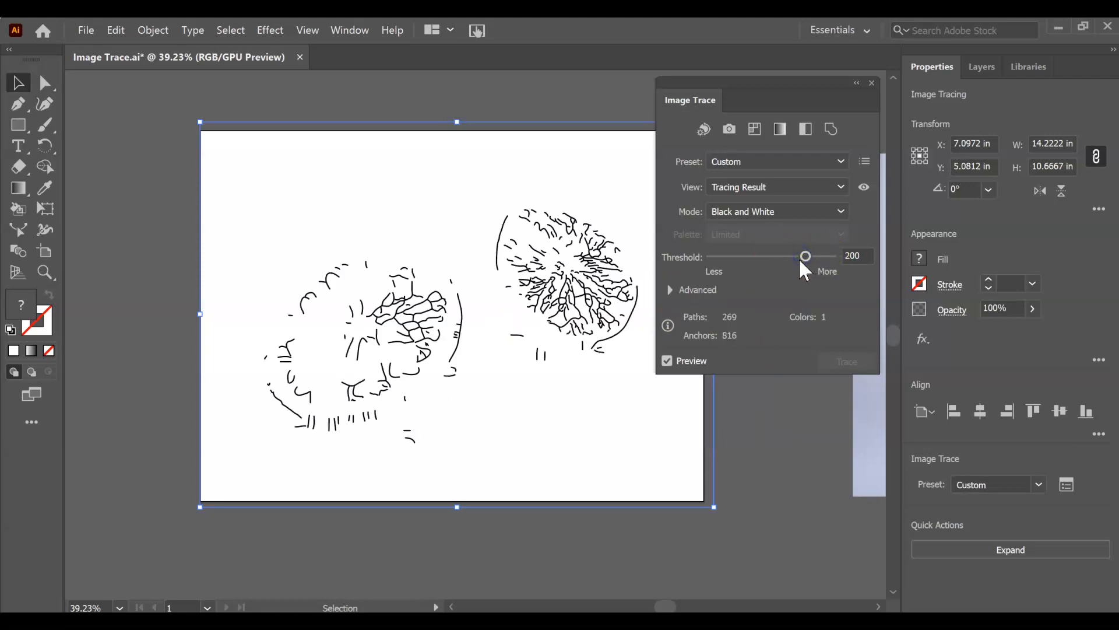
pyautogui.moveTo(806, 257); pyautogui.dragTo(820, 266)
pyautogui.moveTo(817, 257); pyautogui.dragTo(823, 258)
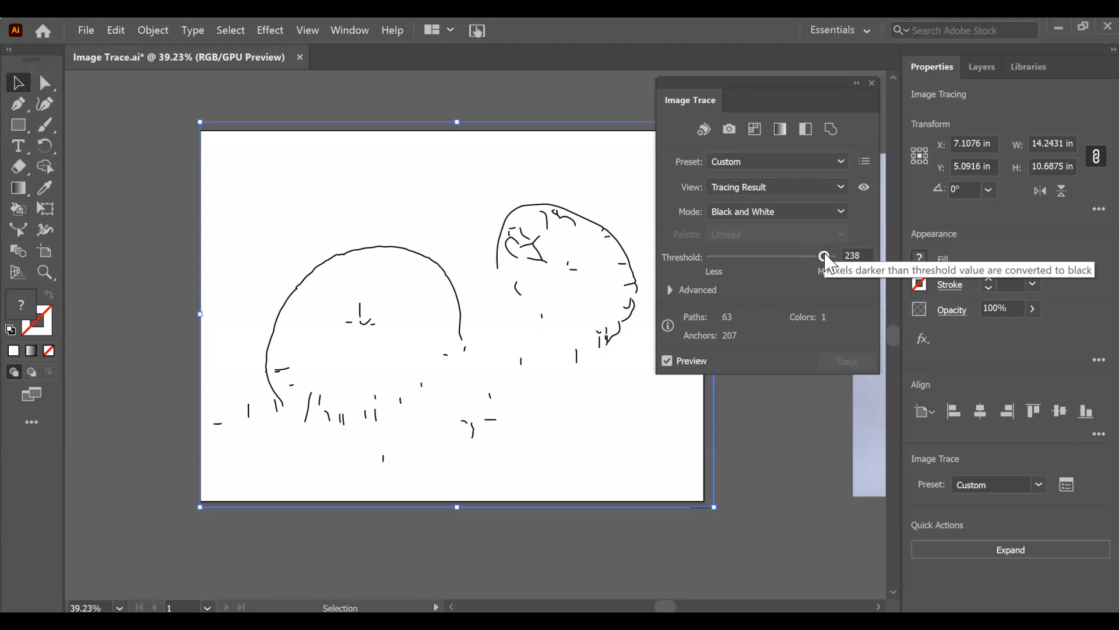
# Apply the Technical Drawing preset to the citrus tracing and lower its threshold to about 62.
pyautogui.click(843, 160)
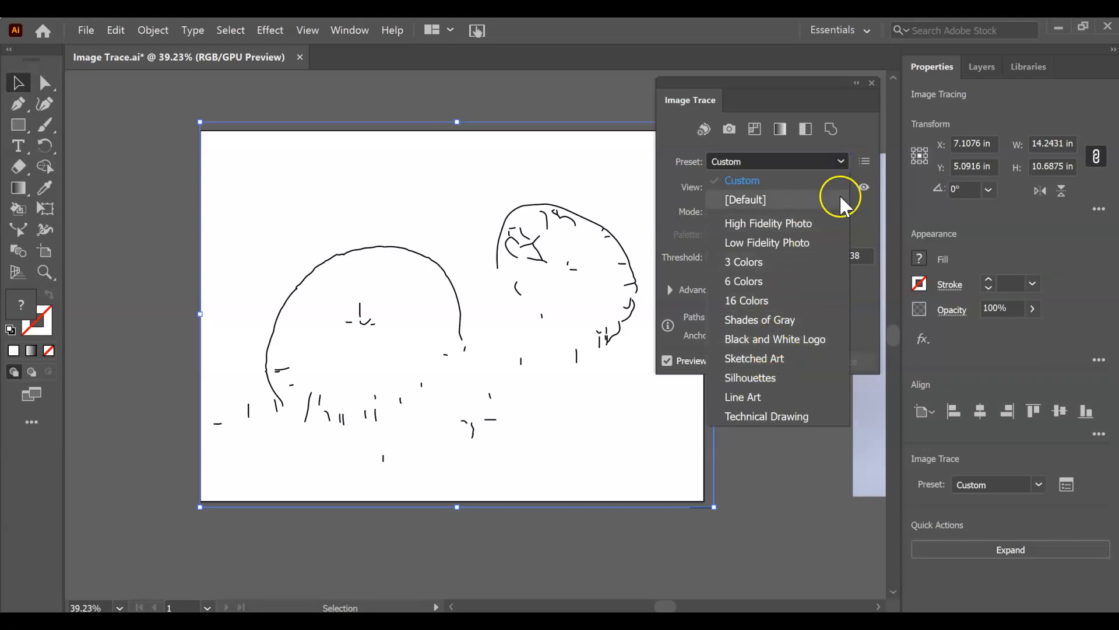
pyautogui.click(835, 160)
pyautogui.click(835, 159)
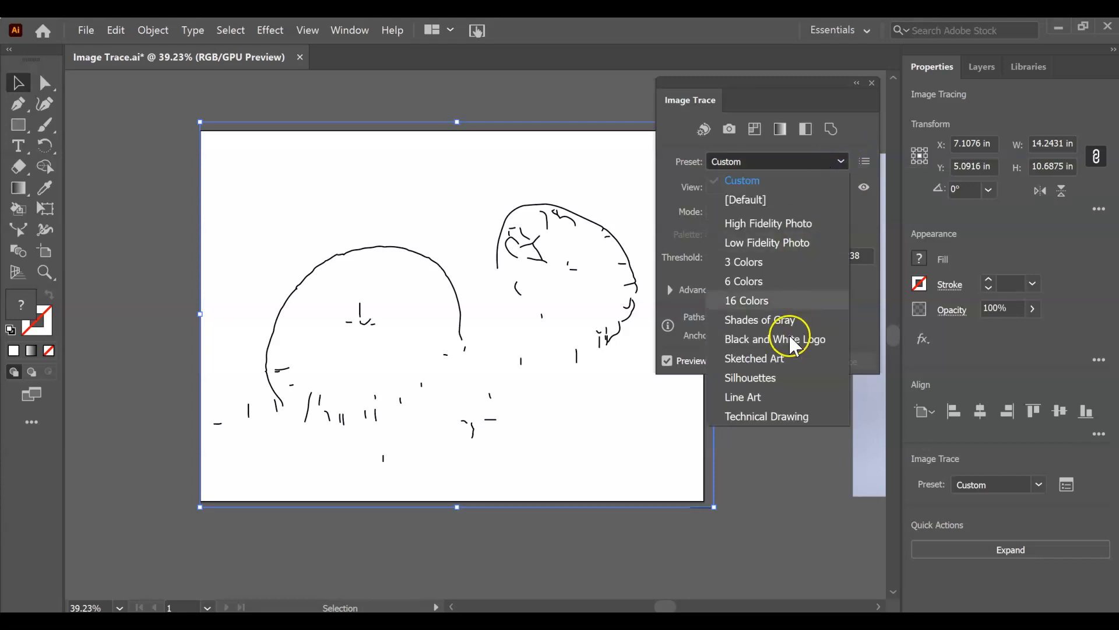
pyautogui.click(736, 416)
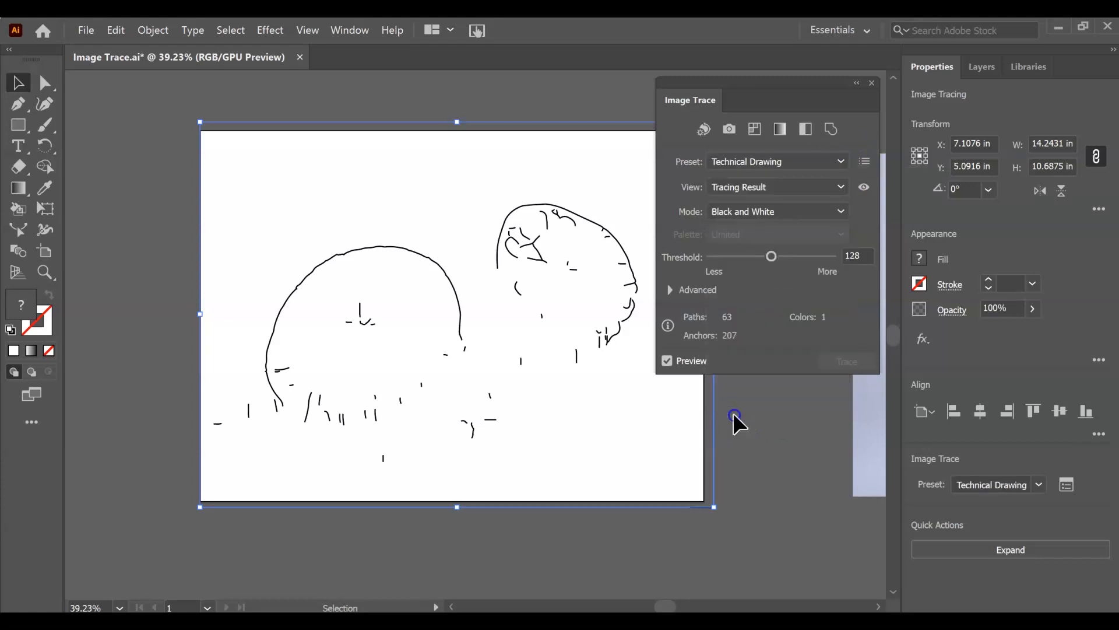
pyautogui.moveTo(776, 260)
pyautogui.mouseDown()
pyautogui.moveTo(823, 260)
pyautogui.moveTo(744, 260)
pyautogui.mouseUp()
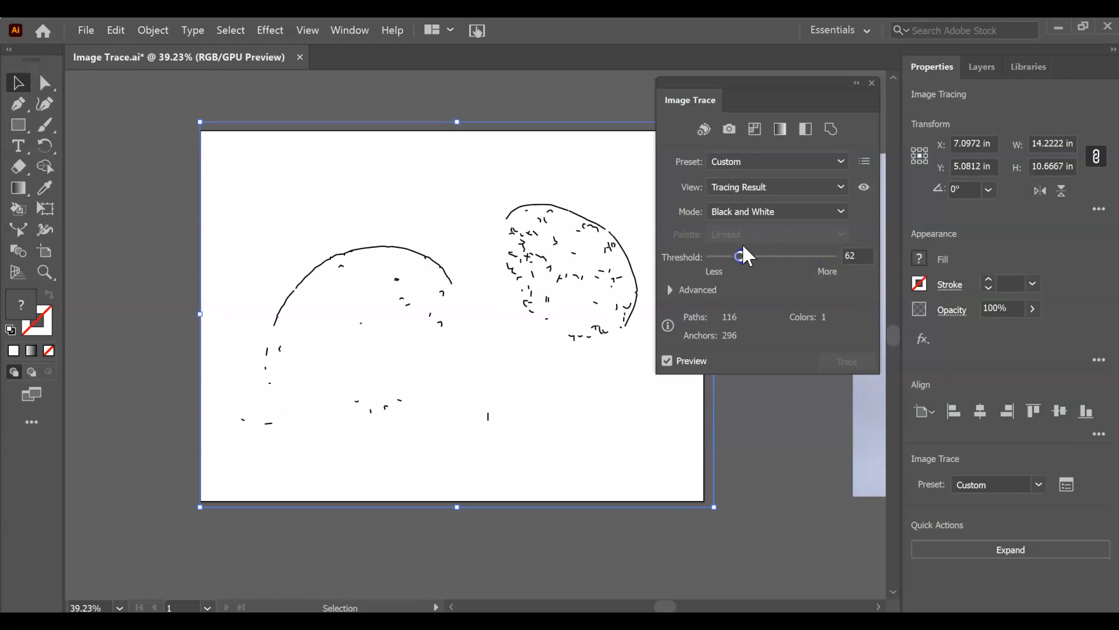
# Apply the 6 Colors preset to the citrus tracing and raise its number of colors to 9.
pyautogui.click(841, 161)
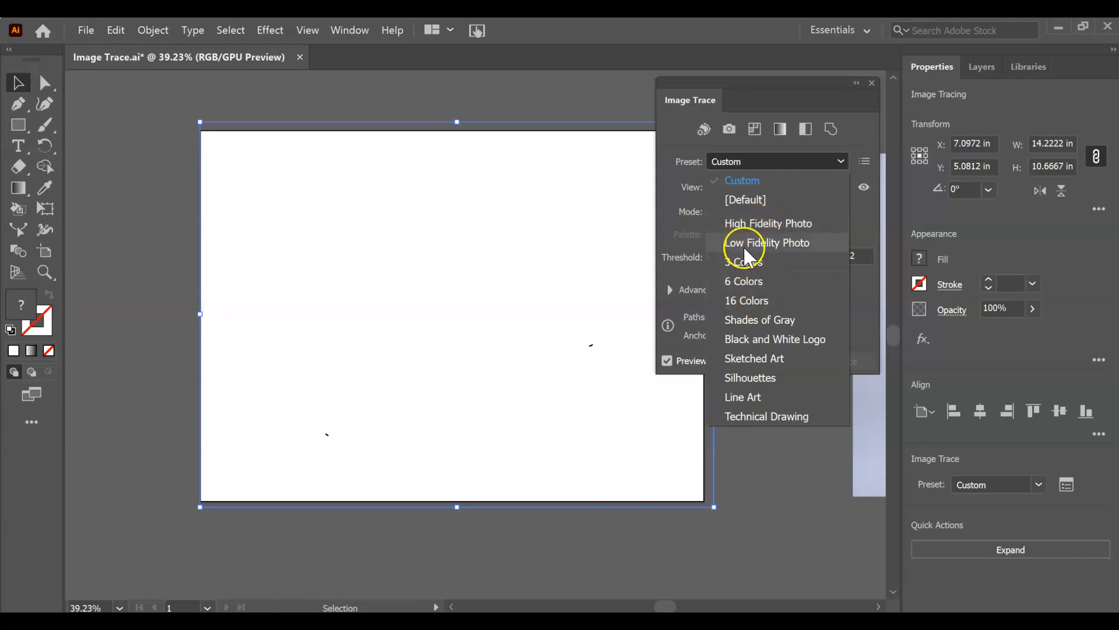
pyautogui.click(744, 281)
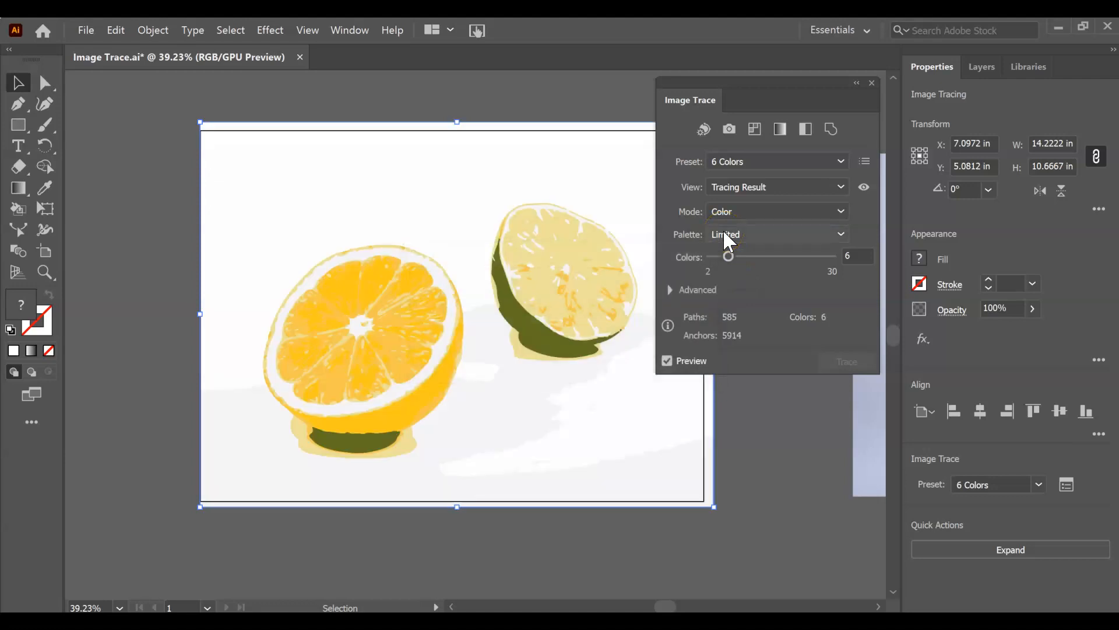
pyautogui.moveTo(729, 256); pyautogui.dragTo(741, 256)
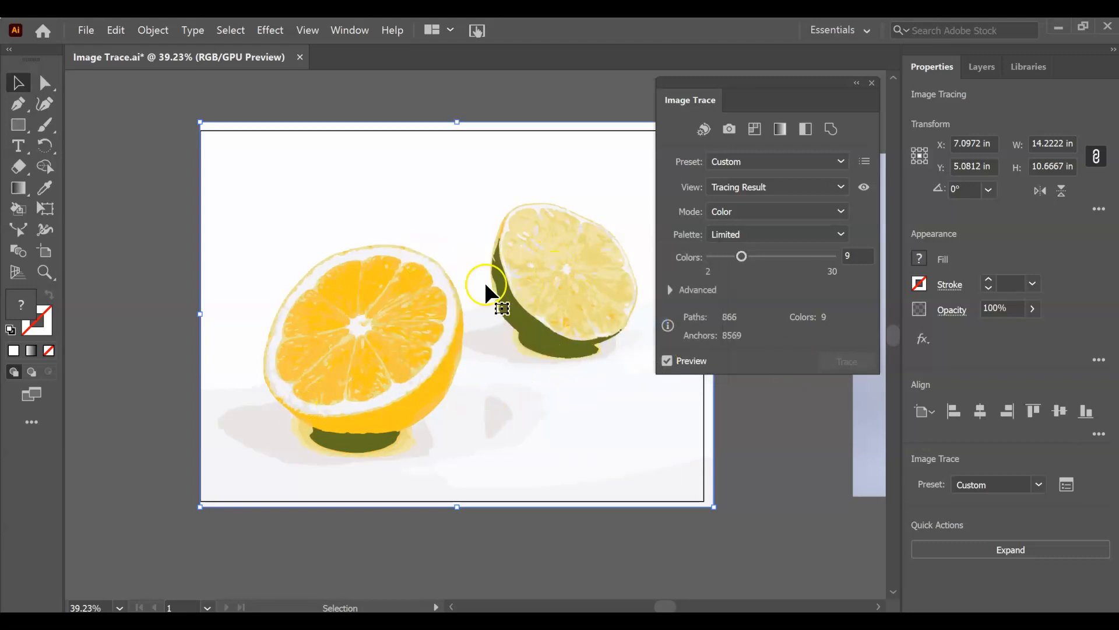
# In the advanced tracing settings, try Paths at 1% before setting it to 7%, and lower Corners to 12%.
pyautogui.click(668, 289)
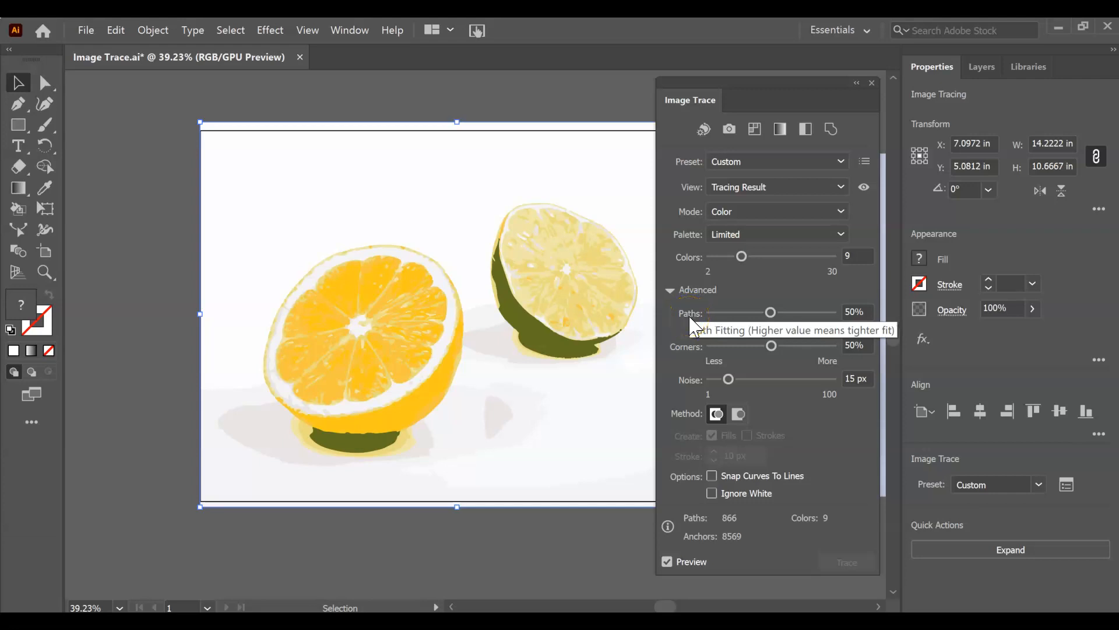
pyautogui.click(764, 312)
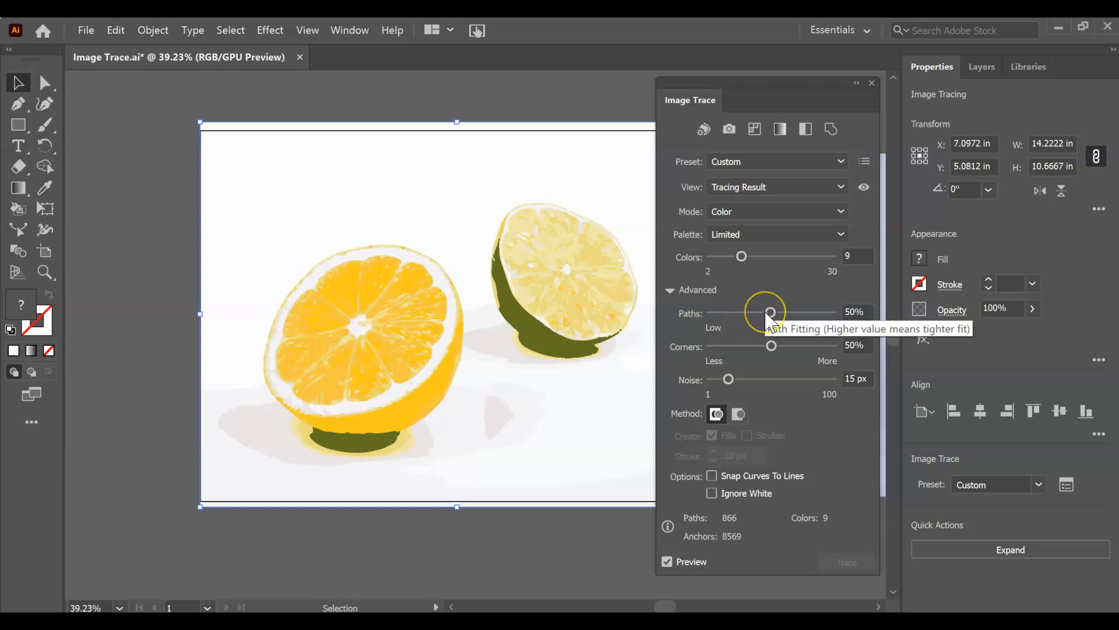
pyautogui.moveTo(766, 313); pyautogui.dragTo(718, 315)
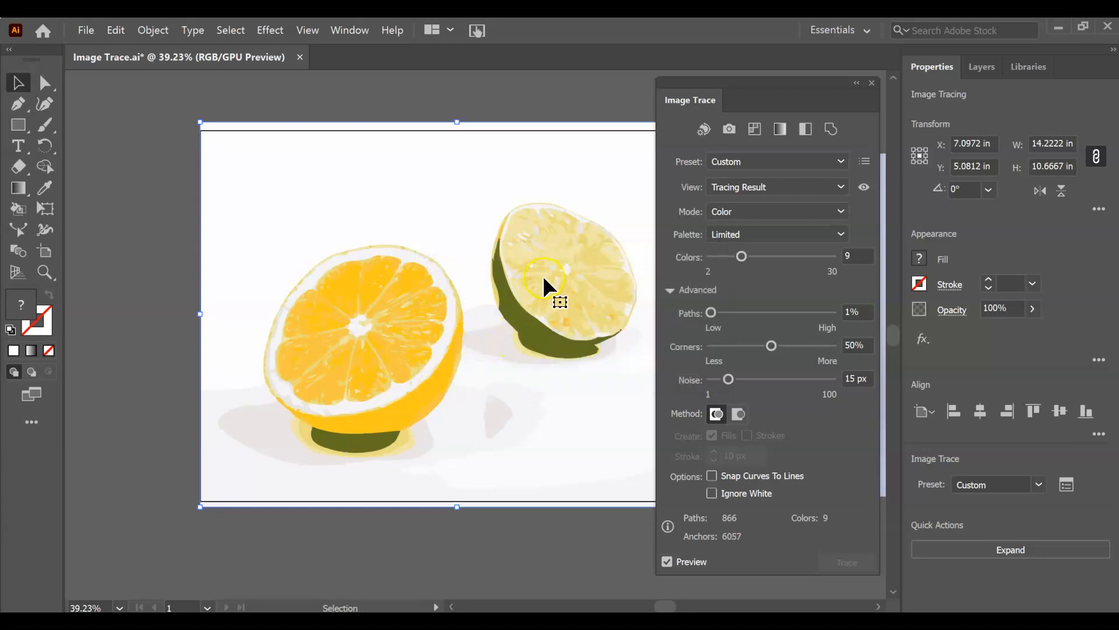
pyautogui.moveTo(693, 306); pyautogui.dragTo(718, 312)
pyautogui.moveTo(776, 350); pyautogui.dragTo(730, 352)
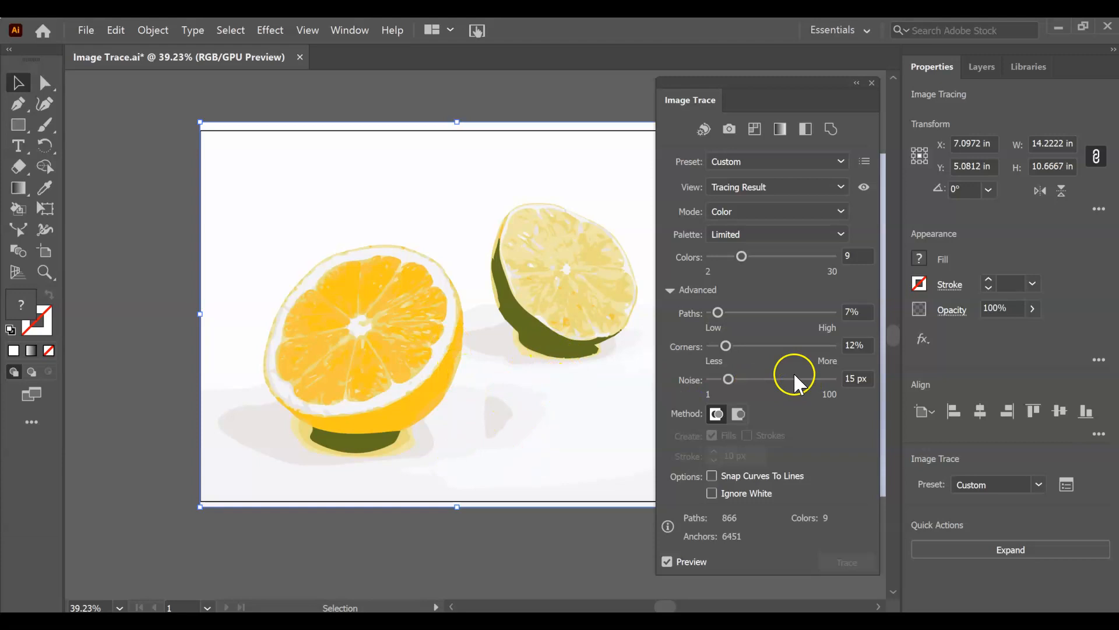
# Lower the tracing's Noise to 1 px and compare Paths at 62% before setting it to 1%.
pyautogui.moveTo(729, 383); pyautogui.dragTo(694, 386)
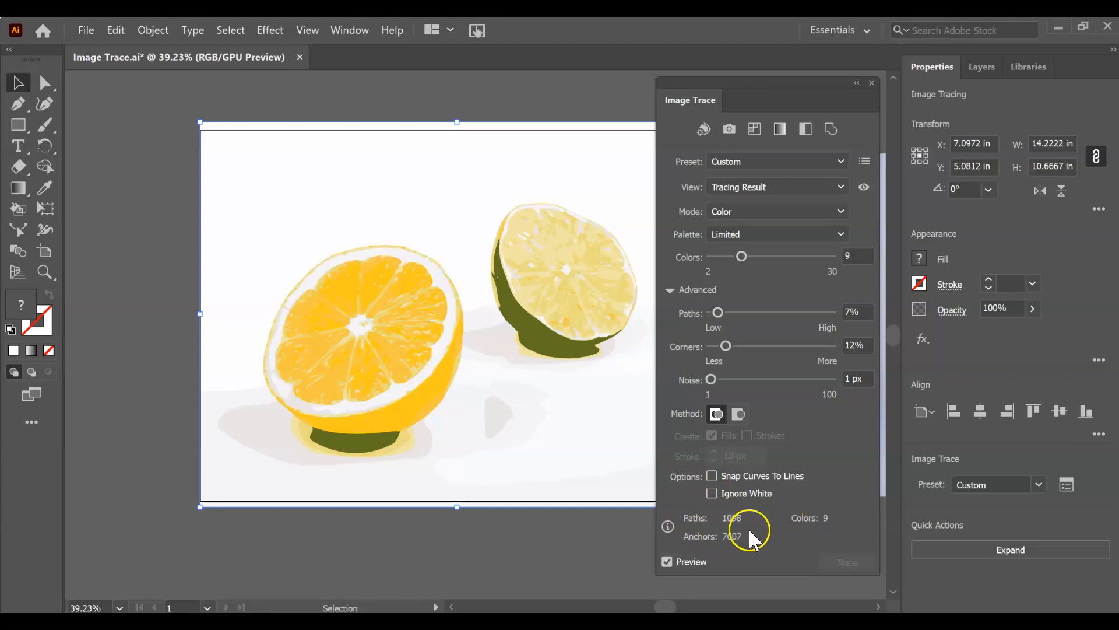
pyautogui.moveTo(716, 312); pyautogui.dragTo(775, 312)
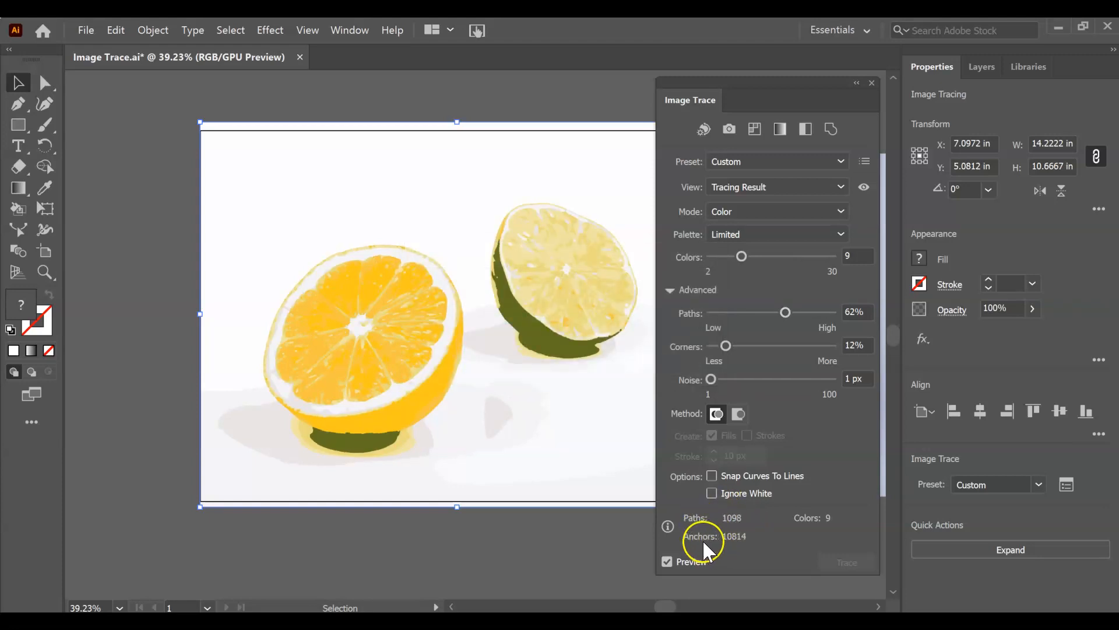
pyautogui.moveTo(785, 313); pyautogui.dragTo(734, 320)
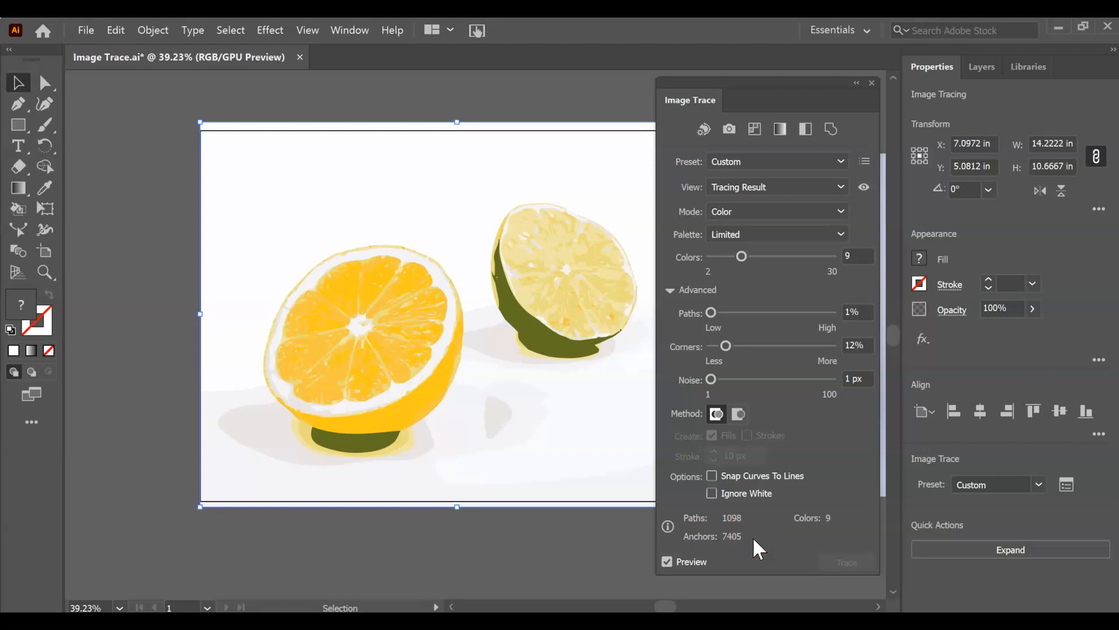
# Collapse the Image Trace settings and move them clear of the artwork, then expand the citrus tracing into editable paths.
pyautogui.click(857, 83)
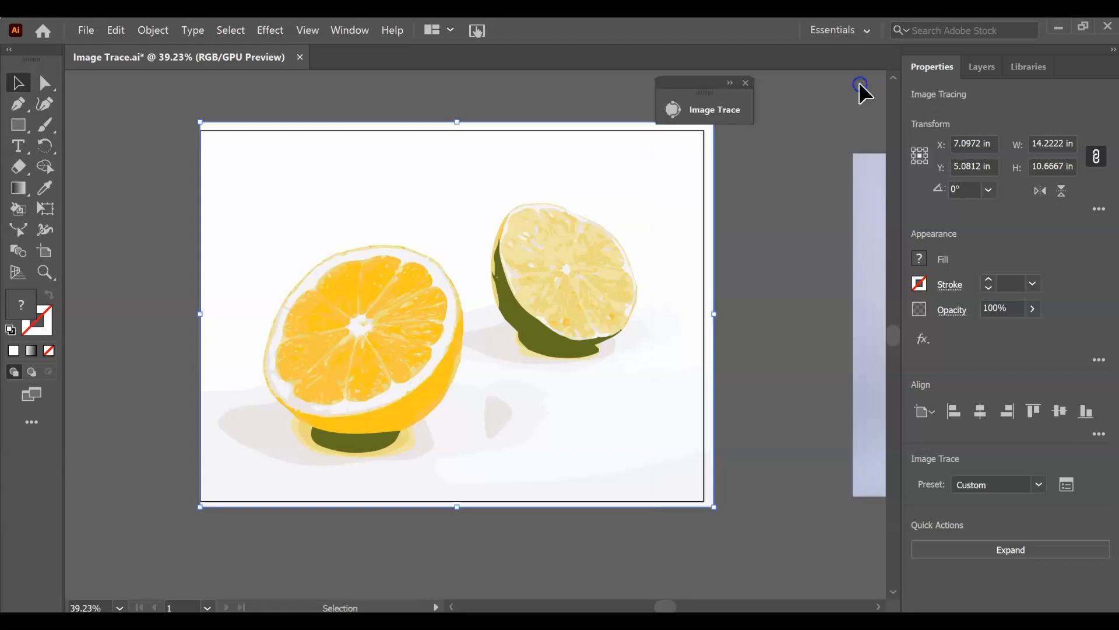
pyautogui.moveTo(699, 81); pyautogui.dragTo(825, 83)
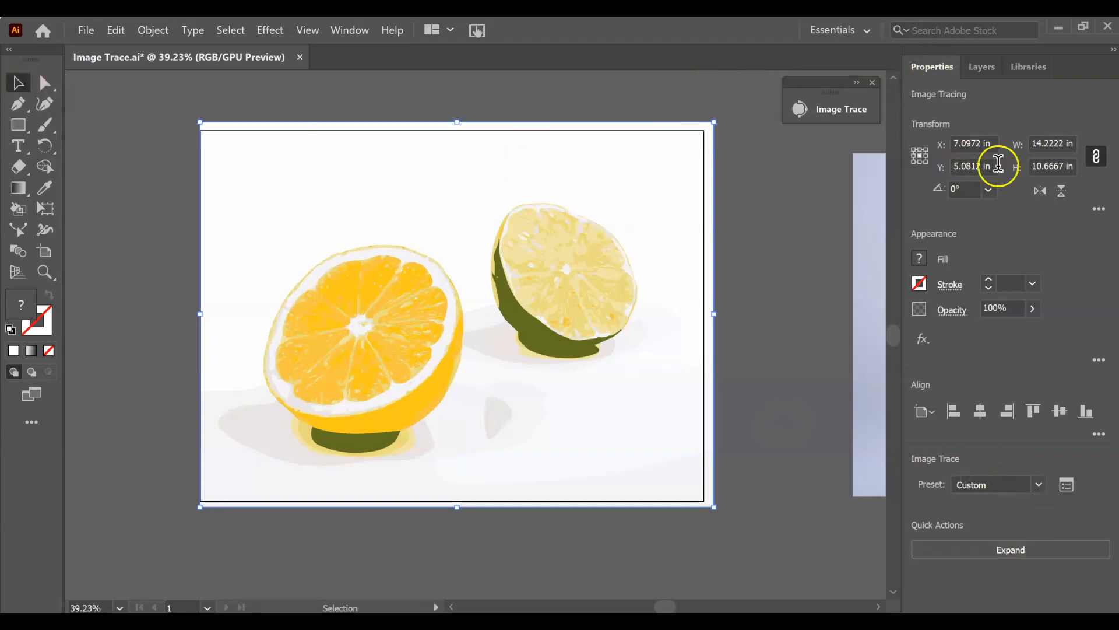
pyautogui.click(984, 555)
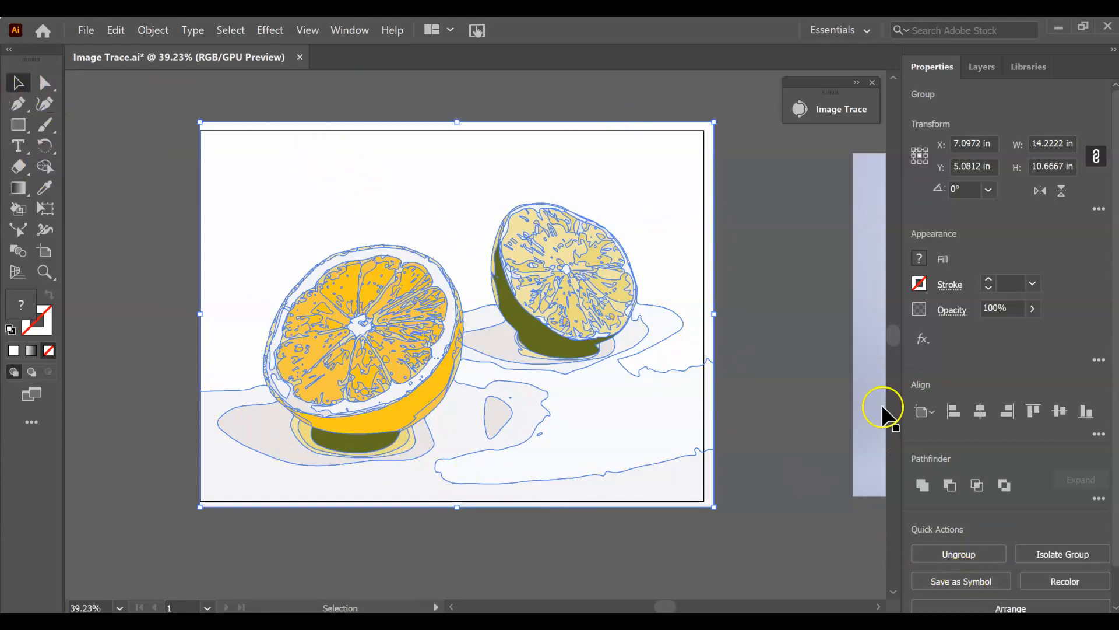
pyautogui.scroll(-2, 986, 488)
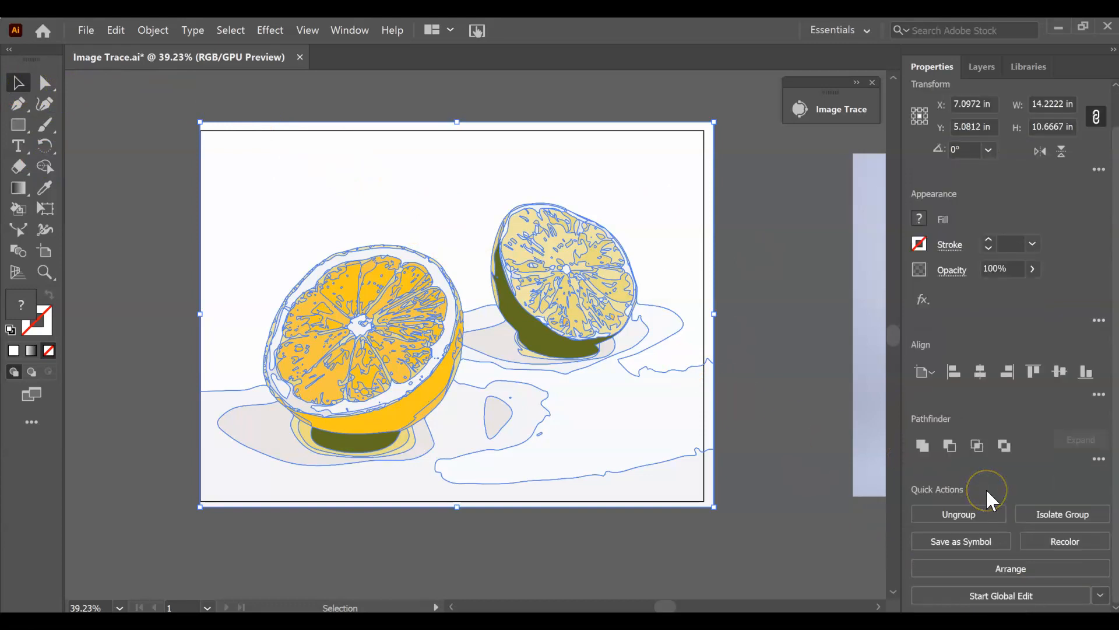
# Examine the expanded artwork's individual shapes with Direct Selection, including the background, table surface, small grey patch and orange rind.
pyautogui.click(45, 85)
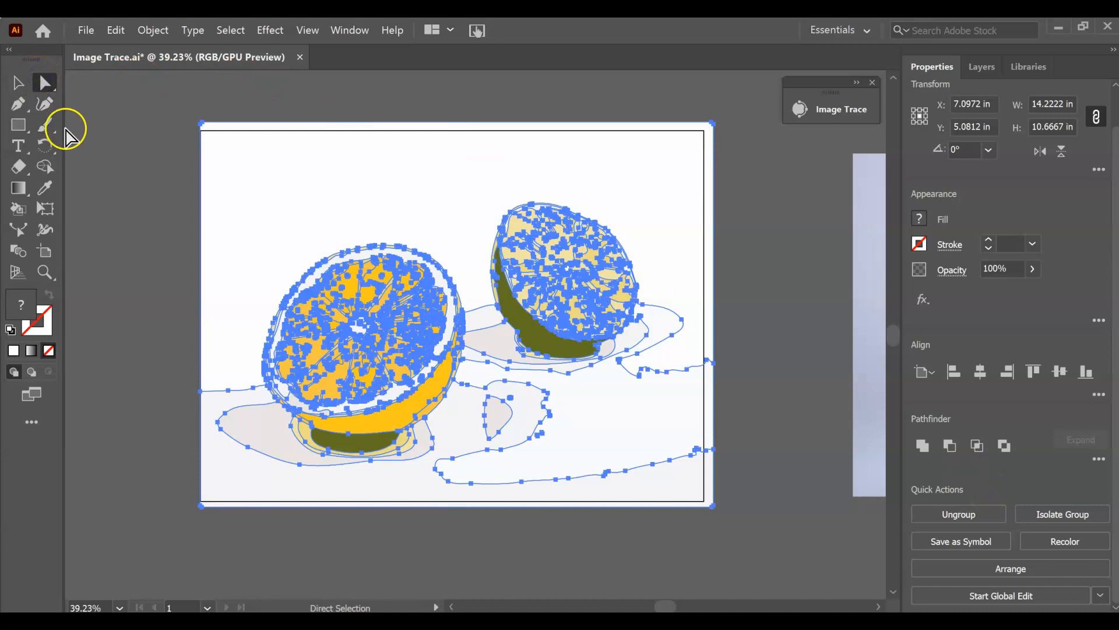
pyautogui.click(150, 232)
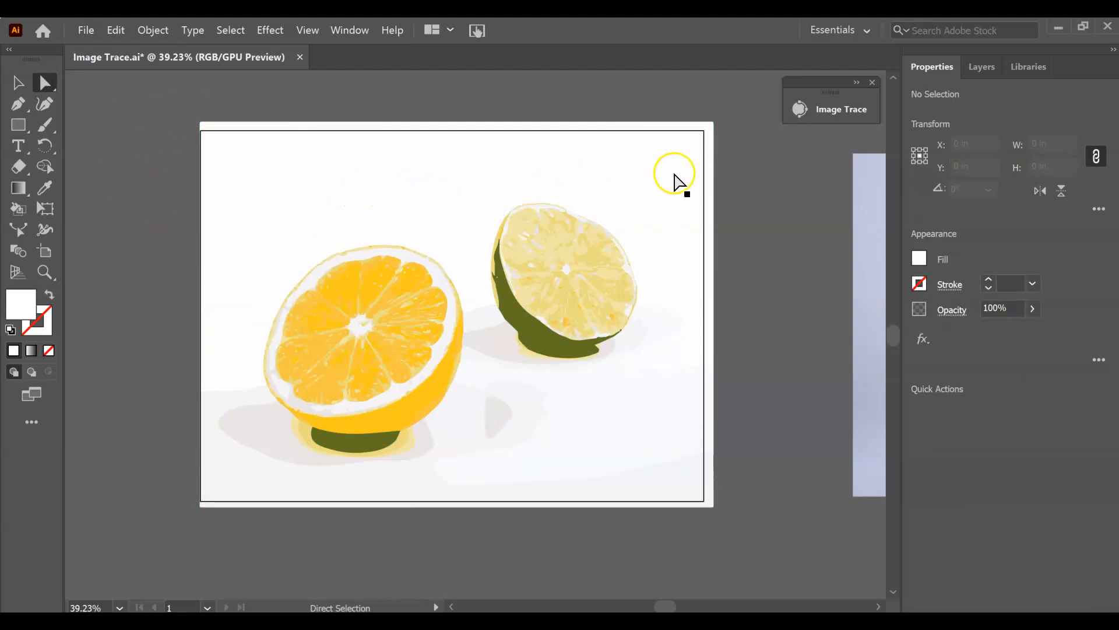
pyautogui.click(362, 184)
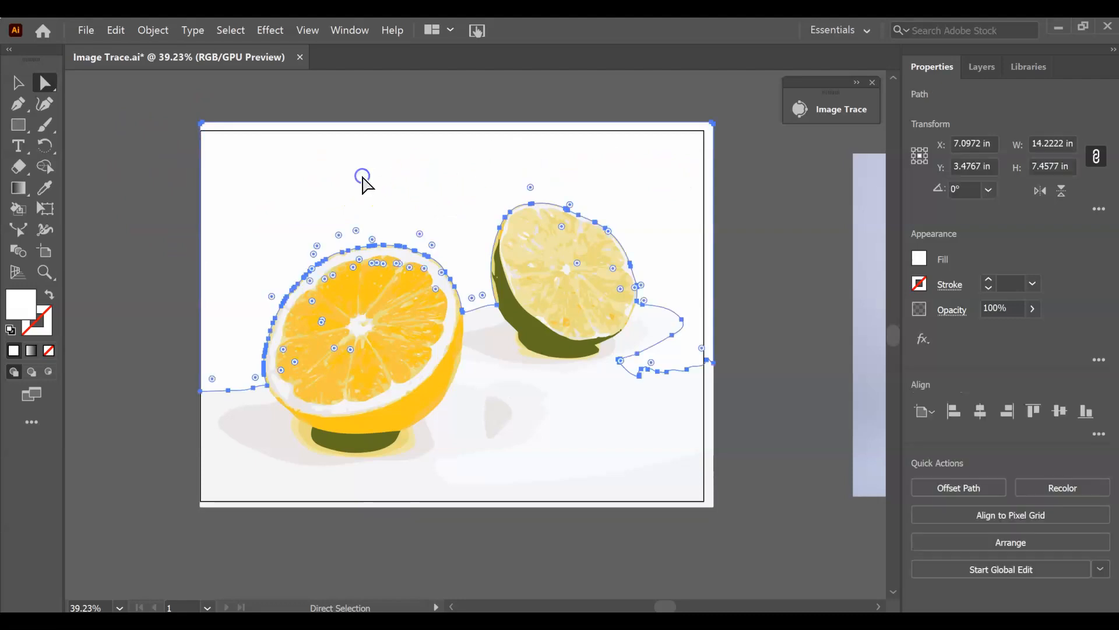
pyautogui.click(609, 442)
pyautogui.click(494, 415)
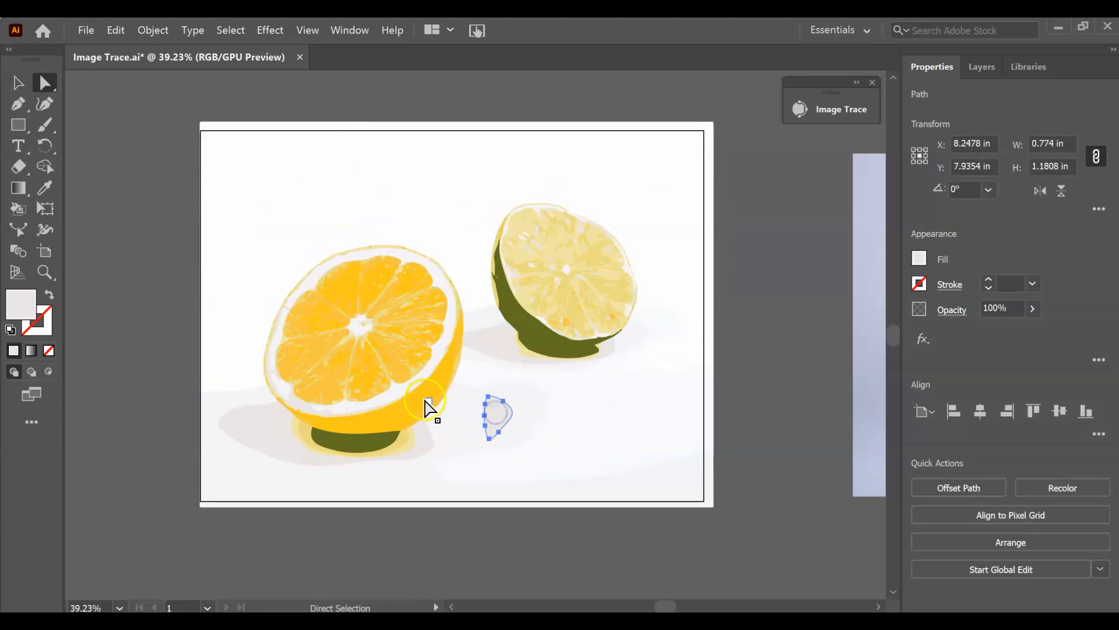
pyautogui.click(425, 401)
pyautogui.click(404, 416)
pyautogui.click(267, 473)
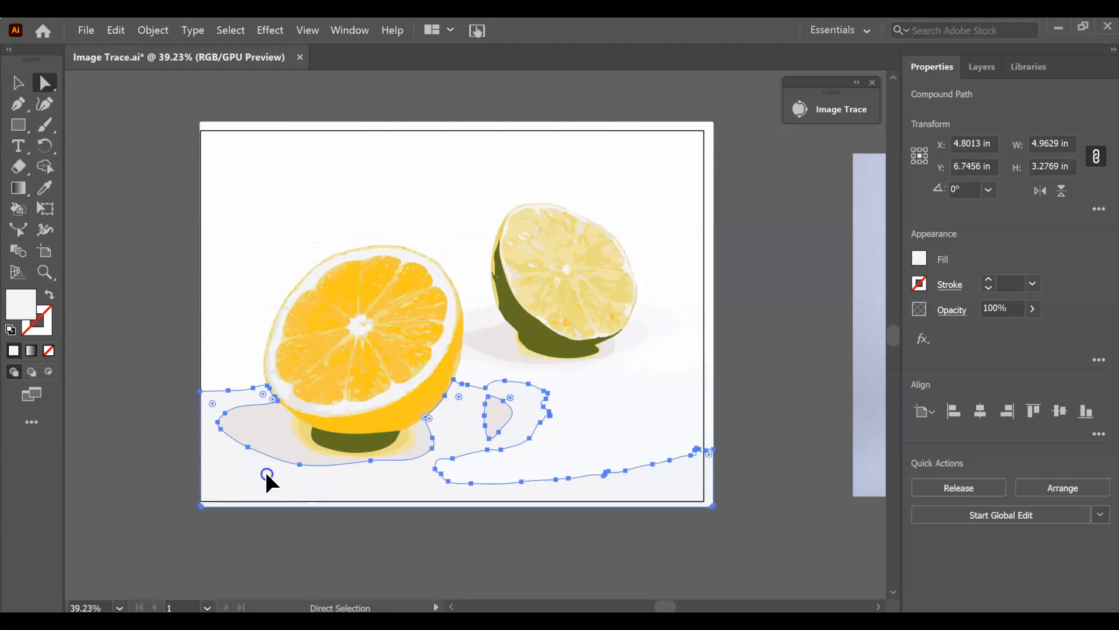
# Fill the white background shape behind the fruit with light gray after trying yellow.
pyautogui.click(313, 220)
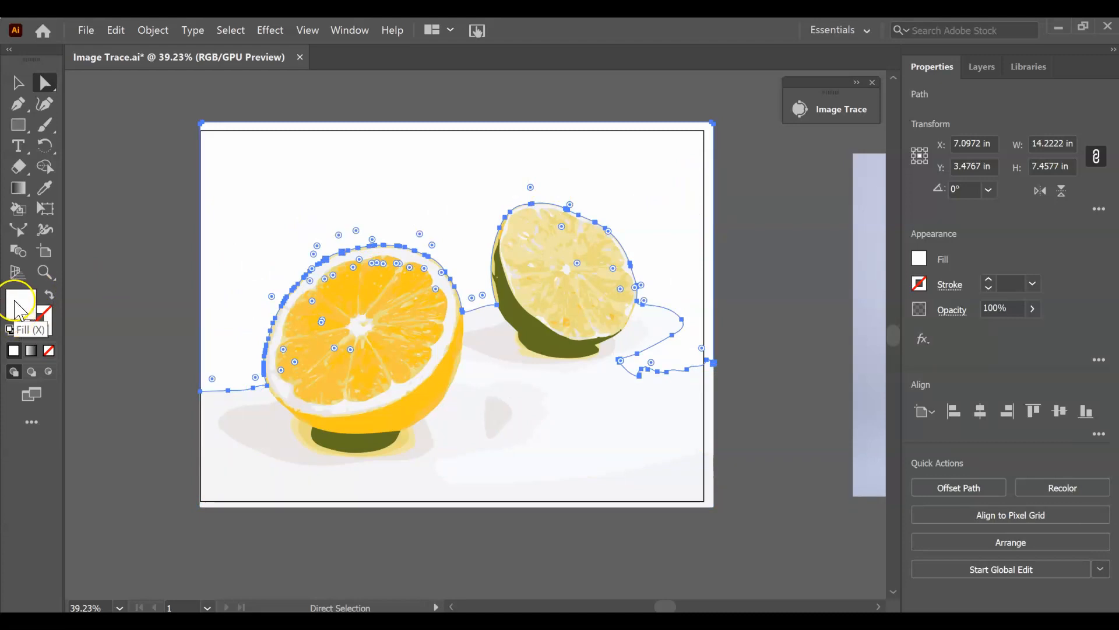
pyautogui.click(921, 258)
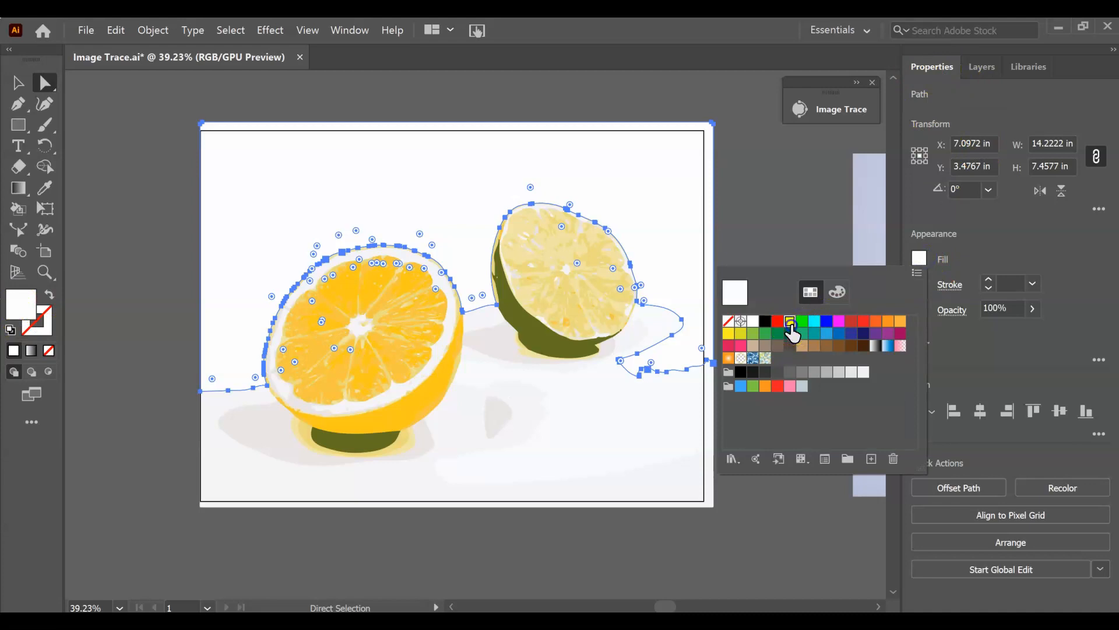
pyautogui.click(791, 325)
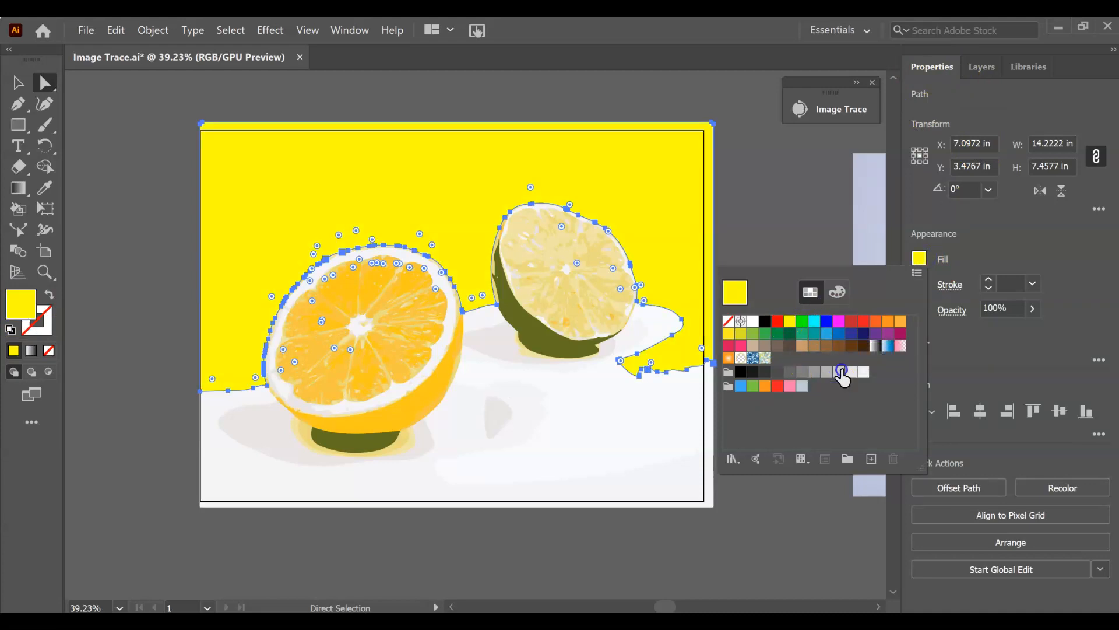
pyautogui.click(841, 372)
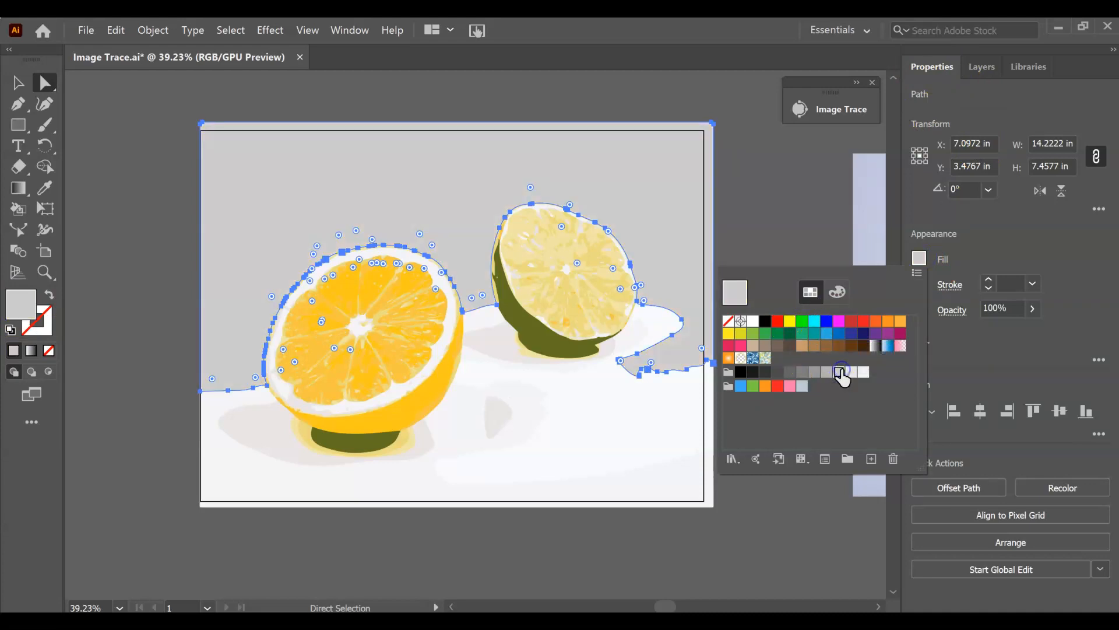
pyautogui.click(721, 180)
# Fill the white table-surface shape between the two fruits with tan and give it a 6 px black stroke.
pyautogui.click(579, 447)
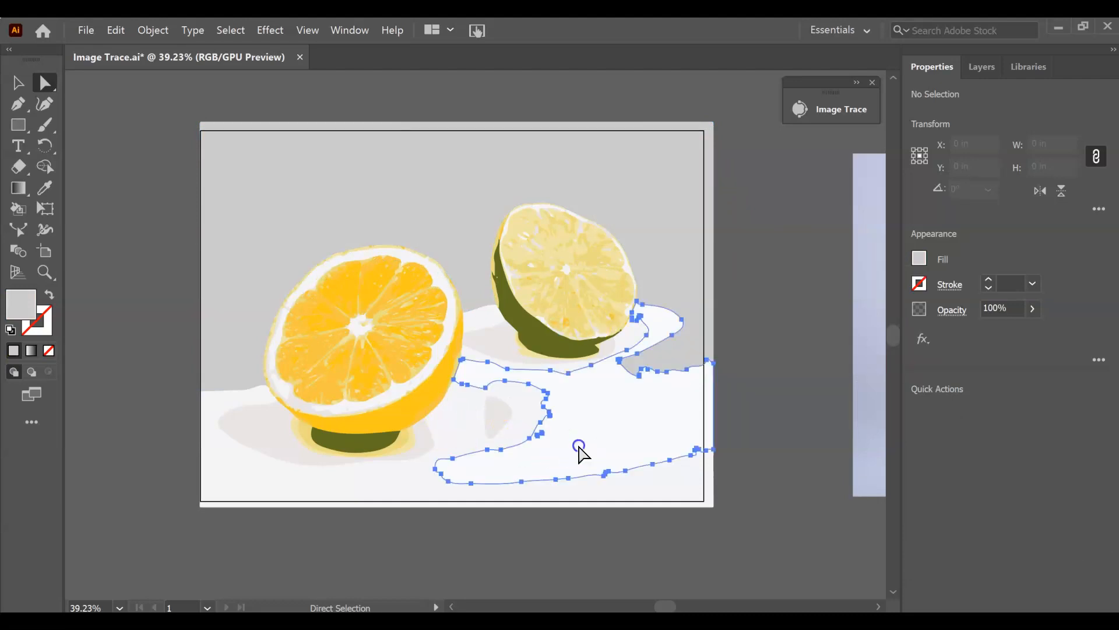
pyautogui.click(919, 259)
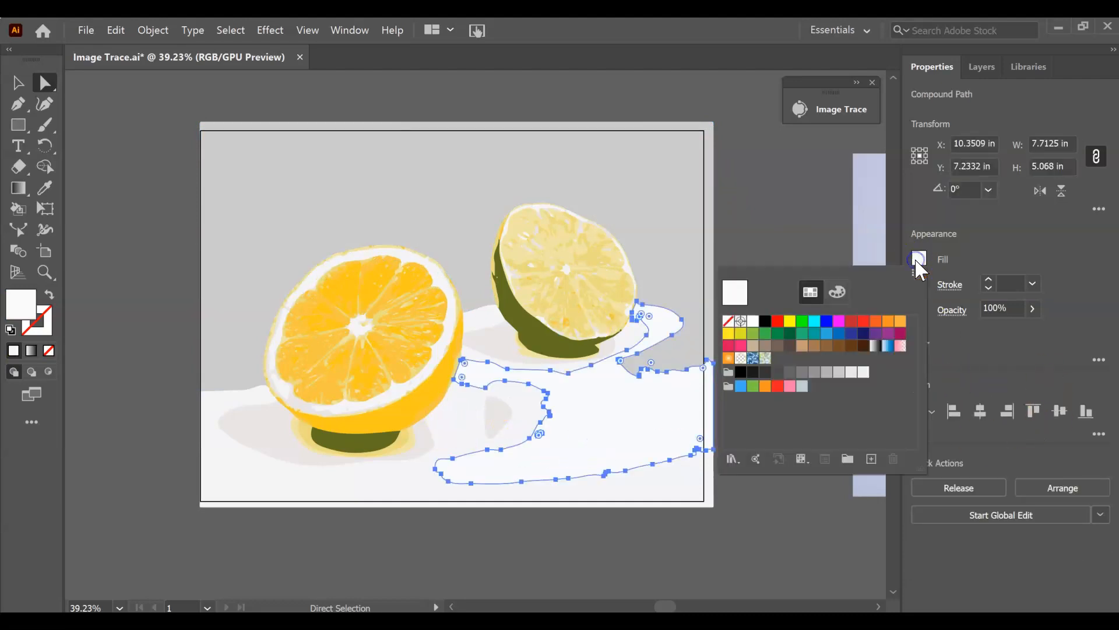
pyautogui.click(802, 346)
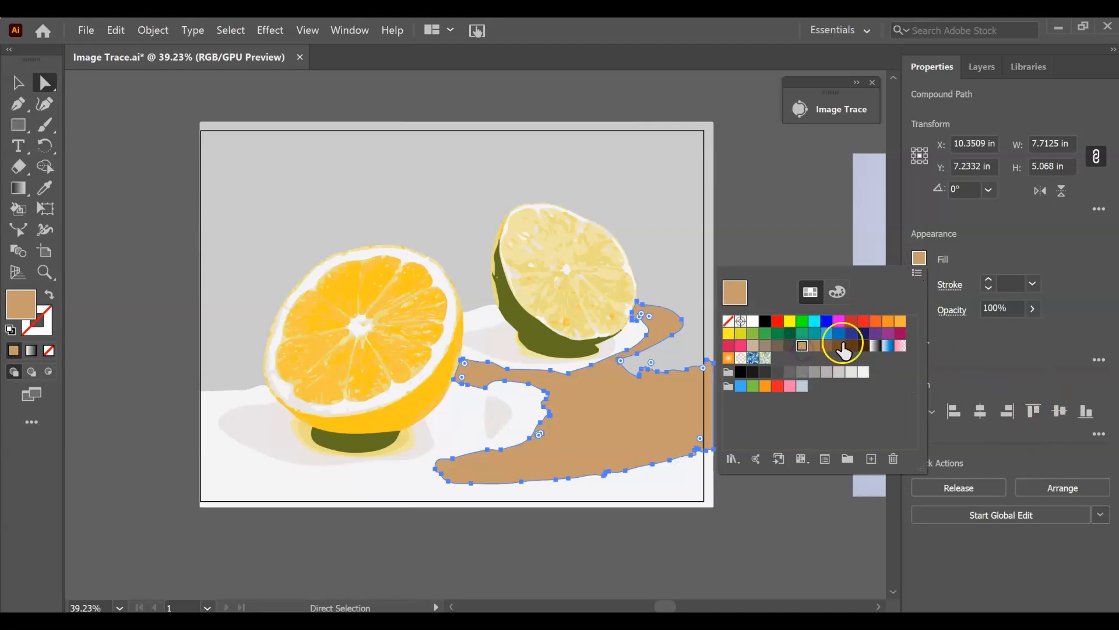
pyautogui.click(952, 285)
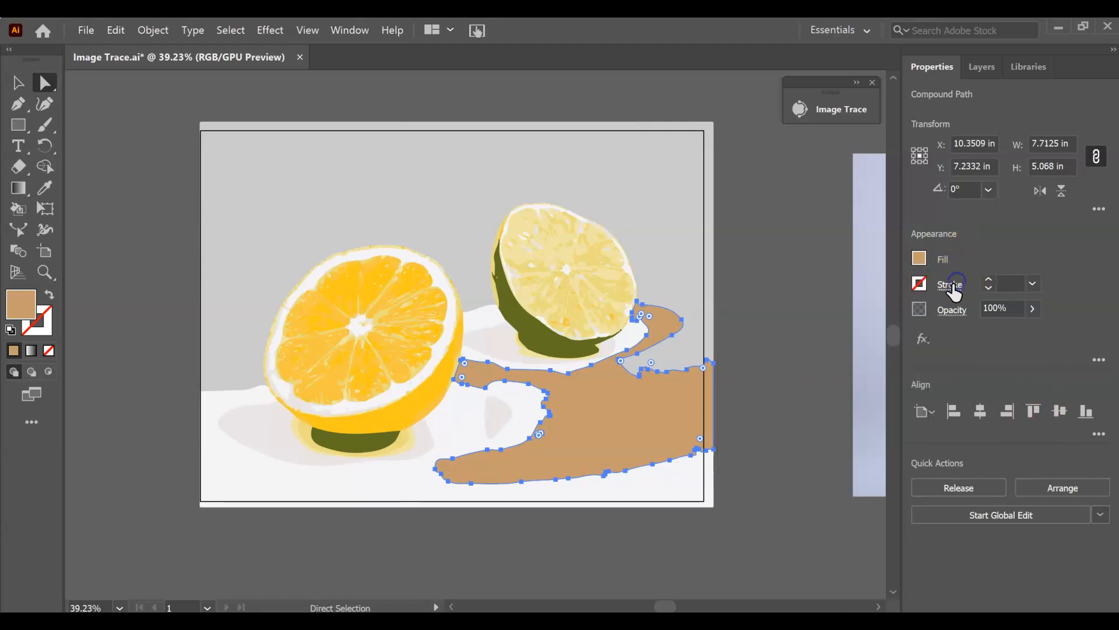
pyautogui.click(952, 285)
pyautogui.click(952, 285)
pyautogui.click(952, 285)
pyautogui.click(835, 302)
pyautogui.click(835, 302)
pyautogui.click(835, 302)
pyautogui.click(835, 302)
pyautogui.click(835, 302)
pyautogui.click(834, 302)
pyautogui.click(835, 301)
pyautogui.click(835, 301)
pyautogui.click(835, 302)
pyautogui.click(791, 256)
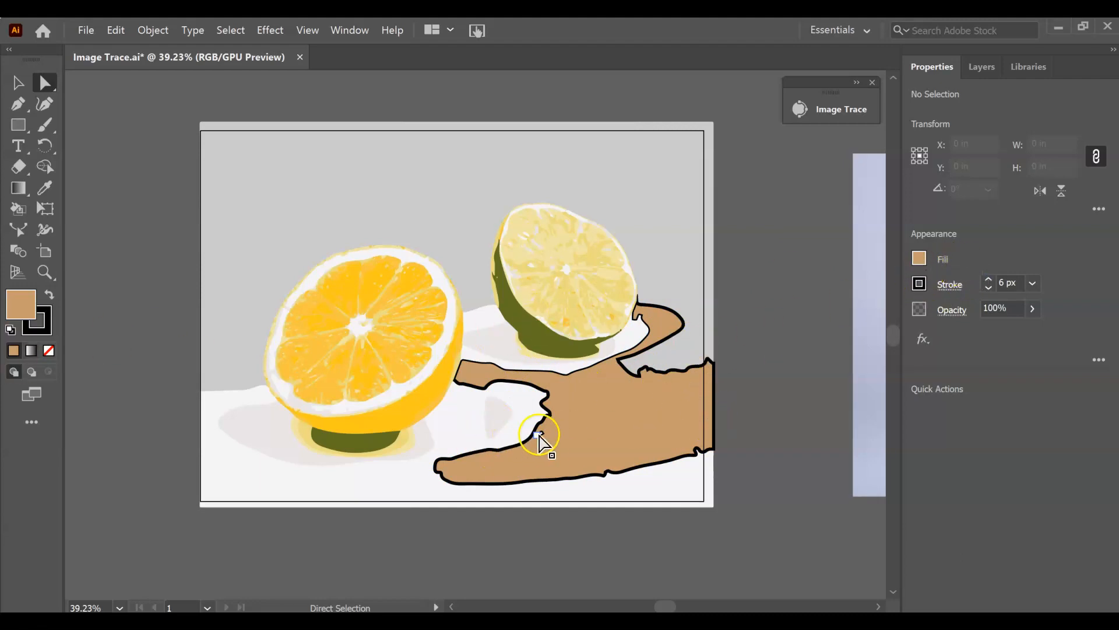
# Delete the light gray background, the orange's shadow, the outlined tan shape and the remaining pale table surface.
pyautogui.click(691, 203)
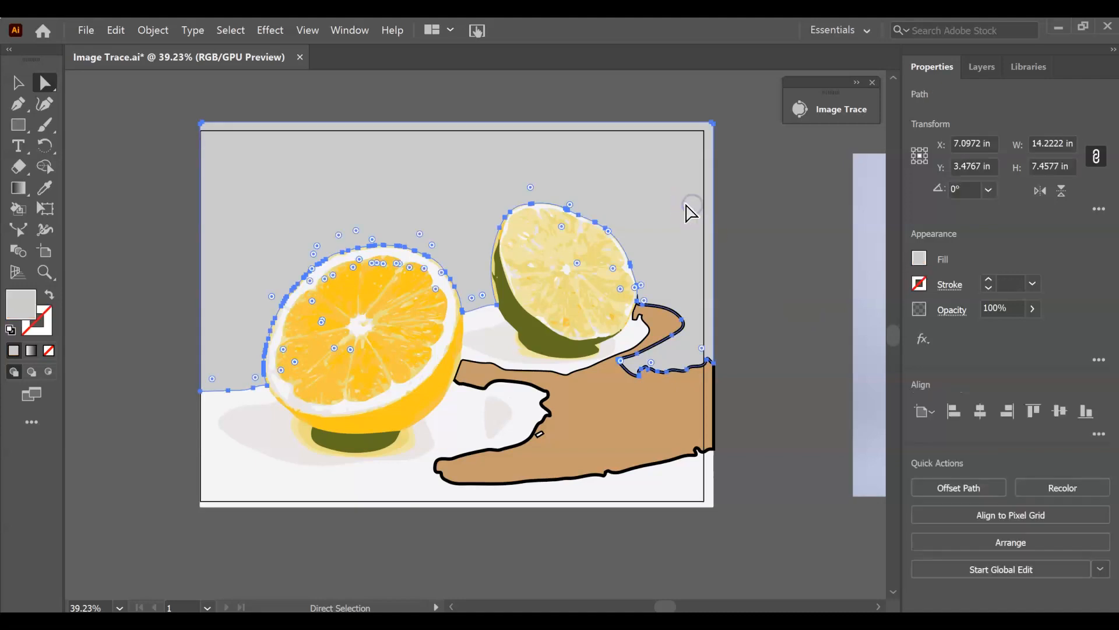
pyautogui.press('Delete')
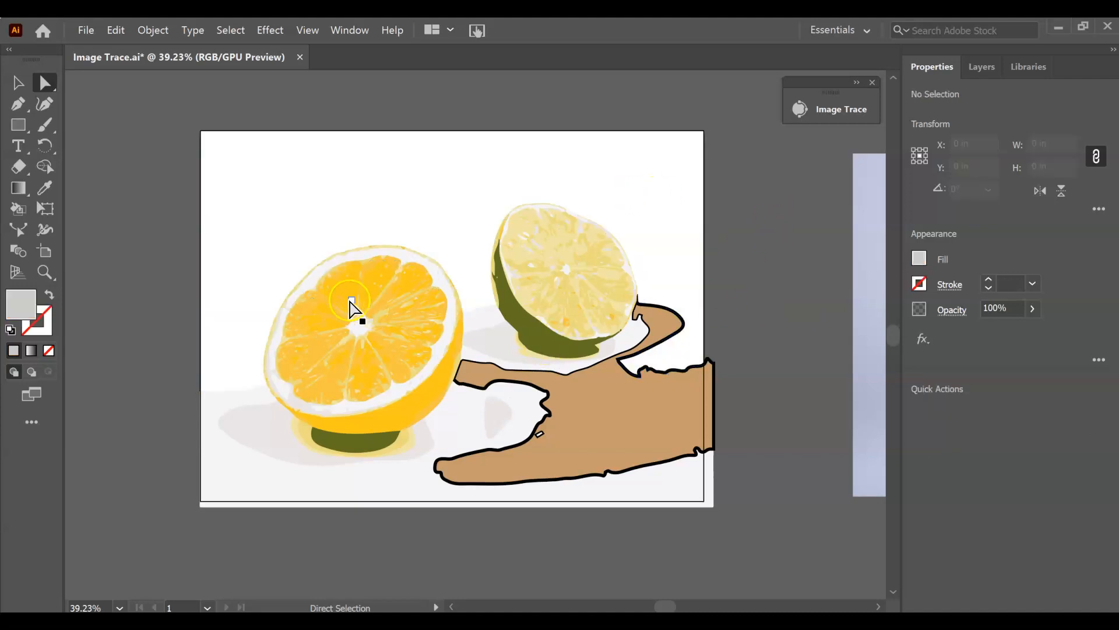
pyautogui.click(250, 439)
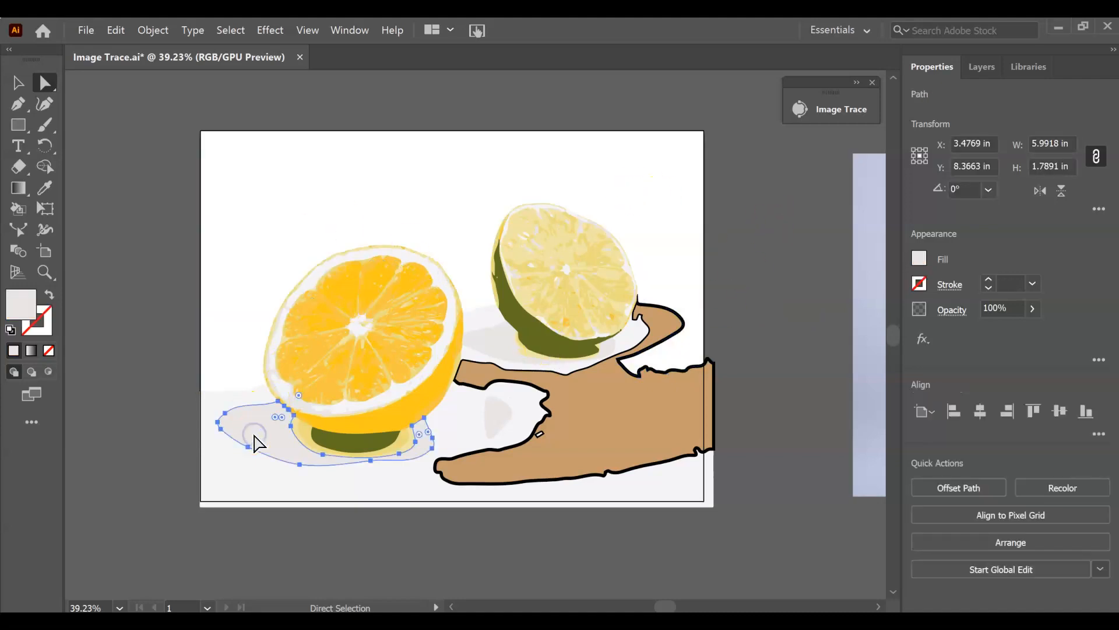
pyautogui.press('Delete')
pyautogui.click(648, 418)
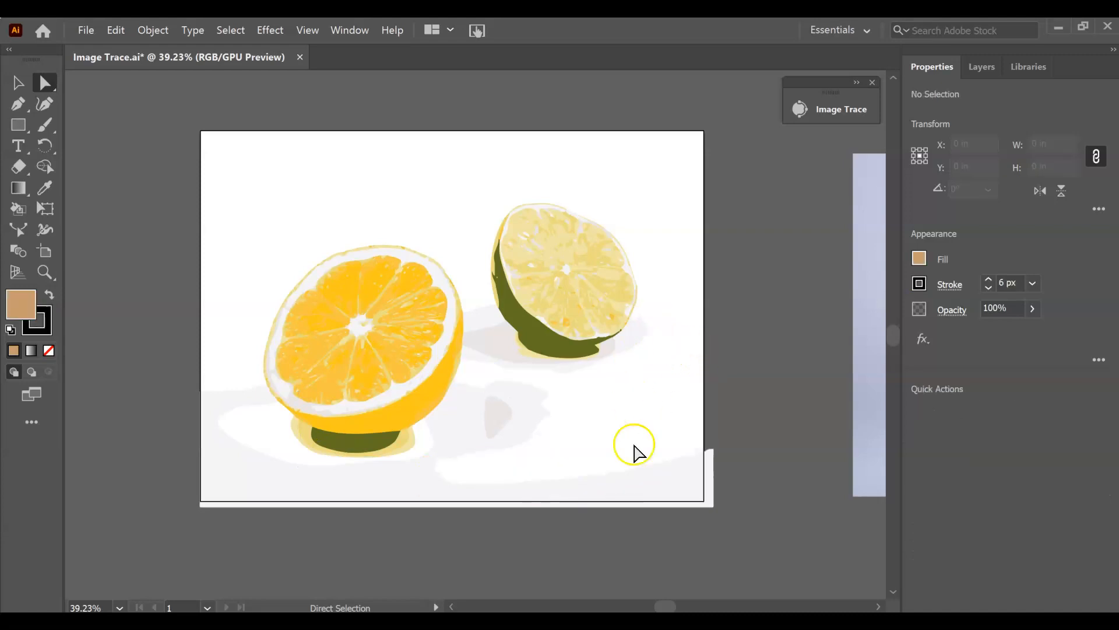
pyautogui.click(614, 487)
pyautogui.press('Delete')
# Delete the small grey patch beside the orange and the shadow shapes around the second fruit.
pyautogui.click(499, 418)
pyautogui.press('Delete')
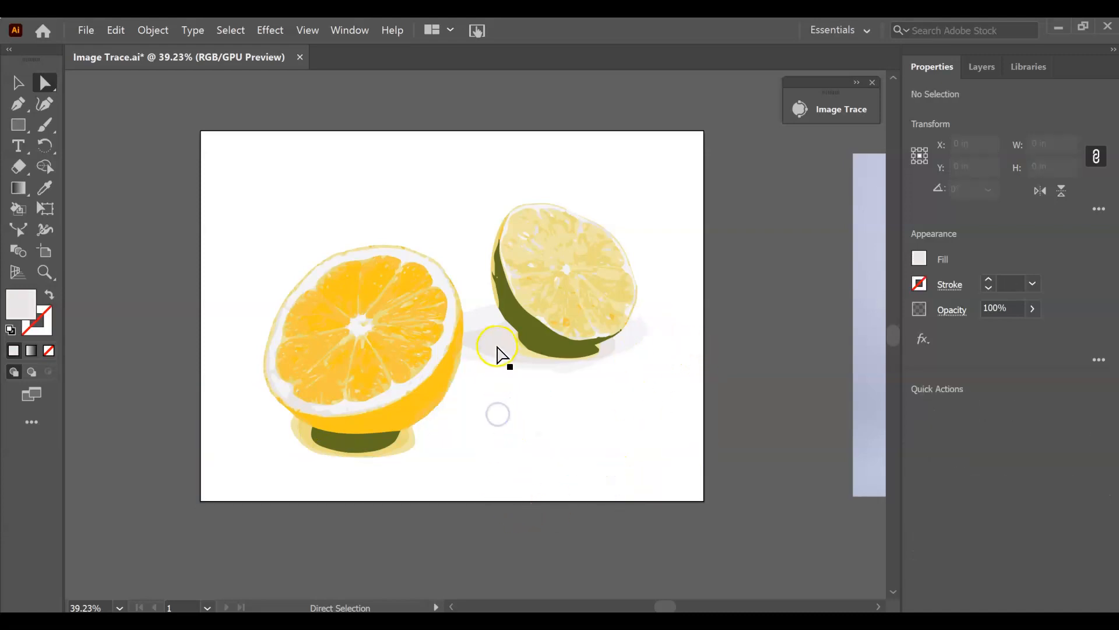
pyautogui.click(487, 352)
pyautogui.press('Delete')
pyautogui.click(625, 376)
pyautogui.press('Delete')
pyautogui.click(280, 218)
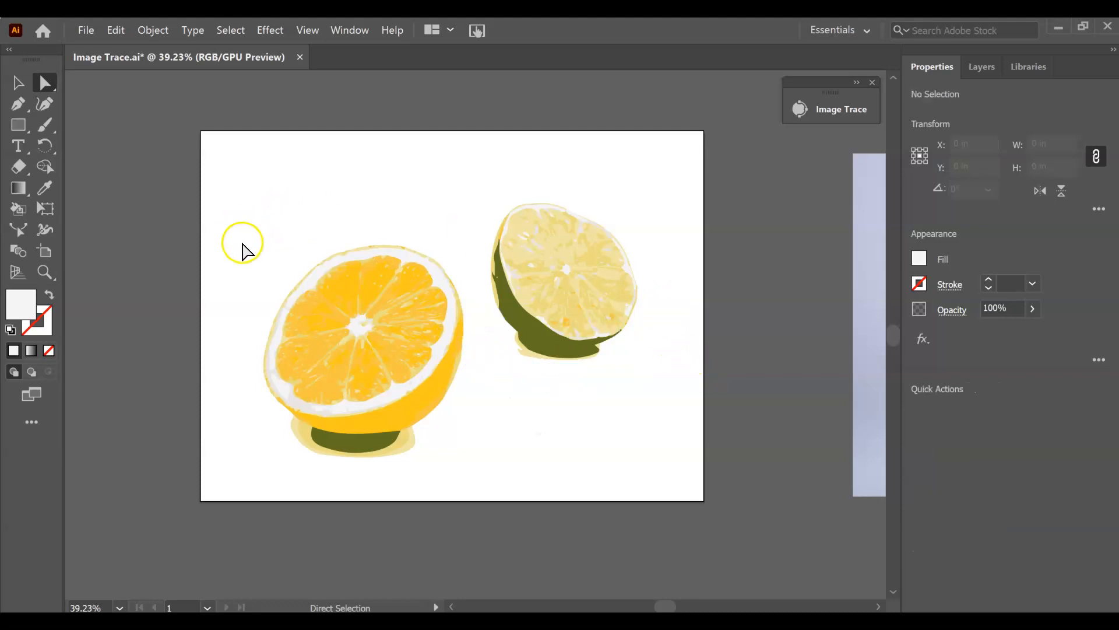
# Select both remaining fruit halves on the artboard with the Selection tool and delete them.
pyautogui.click(17, 82)
pyautogui.moveTo(211, 142); pyautogui.dragTo(691, 492)
pyautogui.press('Delete')
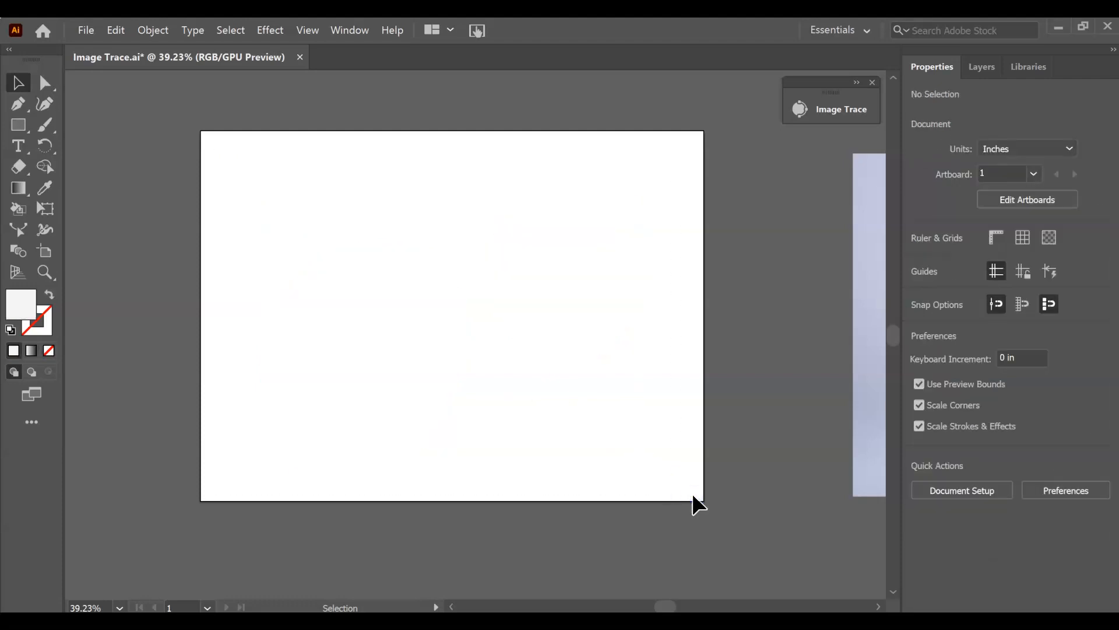
# Move the portrait photo of the woman in the hat onto the empty artboard and align it over the artboard.
pyautogui.hotkey('ctrl', '-')
pyautogui.hotkey('ctrl', '-')
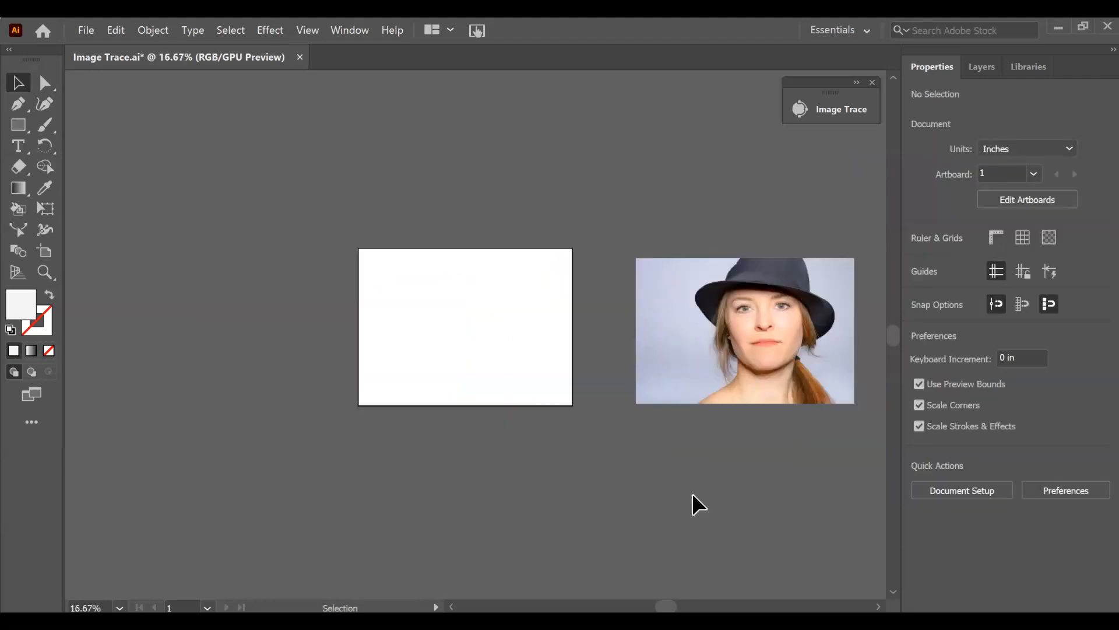
pyautogui.moveTo(755, 302); pyautogui.dragTo(482, 299)
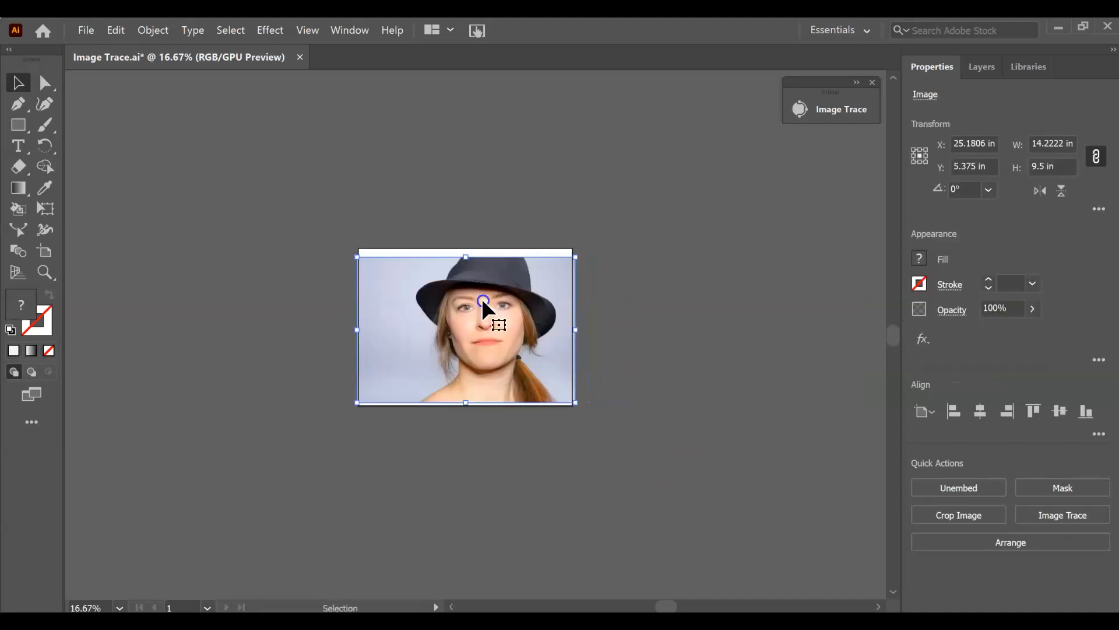
pyautogui.hotkey('ctrl', '=')
pyautogui.hotkey('ctrl', '=')
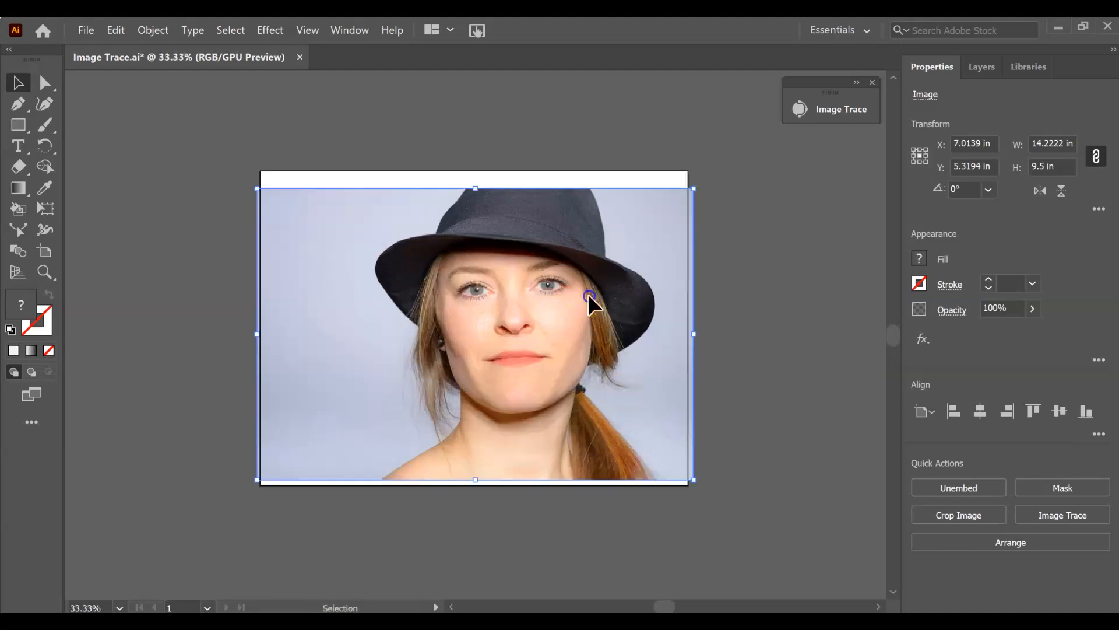
pyautogui.moveTo(588, 292); pyautogui.dragTo(586, 284)
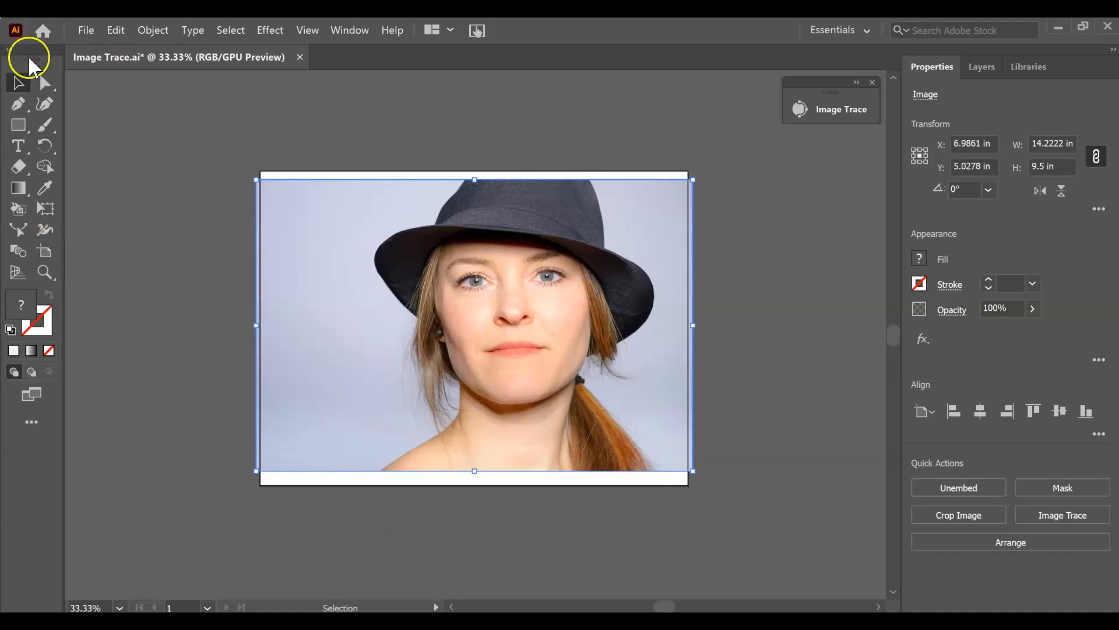
# Shrink the artboard to about 9.07 in high so its upper and lower edges lie inside the photo, and deselect everything.
pyautogui.click(47, 255)
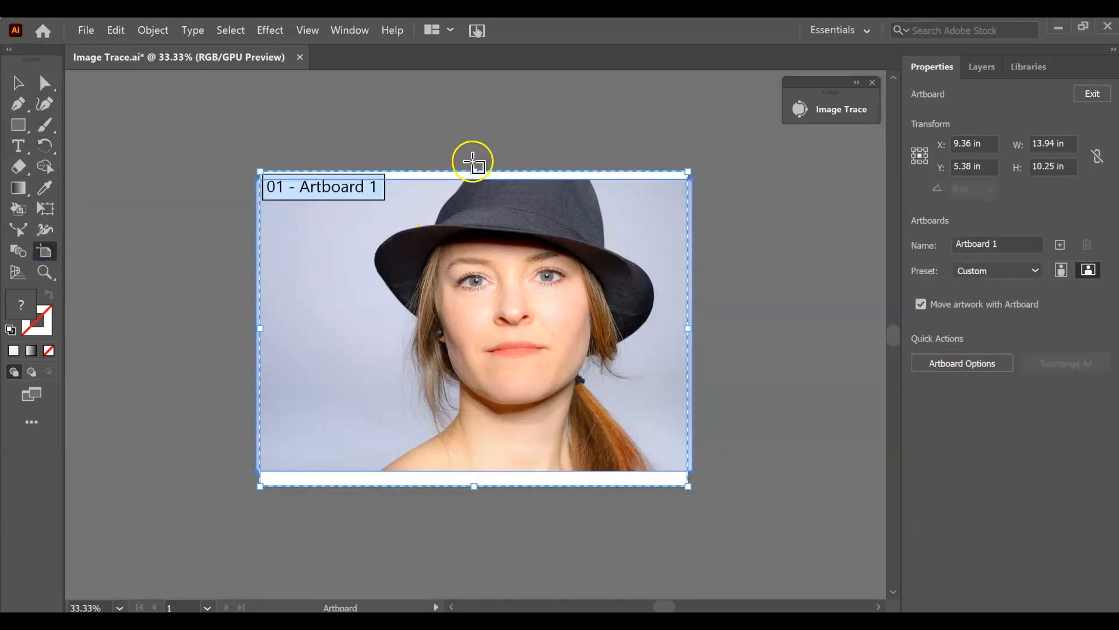
pyautogui.moveTo(477, 174); pyautogui.dragTo(475, 184)
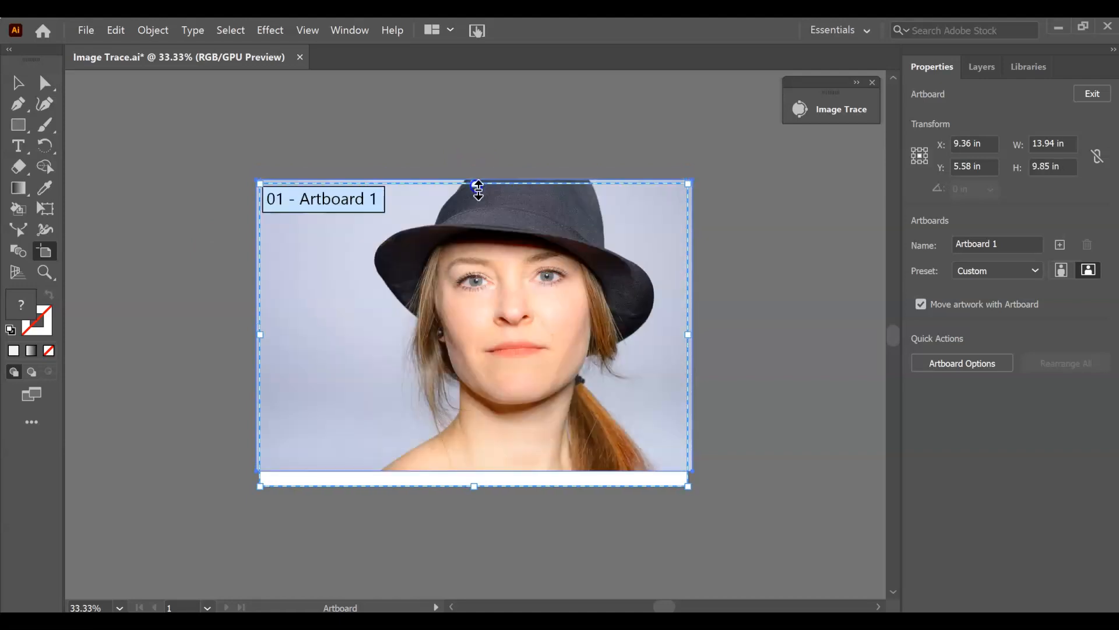
pyautogui.moveTo(475, 486); pyautogui.dragTo(477, 462)
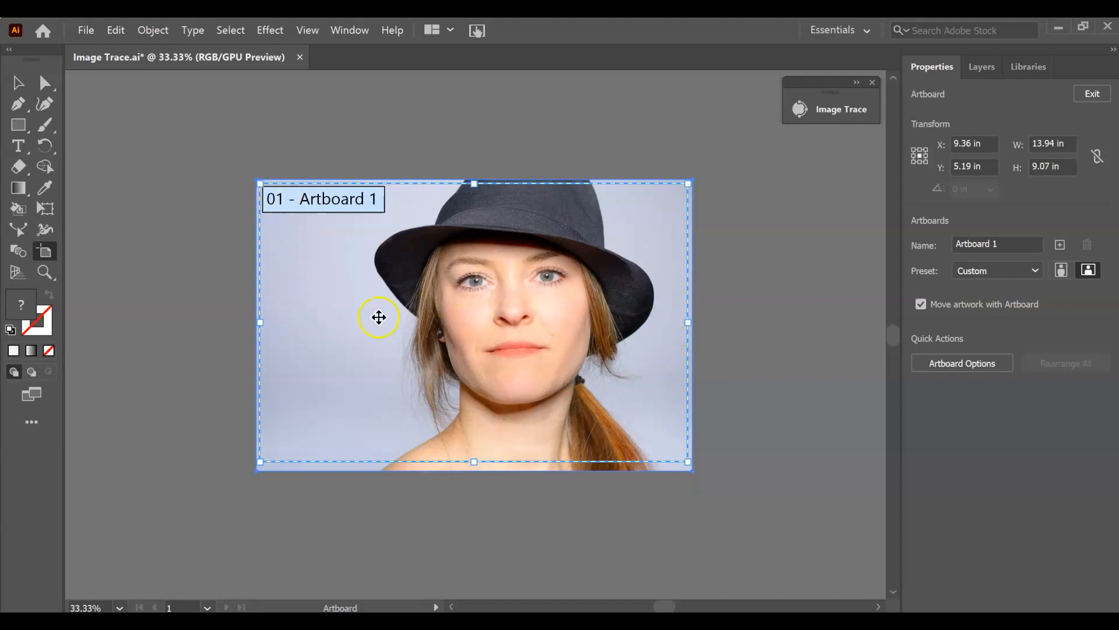
pyautogui.click(18, 83)
pyautogui.click(358, 141)
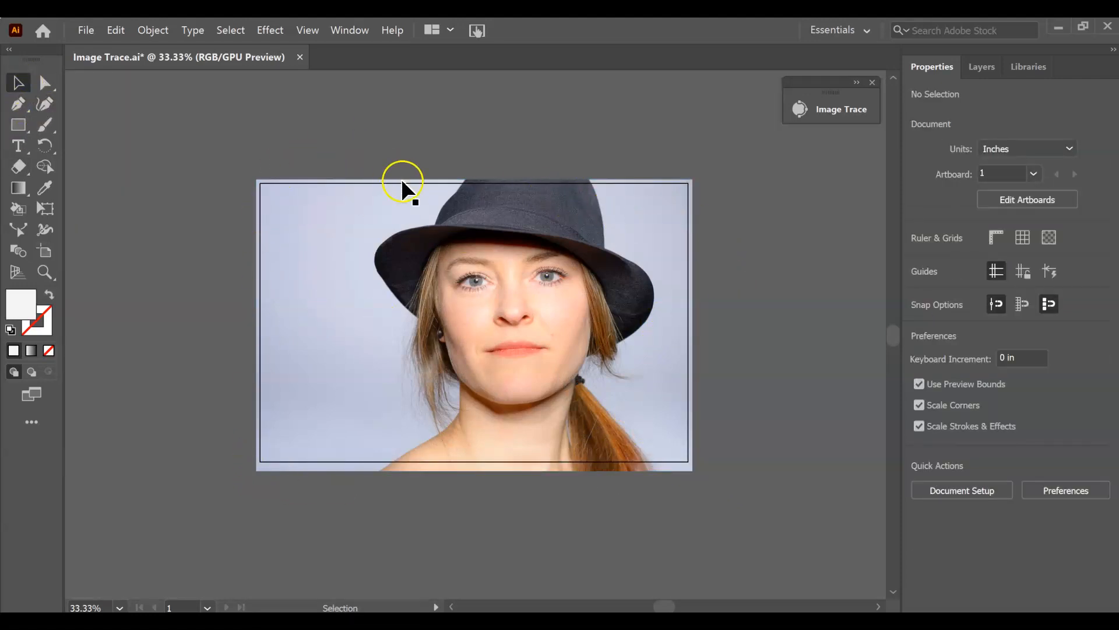
# Image-trace the portrait photo with the 16 Colors preset and keep that preset.
pyautogui.click(661, 207)
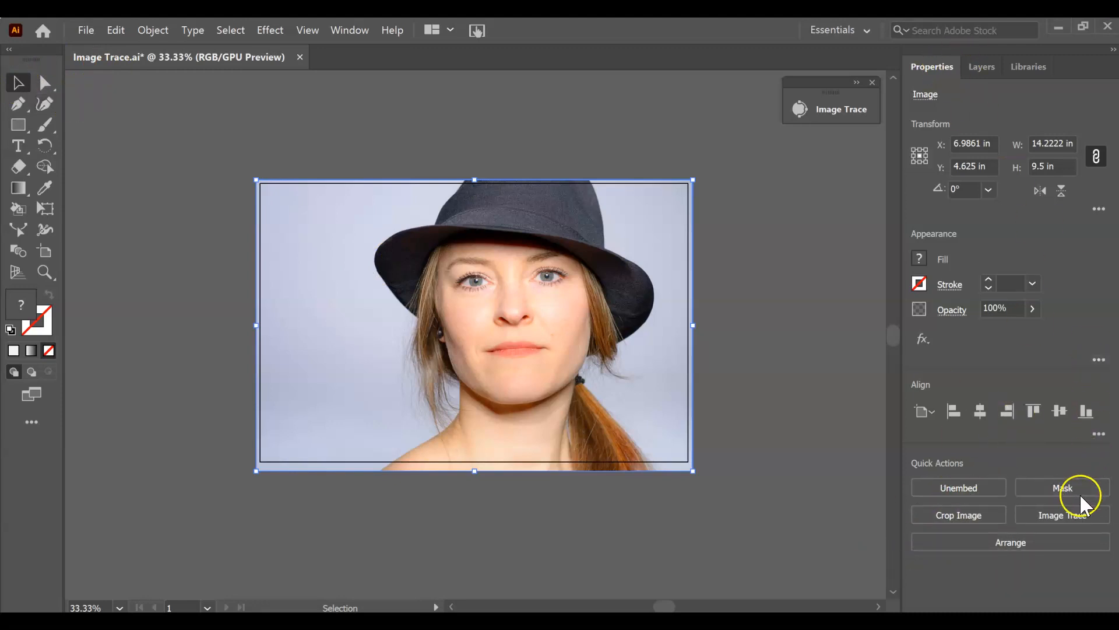
pyautogui.click(1080, 520)
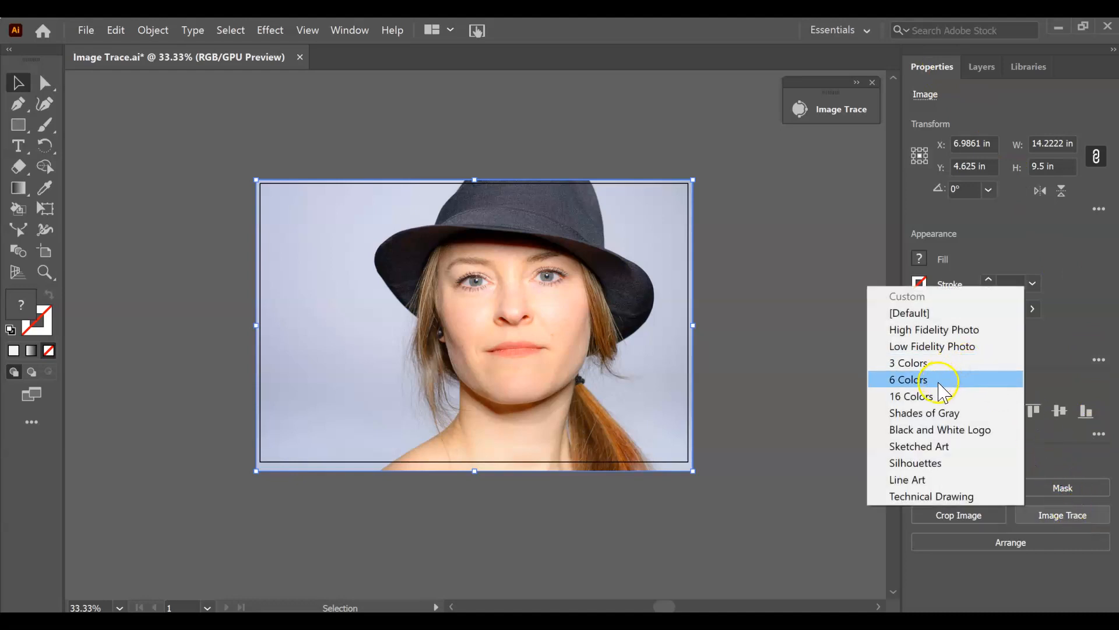
pyautogui.click(912, 397)
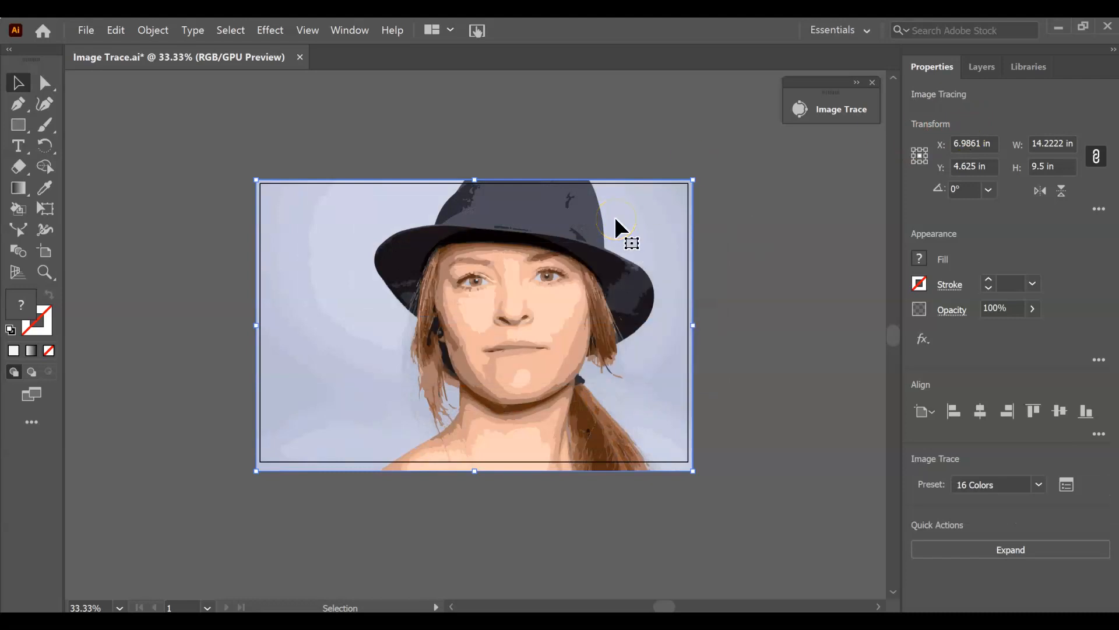
pyautogui.click(1040, 485)
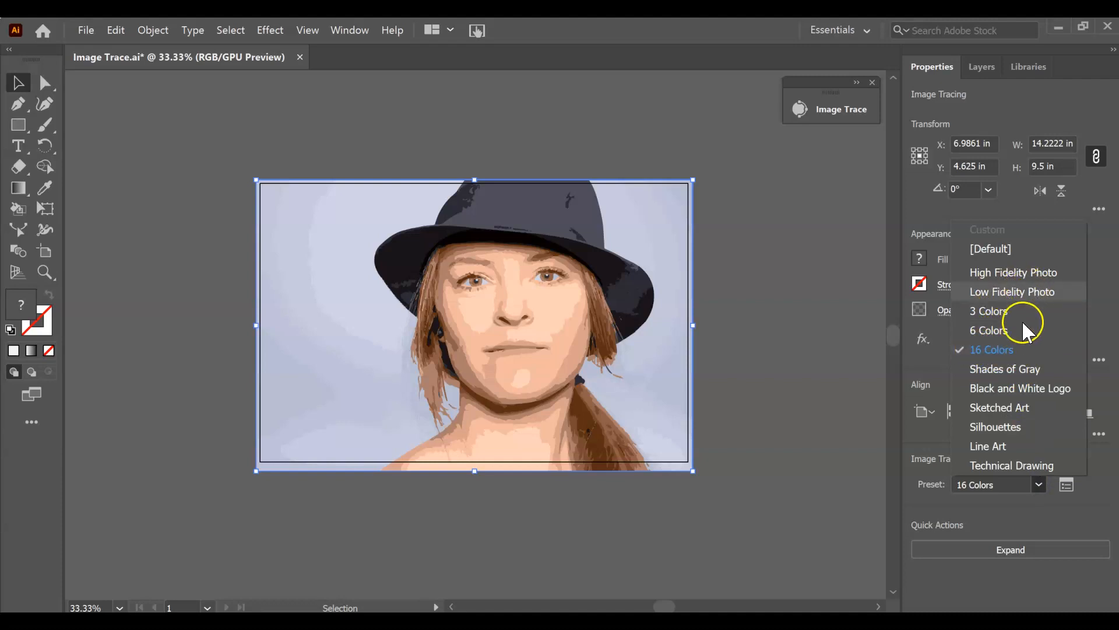
pyautogui.click(767, 309)
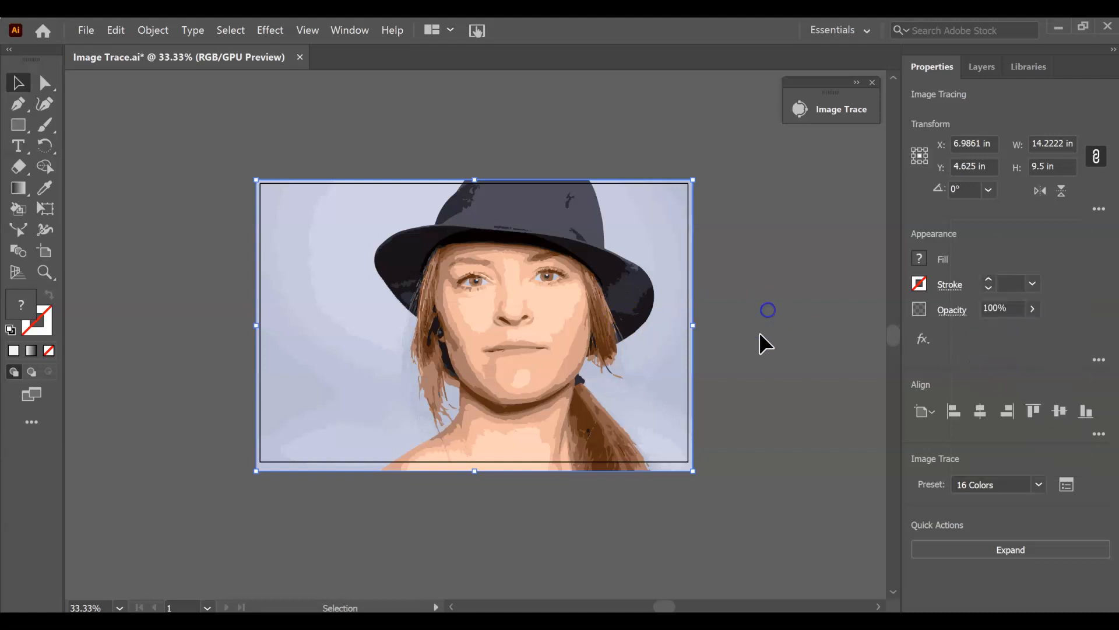
# Open the detailed Image Trace settings, limit the portrait tracing to 10 colors and set Paths to 2%.
pyautogui.click(43, 273)
pyautogui.moveTo(351, 289); pyautogui.dragTo(428, 300)
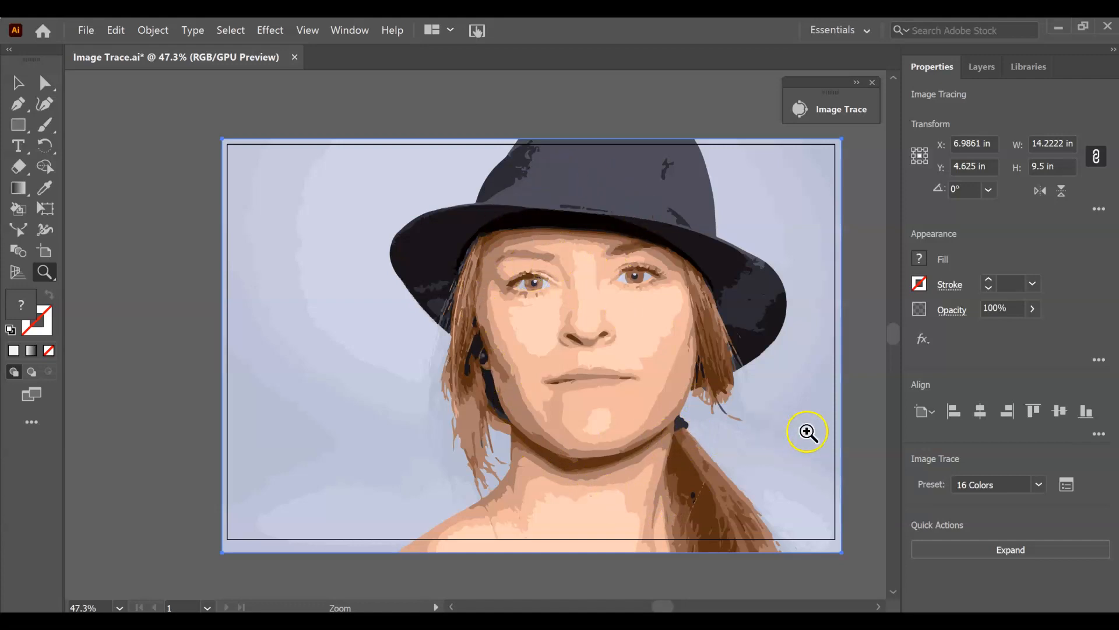
pyautogui.click(1066, 485)
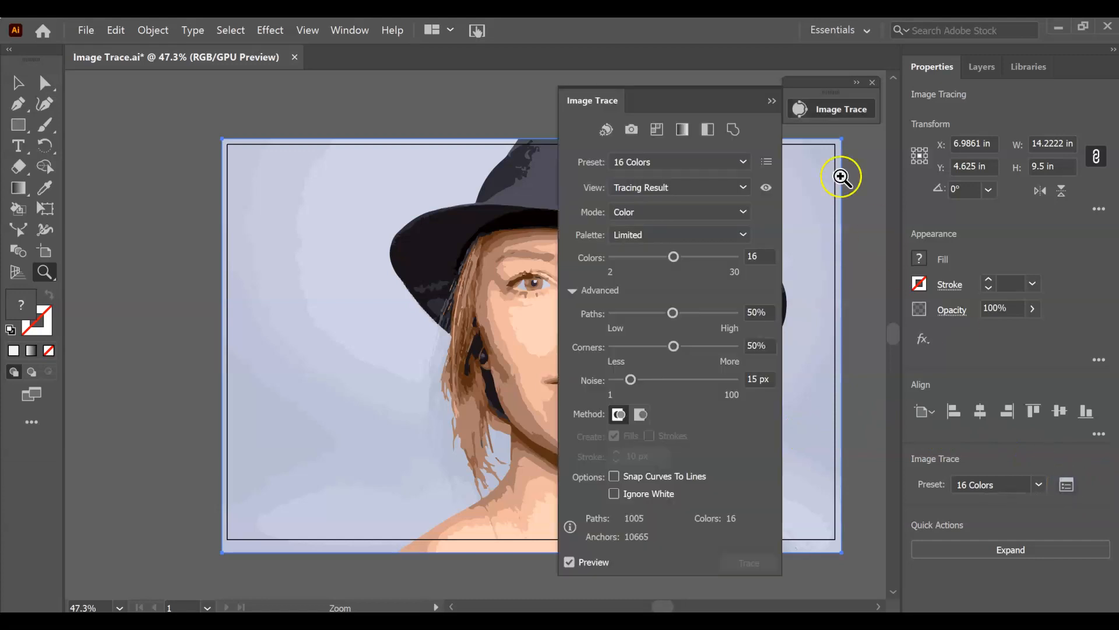
pyautogui.moveTo(681, 98)
pyautogui.mouseDown()
pyautogui.moveTo(774, 101)
pyautogui.moveTo(752, 101)
pyautogui.mouseUp()
pyautogui.moveTo(446, 234)
pyautogui.mouseDown()
pyautogui.moveTo(259, 217)
pyautogui.moveTo(218, 237)
pyautogui.mouseUp()
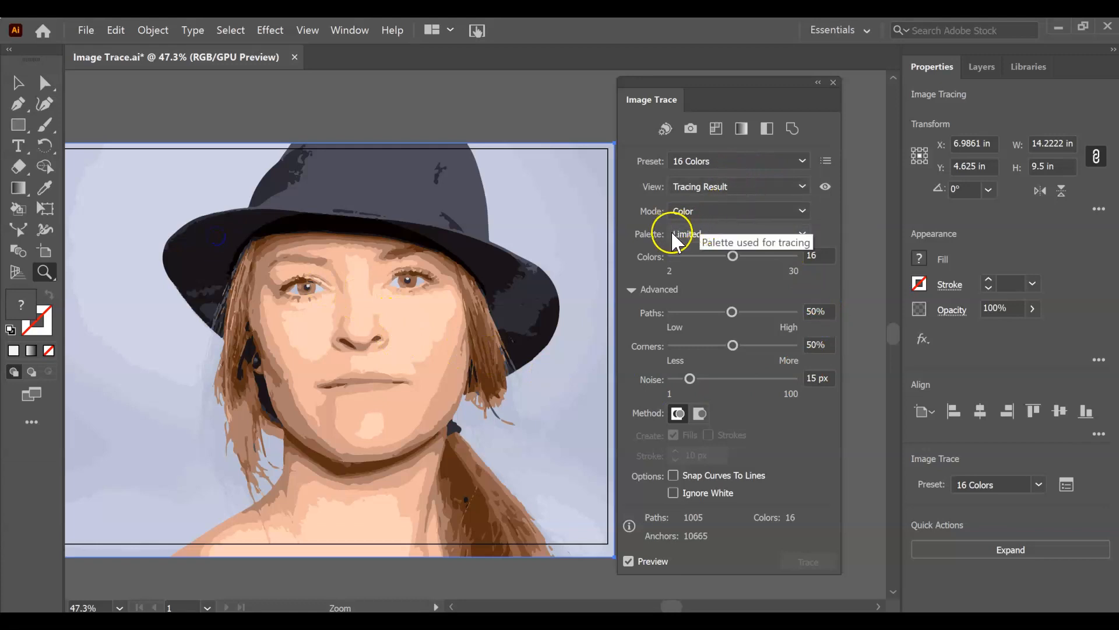
pyautogui.click(733, 257)
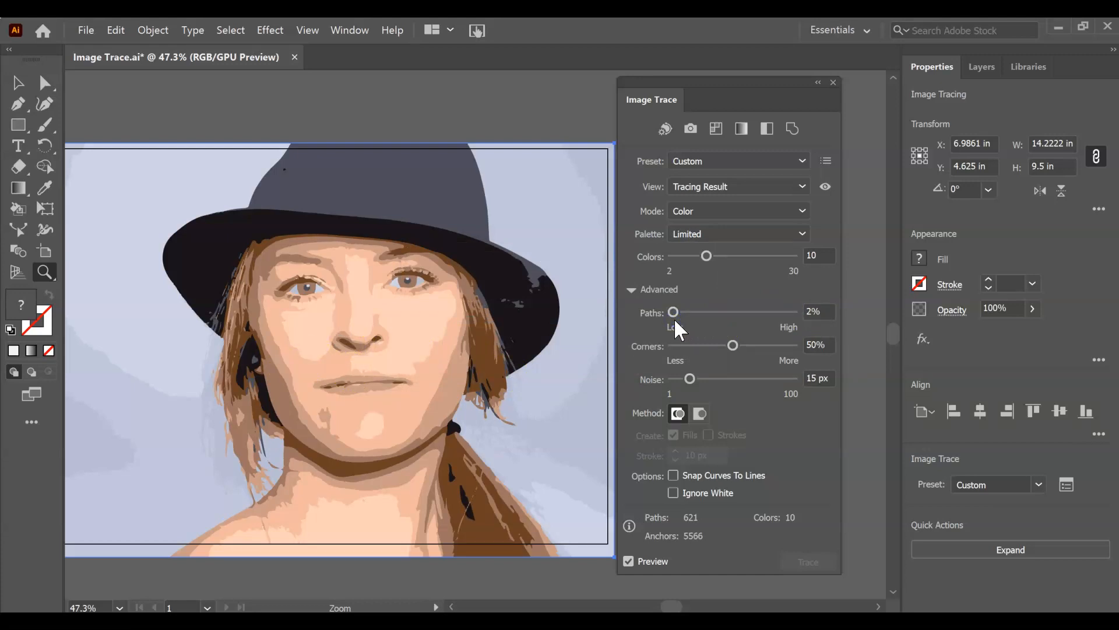
pyautogui.moveTo(674, 317); pyautogui.dragTo(642, 317)
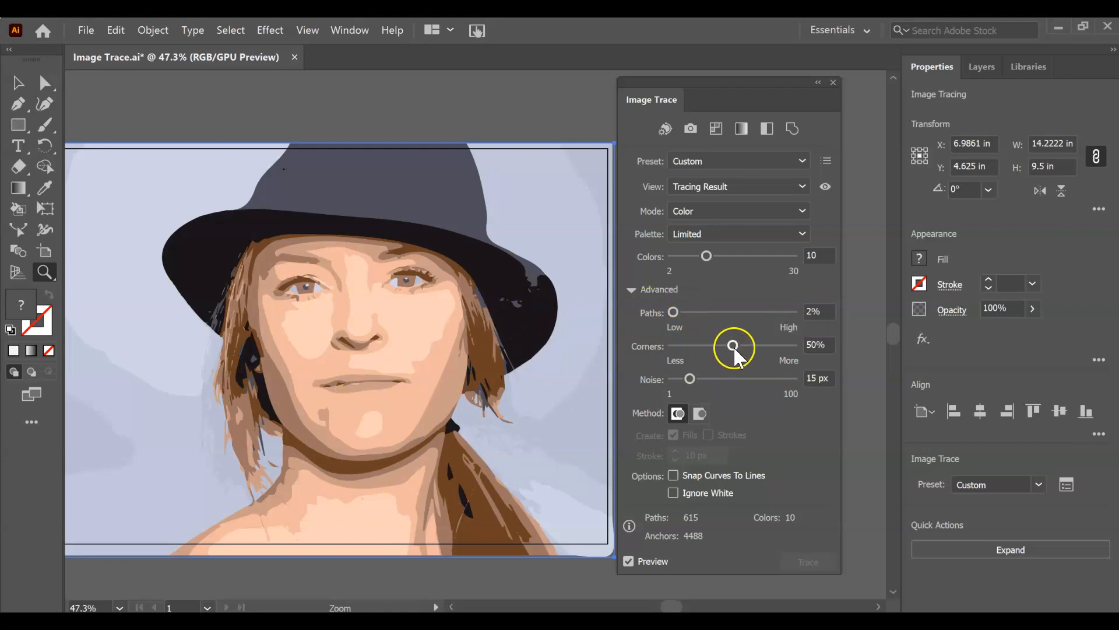
# Set the portrait tracing's Corners to 13% and Noise to 1 px, keeping the Abutting method.
pyautogui.moveTo(733, 347); pyautogui.dragTo(694, 350)
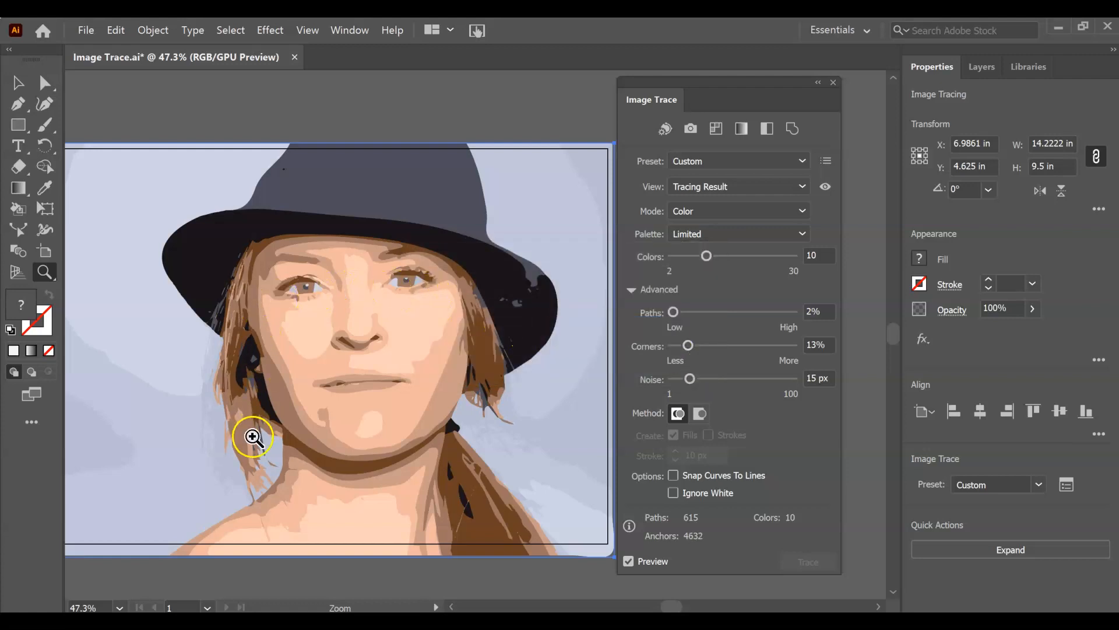
pyautogui.moveTo(690, 378); pyautogui.dragTo(663, 380)
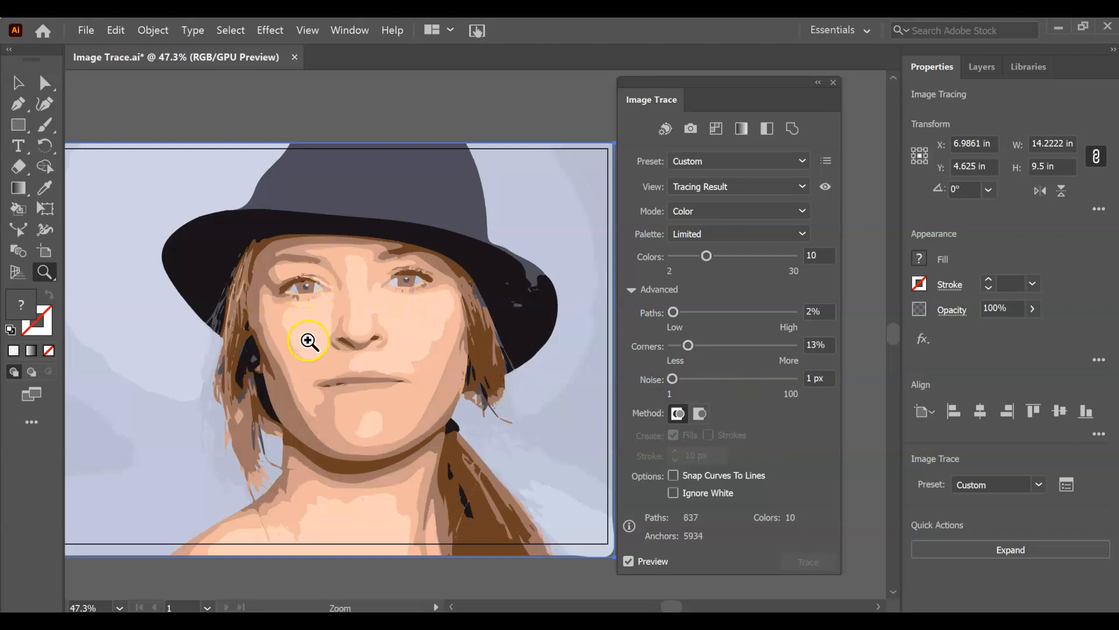
pyautogui.scroll(-2, 557, 402)
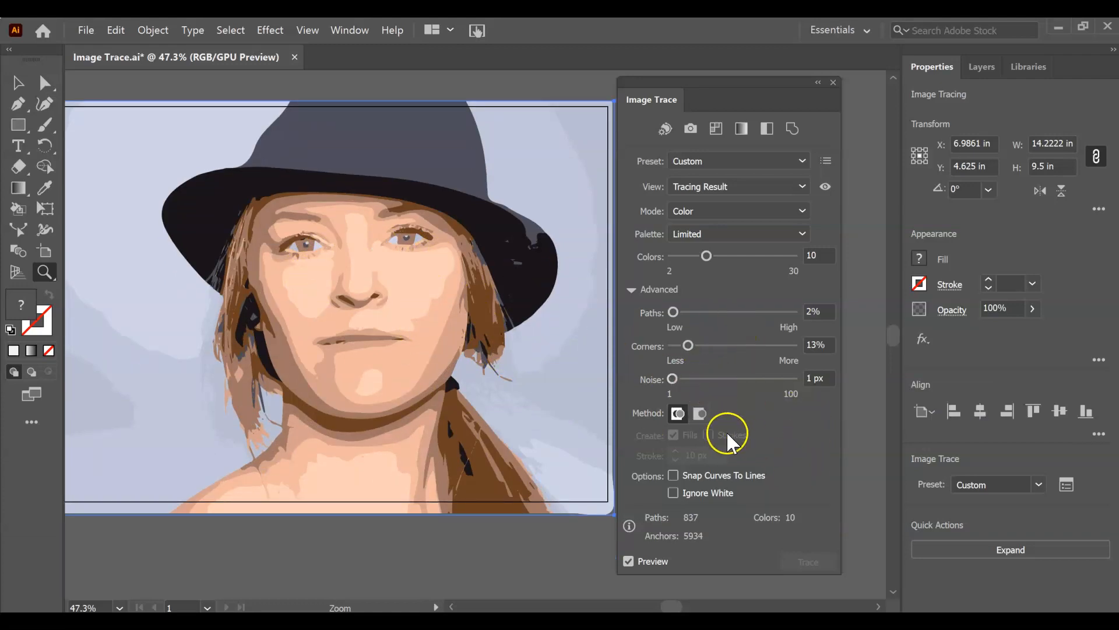
pyautogui.click(677, 410)
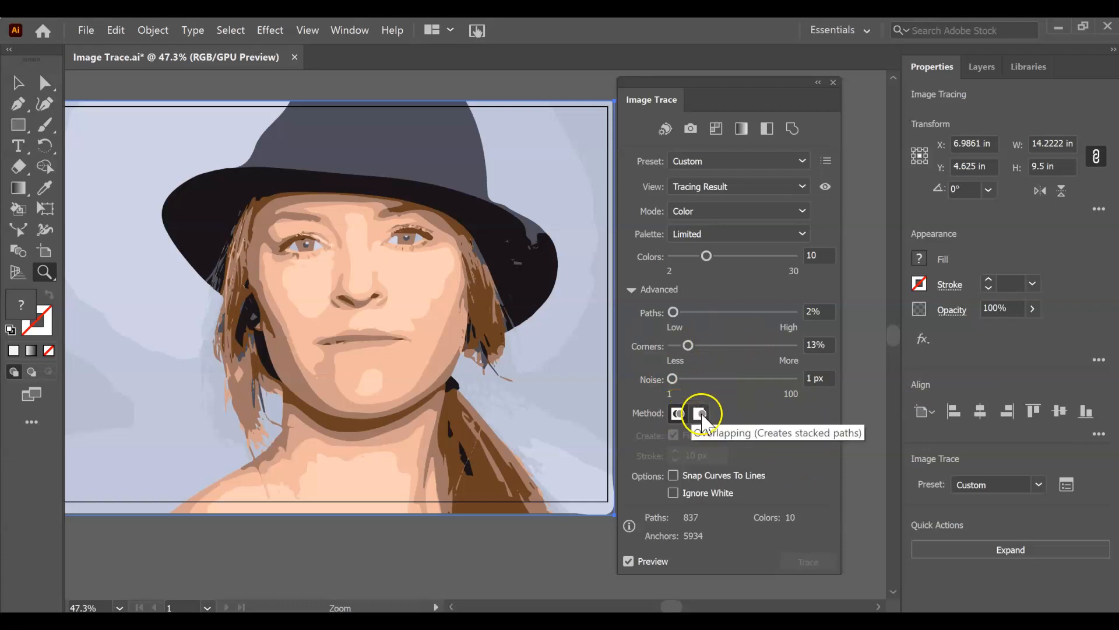
pyautogui.click(702, 415)
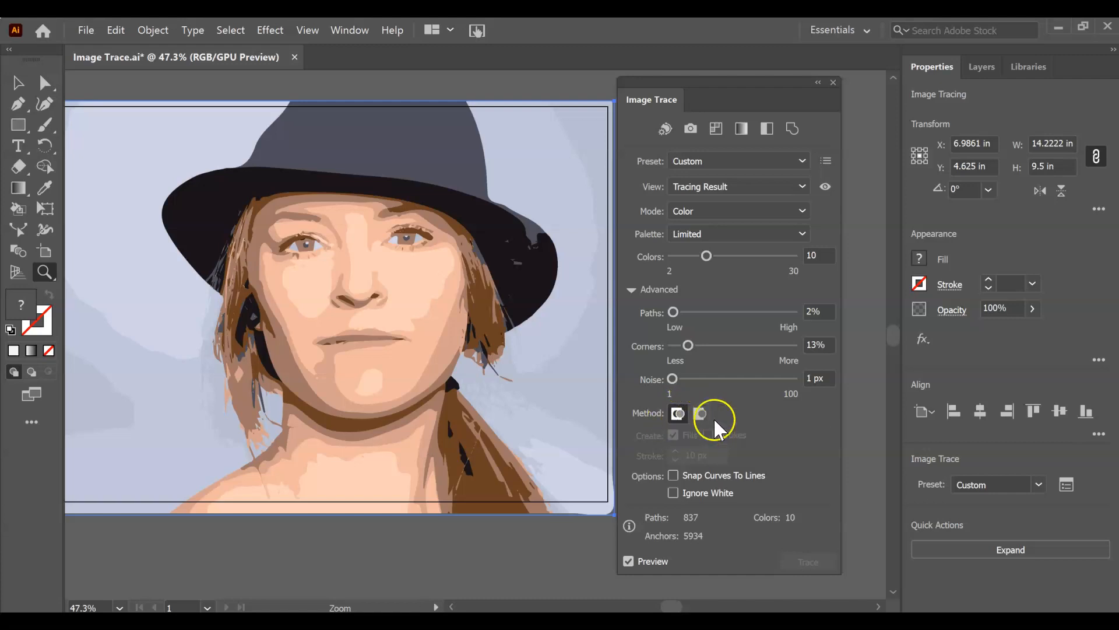
pyautogui.click(674, 423)
# Expand the traced portrait into vector paths, close the Image Trace settings, and undo the expansion.
pyautogui.click(1037, 546)
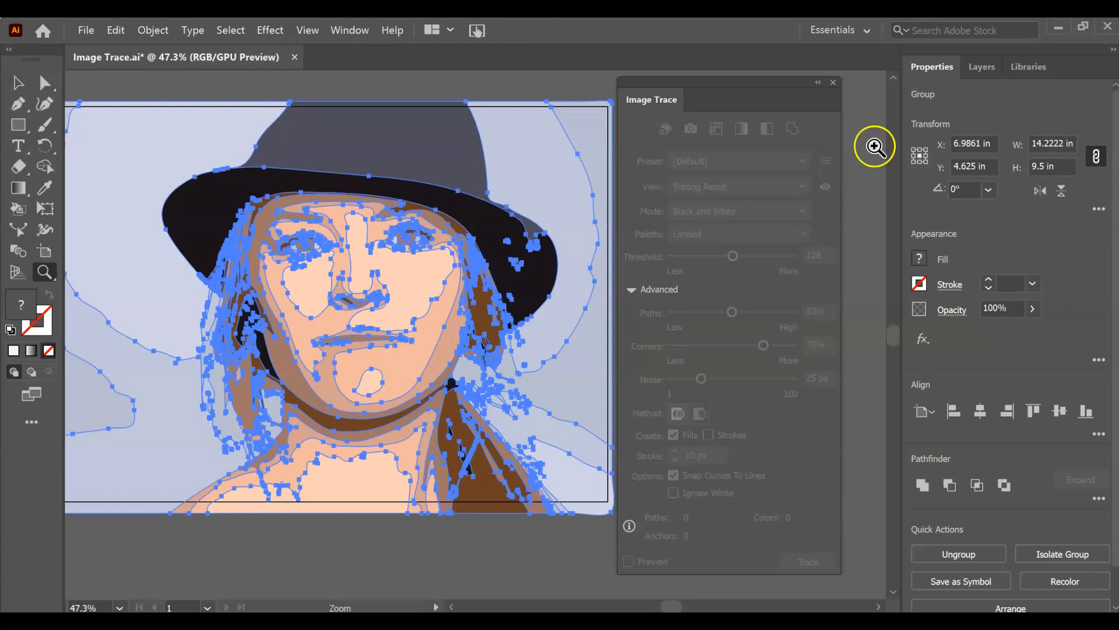
pyautogui.click(833, 84)
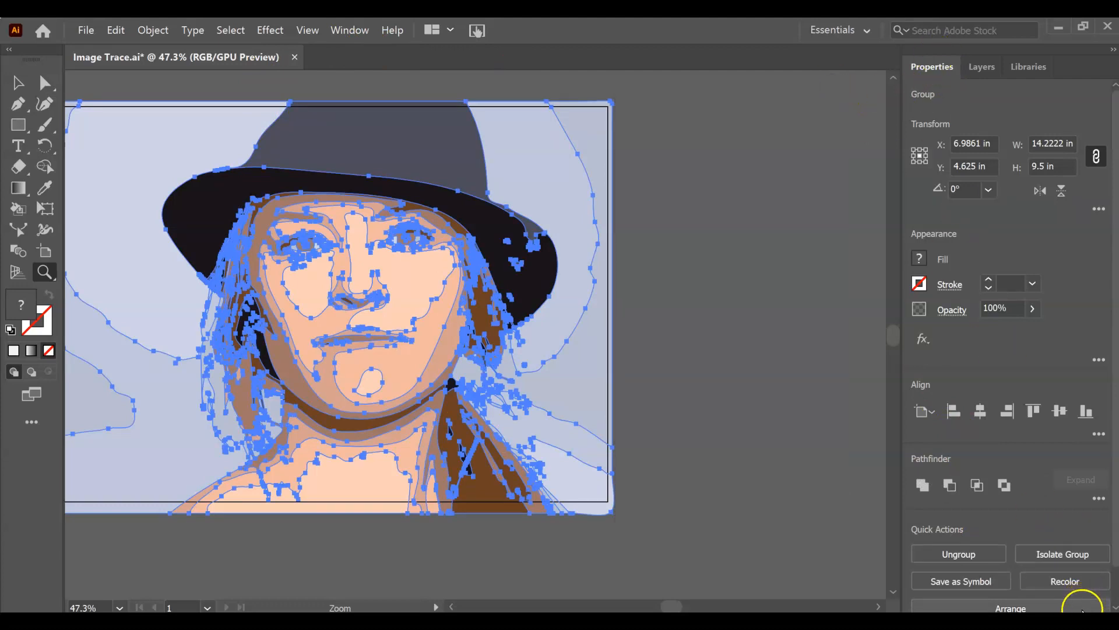
pyautogui.scroll(-2, 1009, 583)
pyautogui.scroll(-2, 795, 483)
pyautogui.scroll(3, 794, 483)
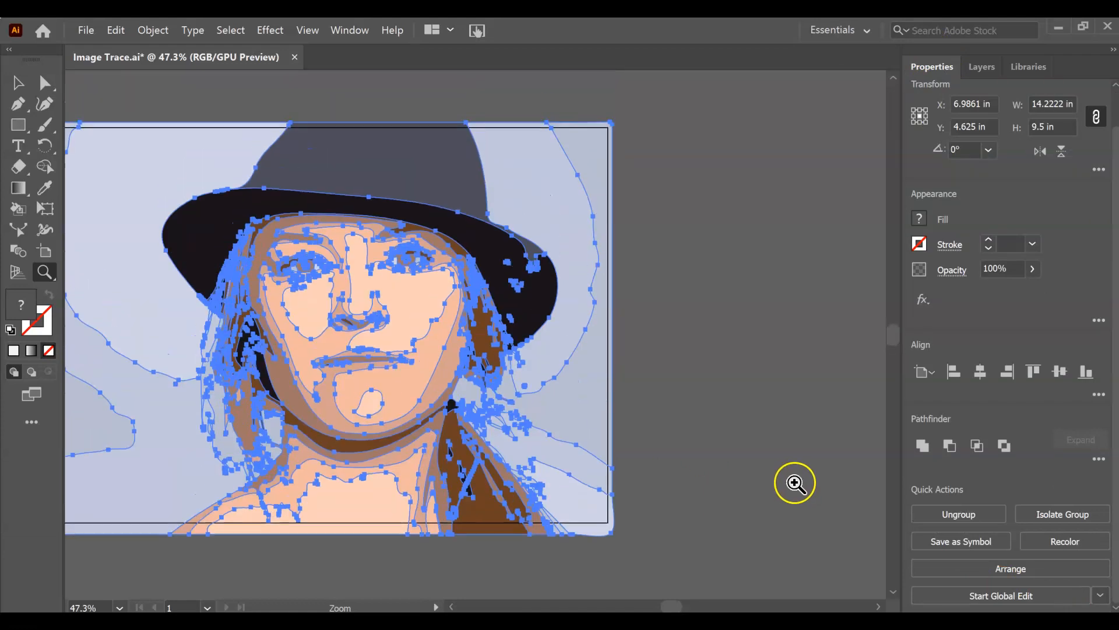
pyautogui.press('ctrl')
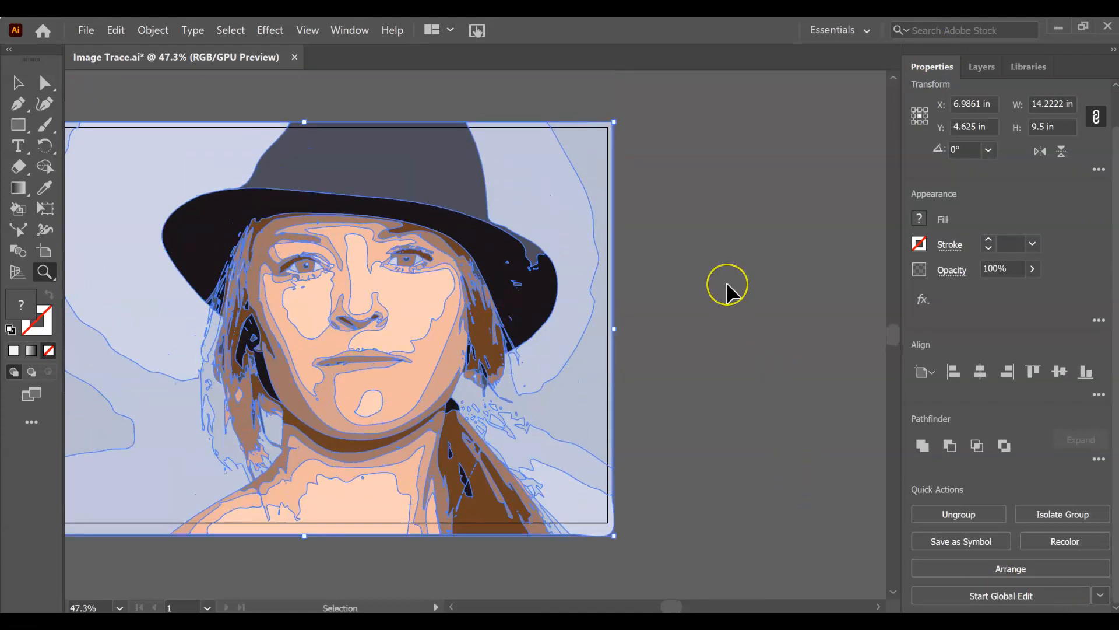
pyautogui.hotkey('ctrl', 'z')
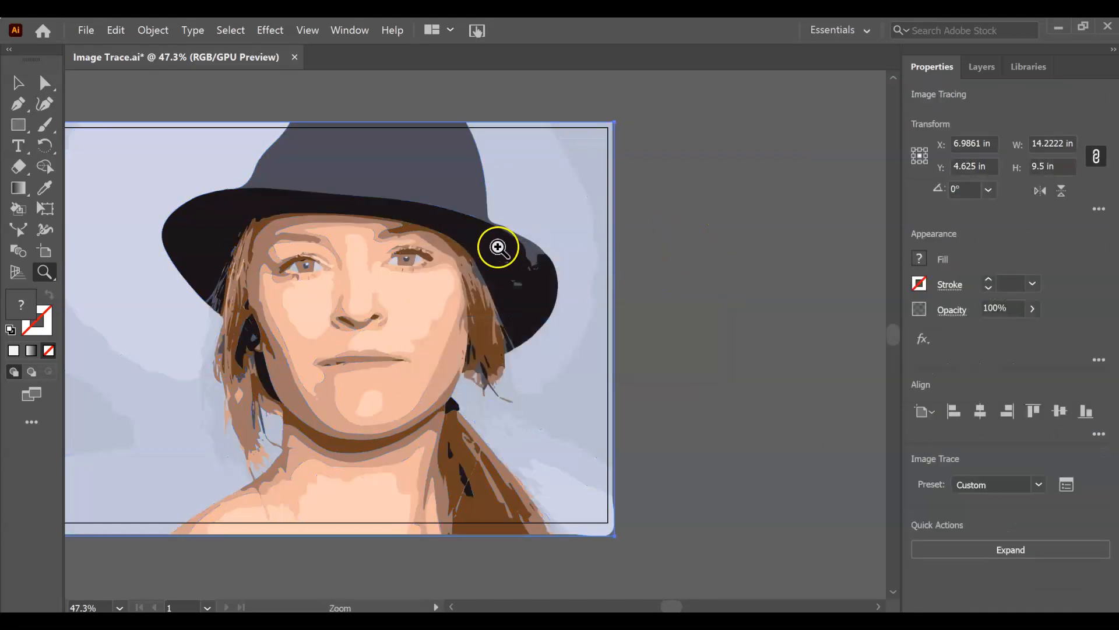
# Expand the portrait tracing again with the Selection tool active and undo that expansion.
pyautogui.click(18, 83)
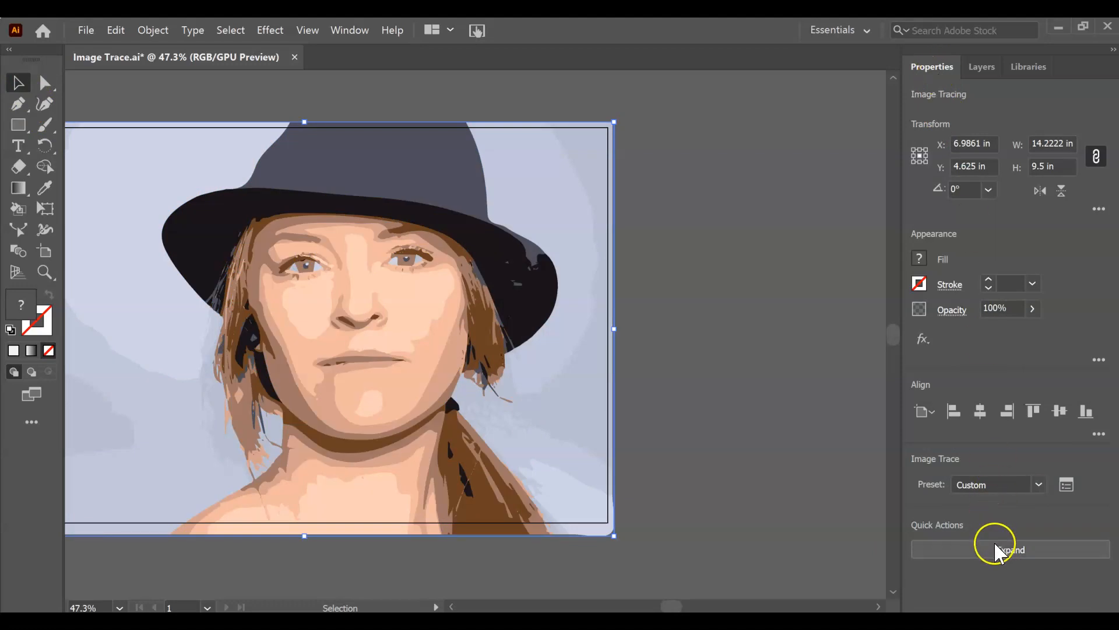
pyautogui.click(978, 547)
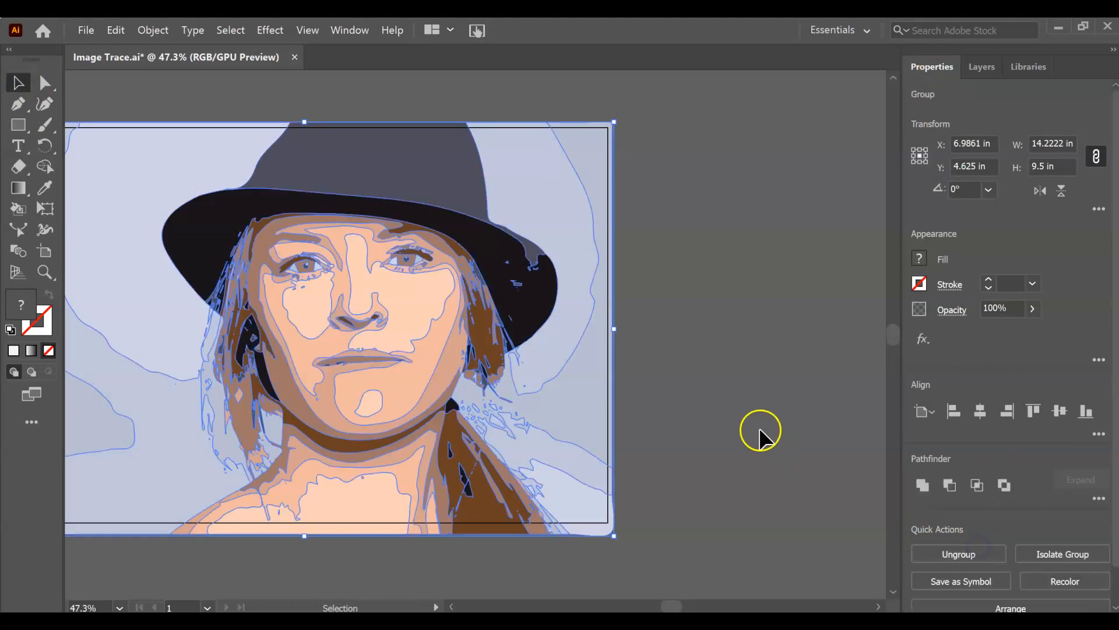
pyautogui.moveTo(752, 357); pyautogui.dragTo(840, 370)
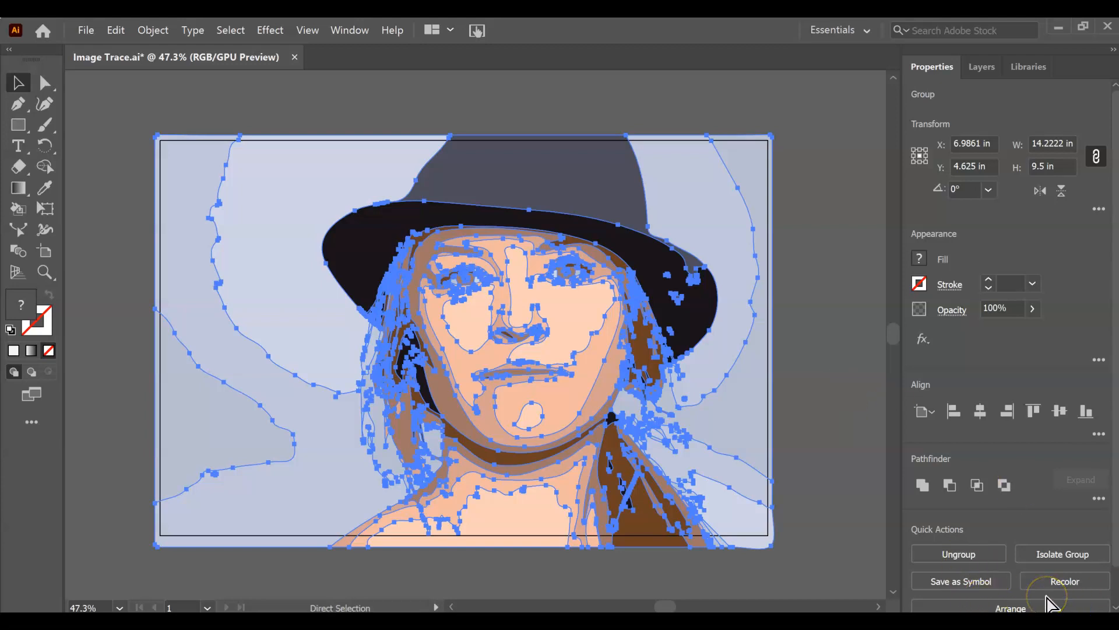
pyautogui.hotkey('ctrl', 'z')
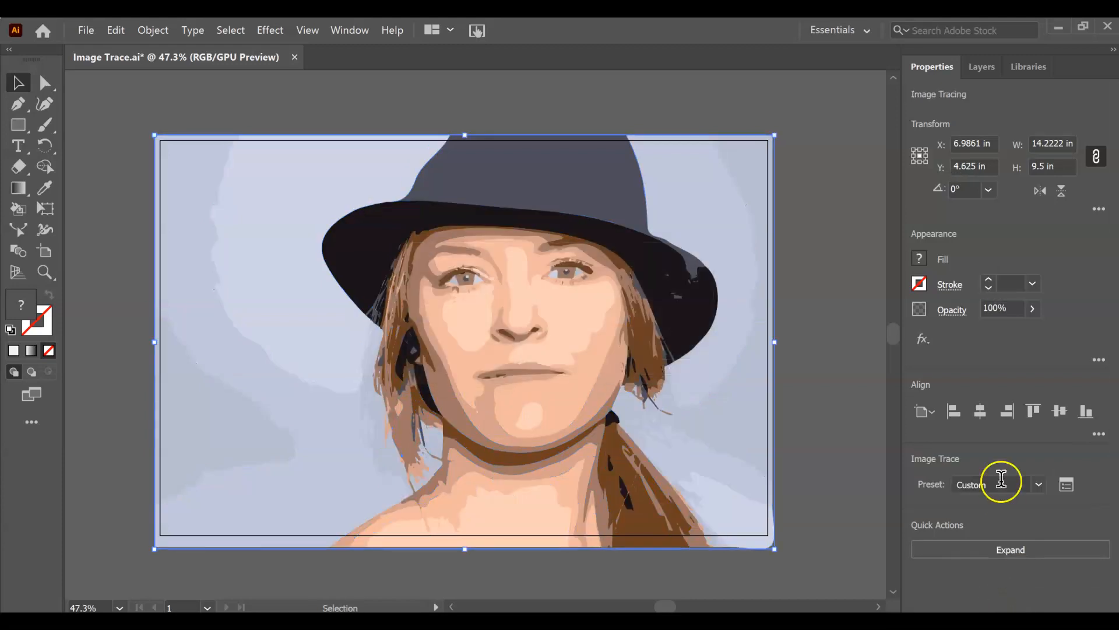
# Expand the portrait tracing through the Expand dialog with Object and Fill both enabled.
pyautogui.click(166, 29)
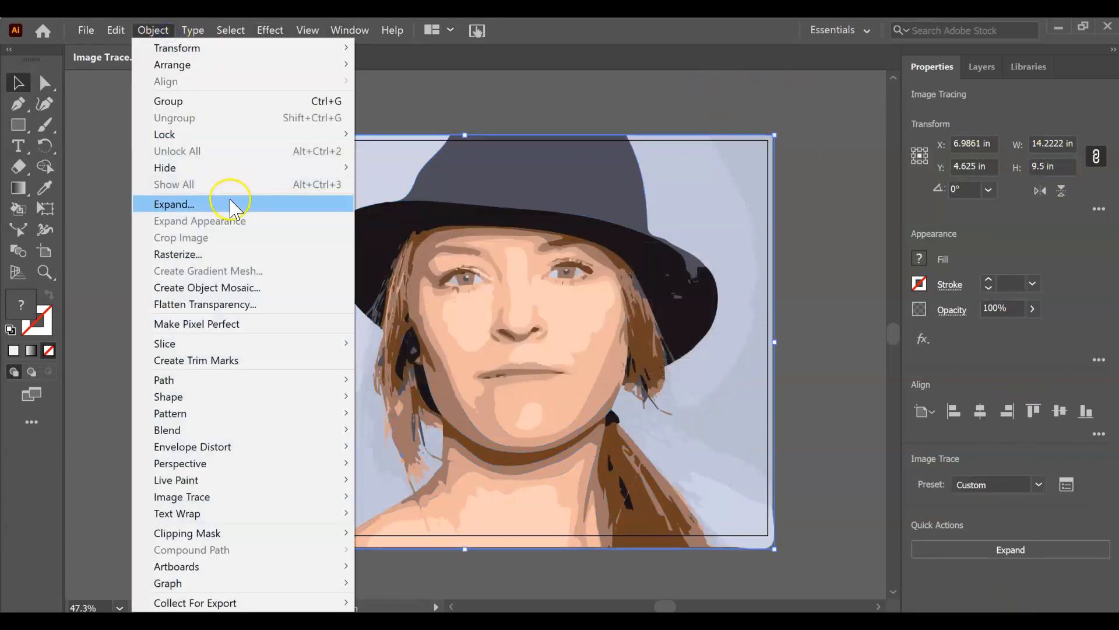
pyautogui.click(232, 203)
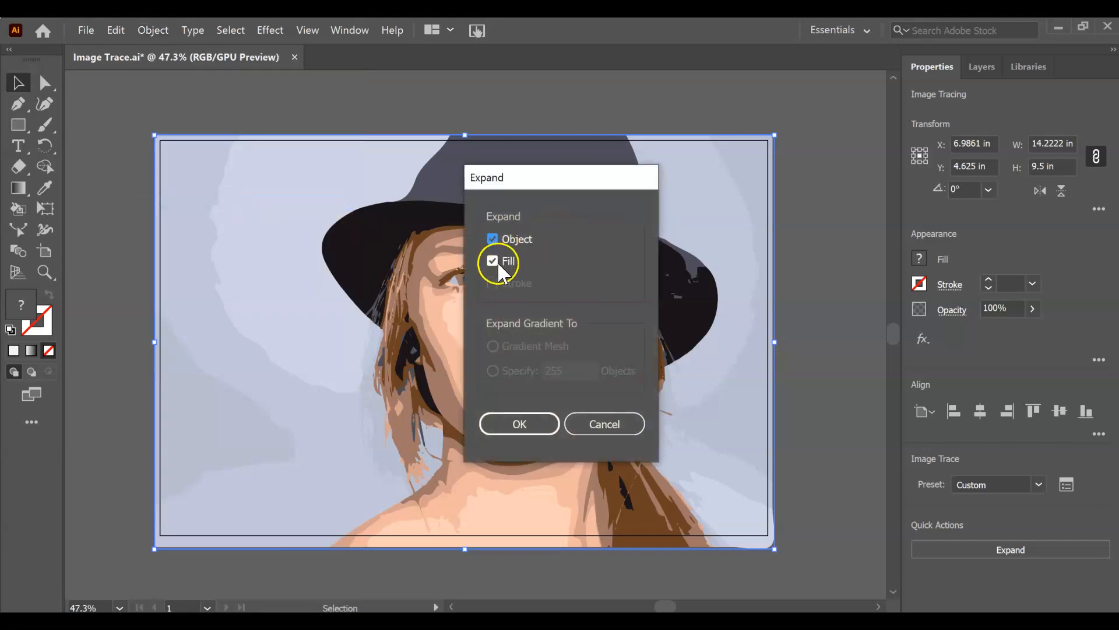
pyautogui.click(520, 422)
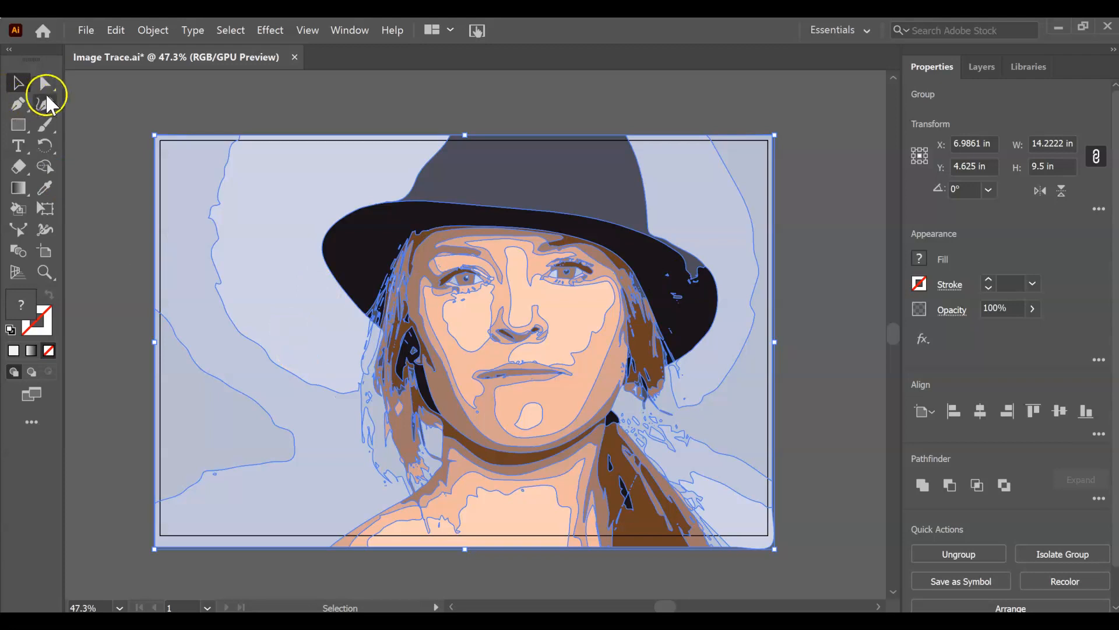
# Select only the hat's crown with the Direct Selection tool and fill it with a dark blue swatch.
pyautogui.click(46, 85)
pyautogui.click(535, 87)
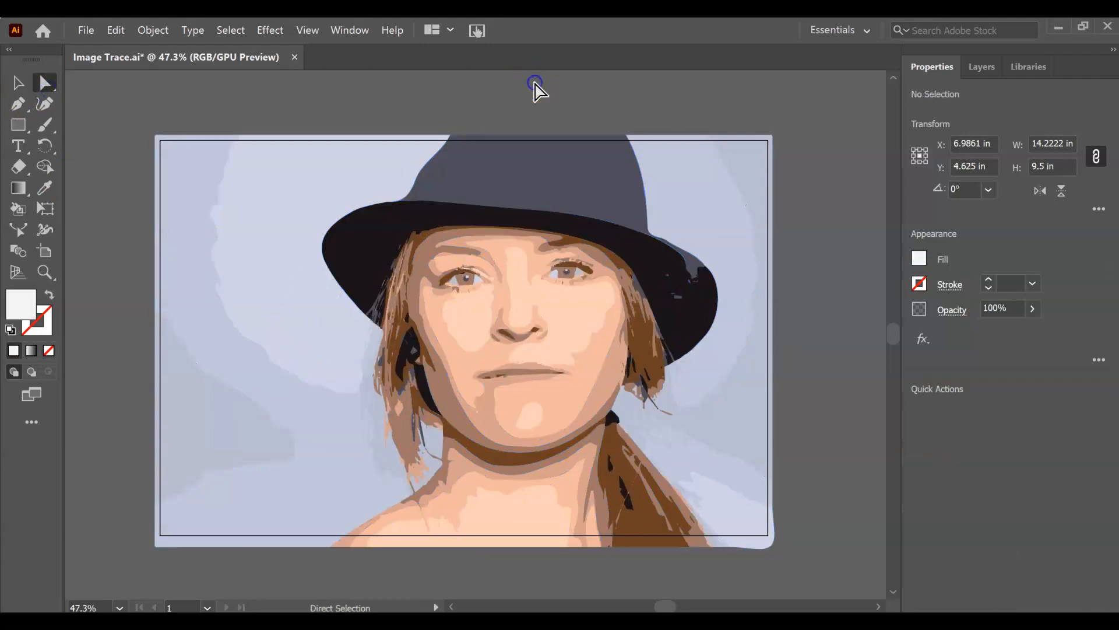
pyautogui.click(575, 188)
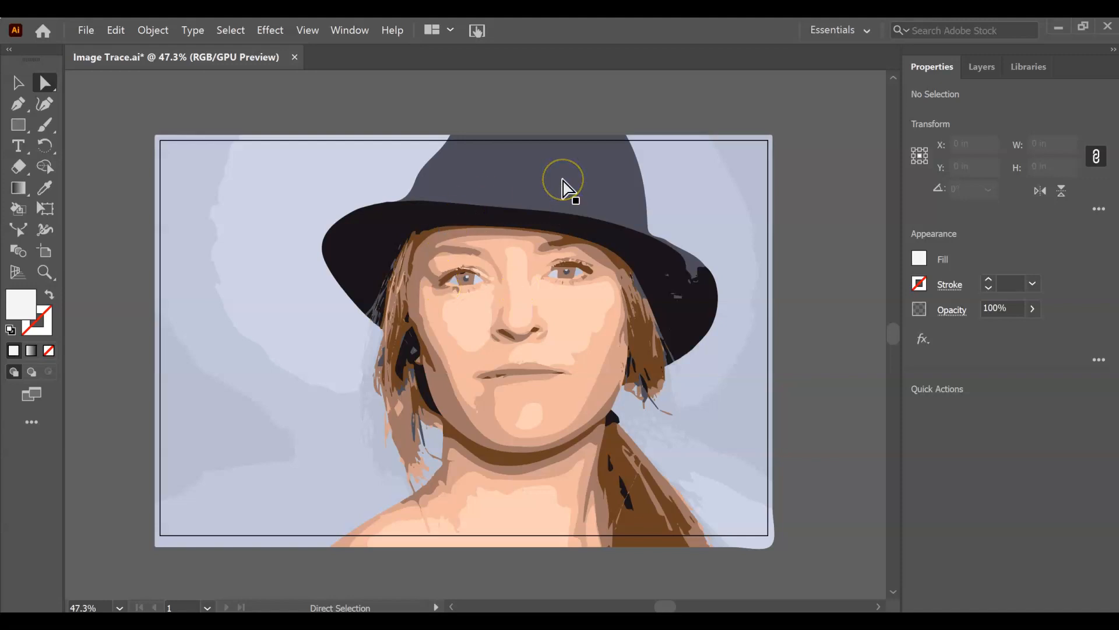
pyautogui.click(517, 172)
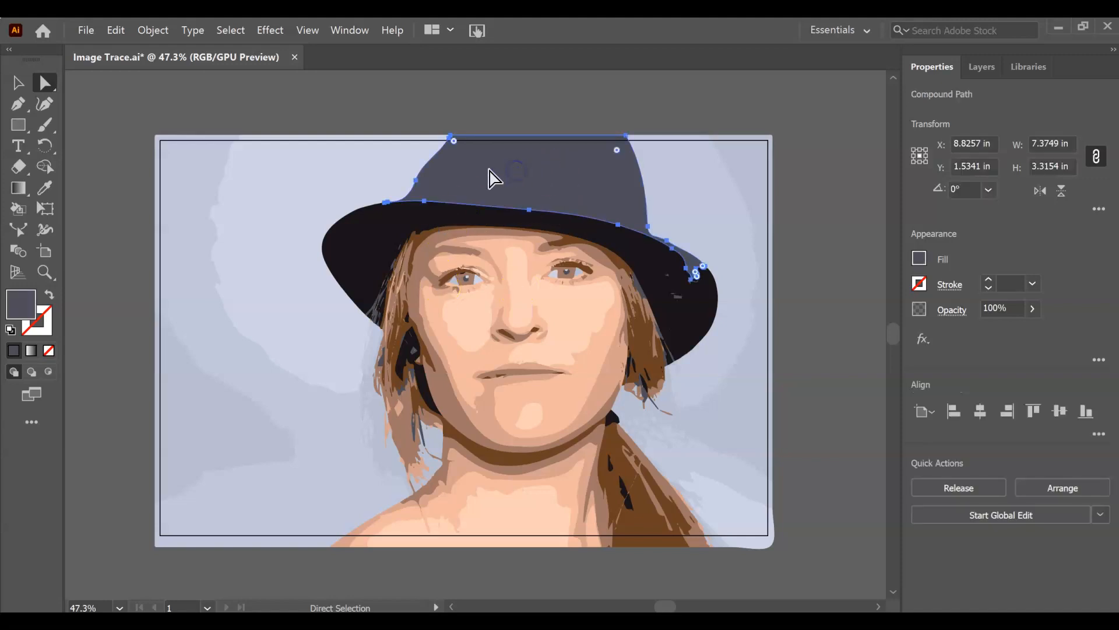
pyautogui.click(919, 258)
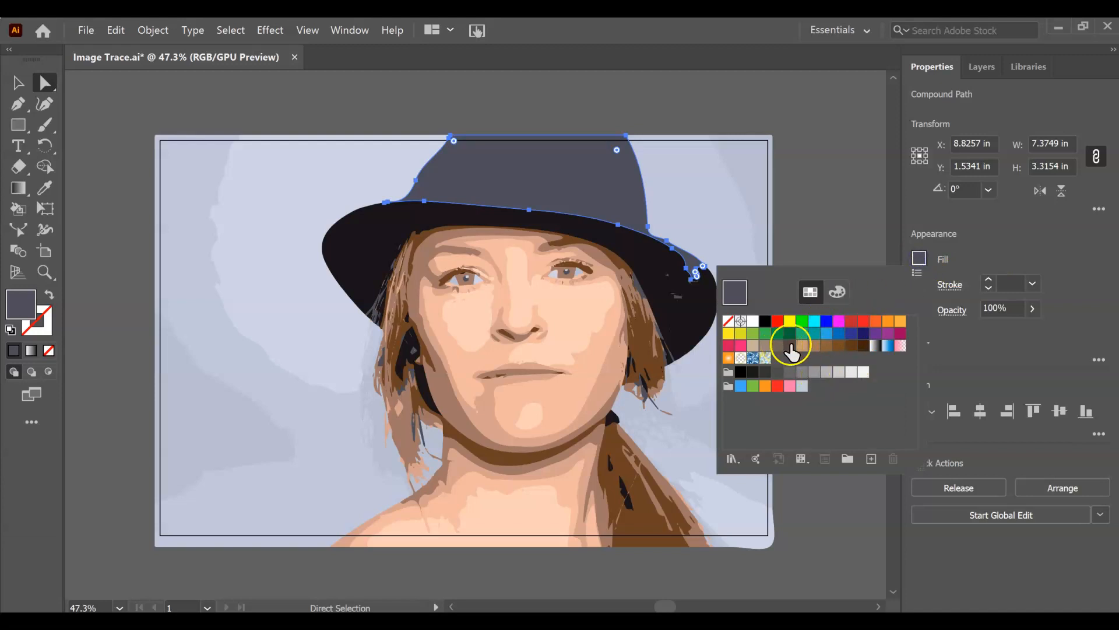
pyautogui.click(864, 335)
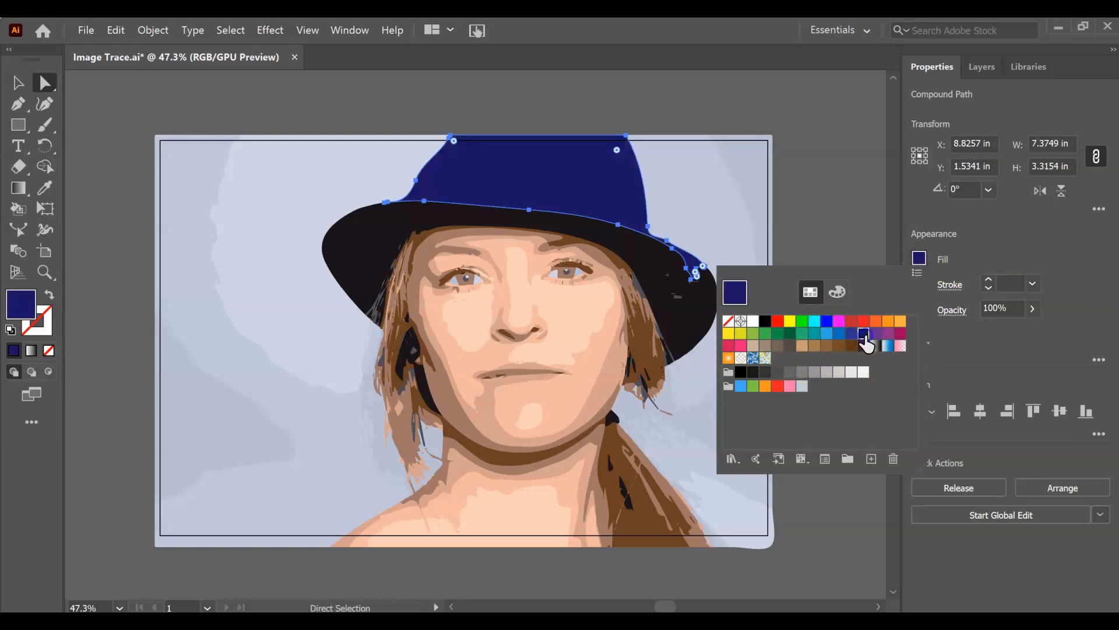
# Switch the crown's fill to CMYK and mix a dusty pink of about C 23, M 53, Y 41 and K 1%.
pyautogui.click(839, 293)
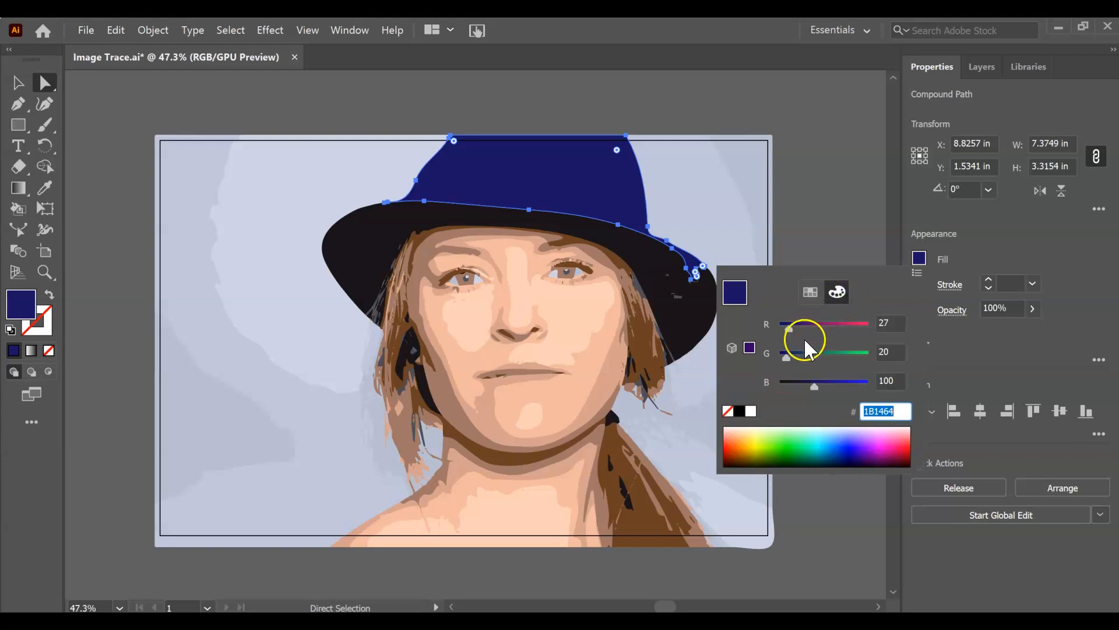
pyautogui.click(916, 273)
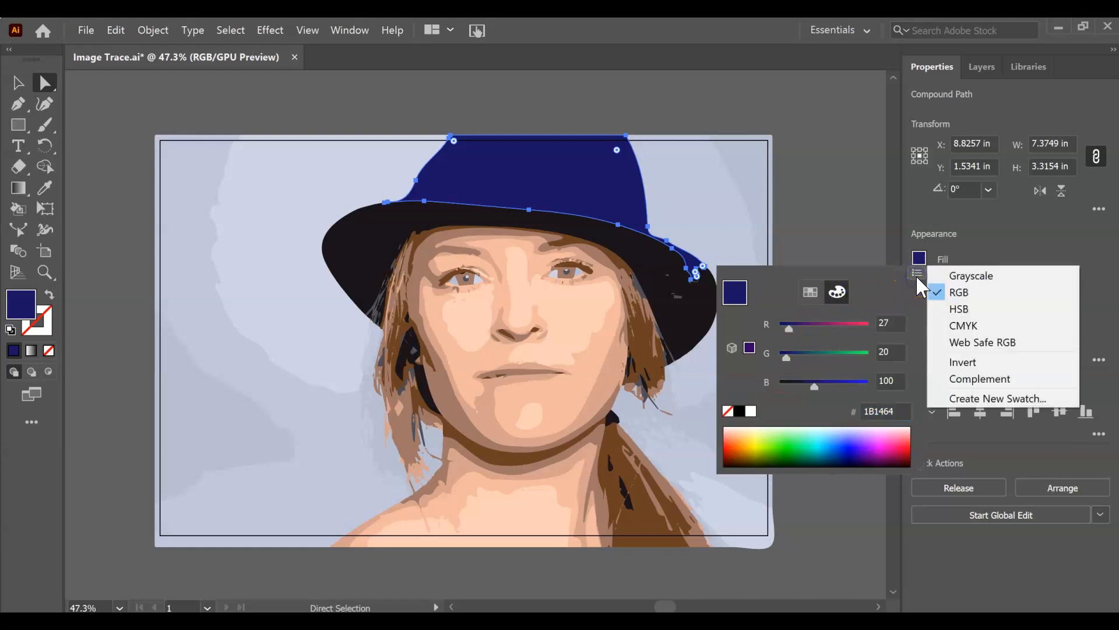
pyautogui.click(973, 330)
pyautogui.moveTo(832, 355); pyautogui.dragTo(774, 330)
pyautogui.click(679, 200)
pyautogui.click(740, 303)
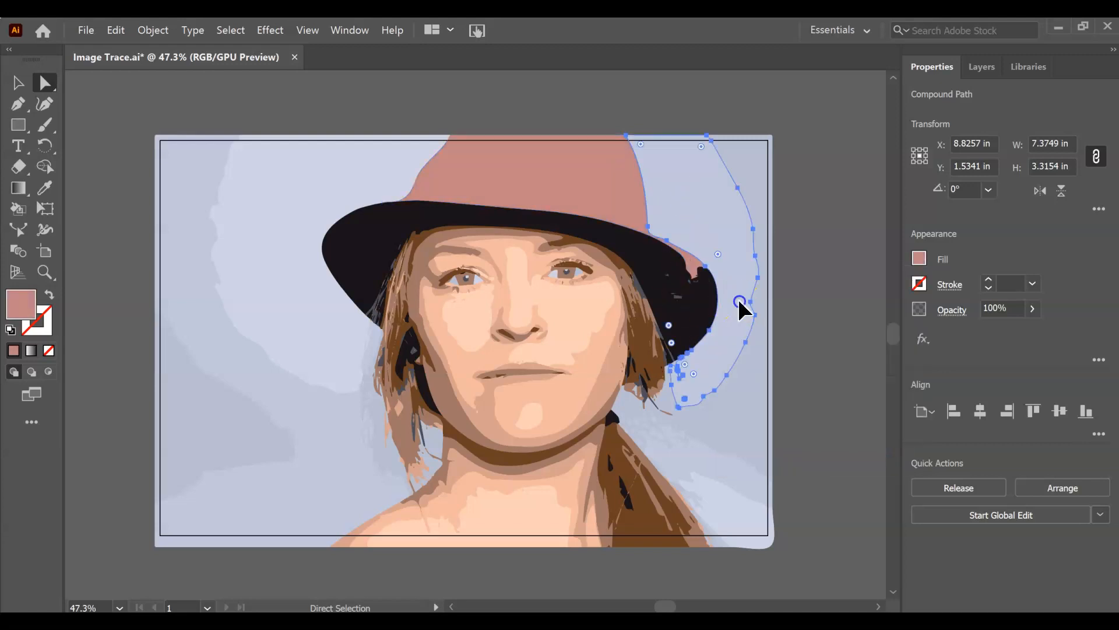
# Sample the crown's pink onto the hat's black brim with the Eyedropper and darken the brim by setting K to 48%.
pyautogui.click(694, 316)
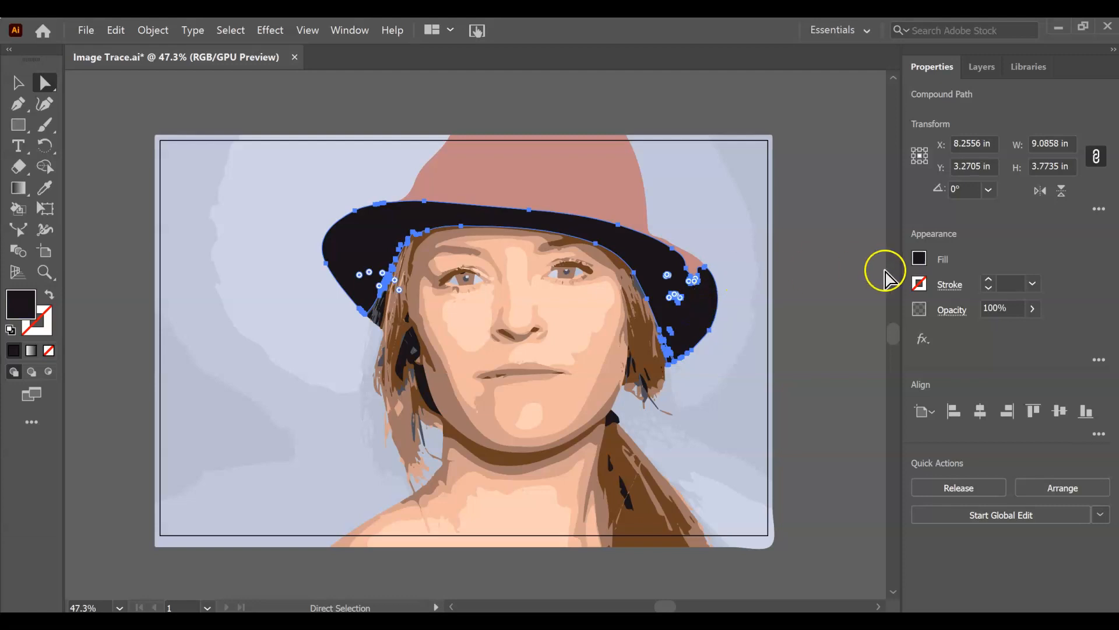
pyautogui.press('i')
pyautogui.click(629, 160)
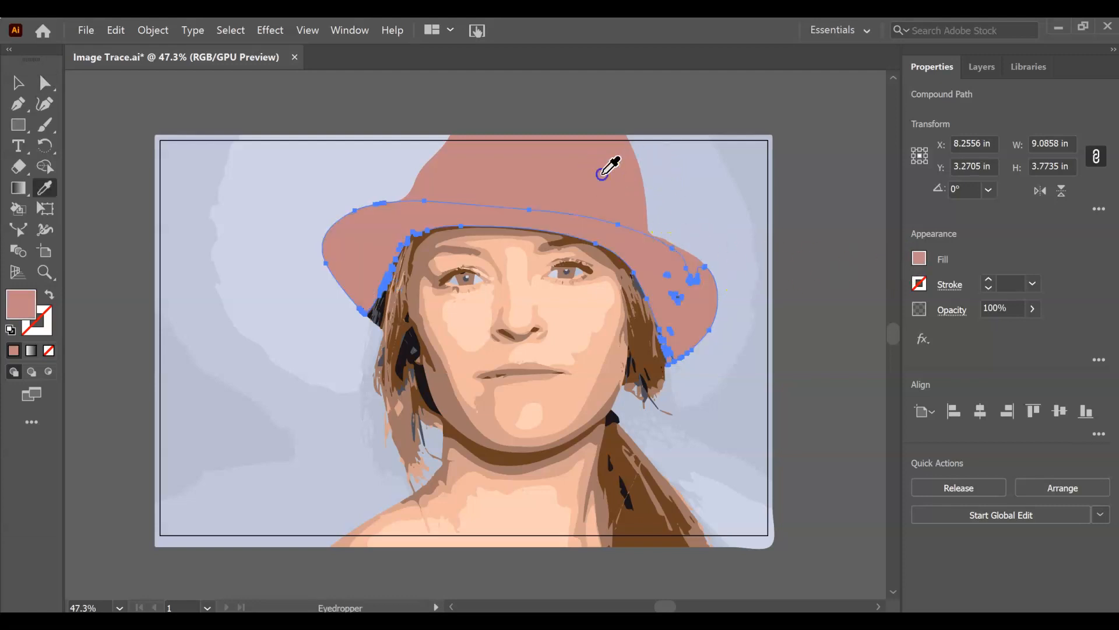
pyautogui.click(919, 258)
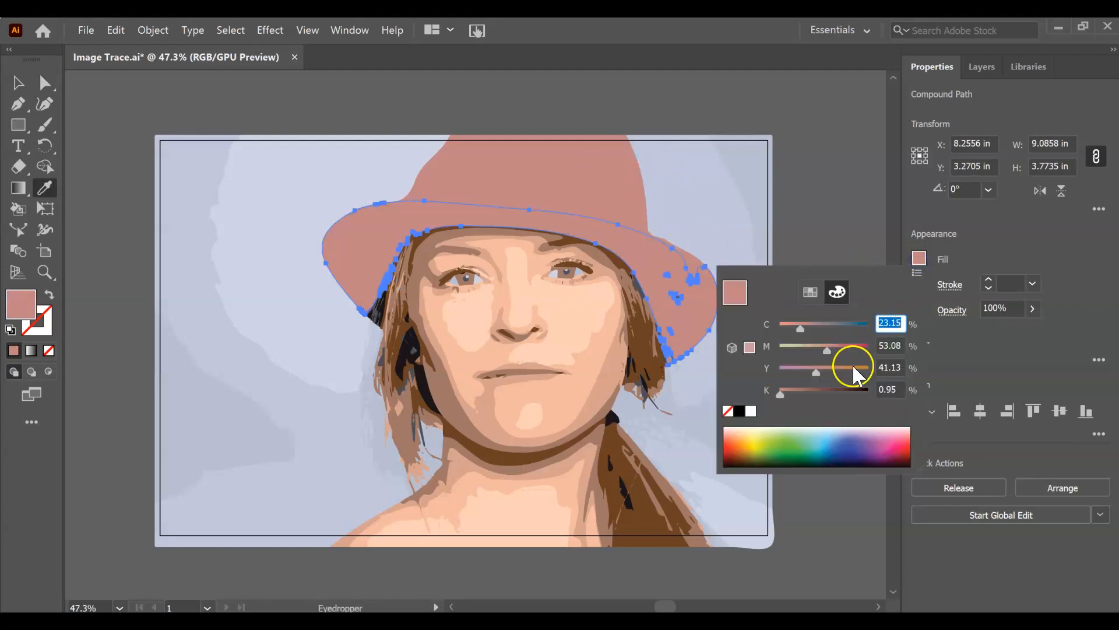
pyautogui.moveTo(805, 389); pyautogui.dragTo(823, 390)
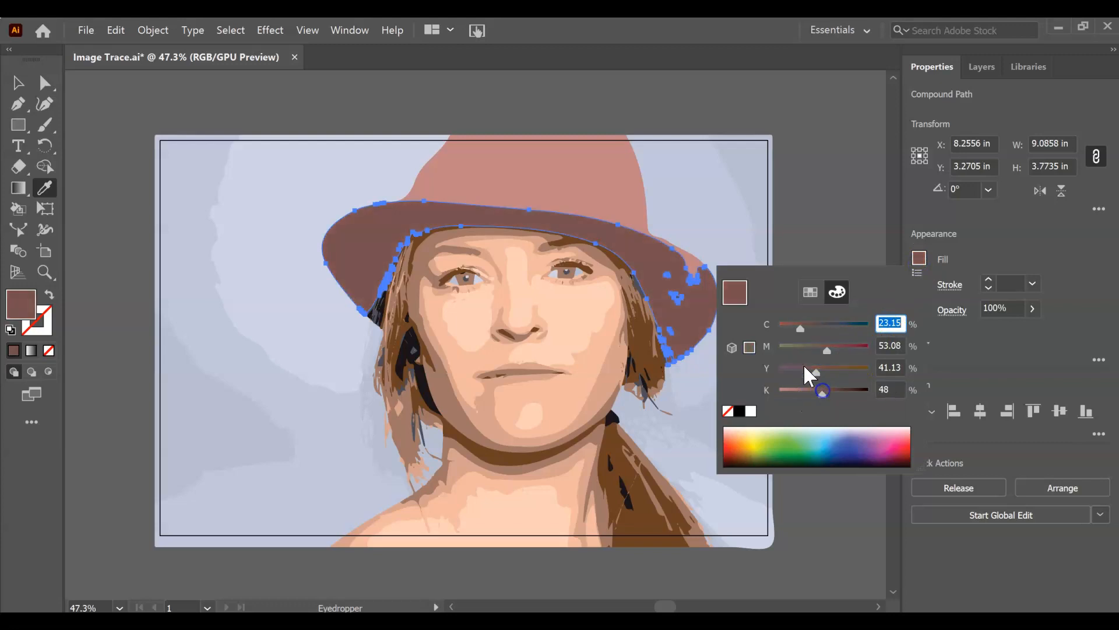
pyautogui.click(17, 83)
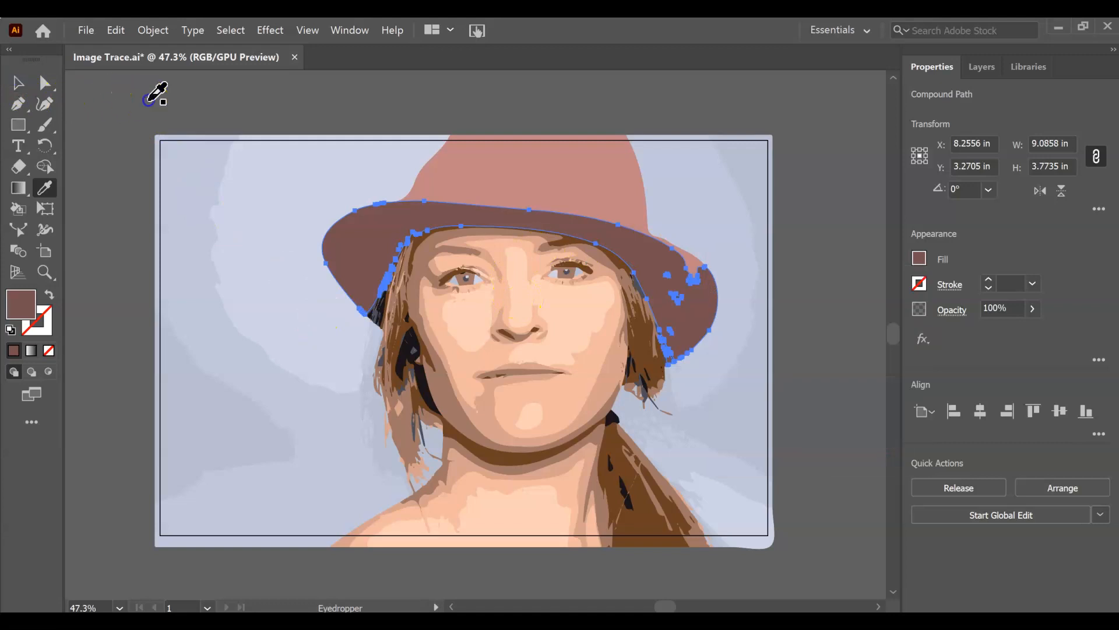
pyautogui.click(45, 82)
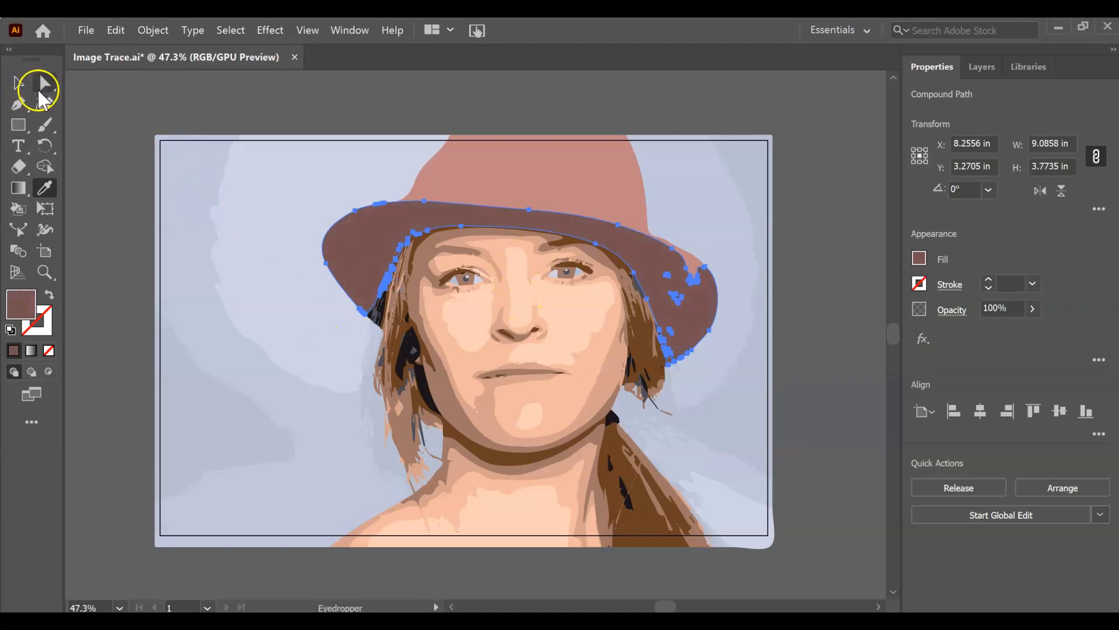
pyautogui.click(182, 99)
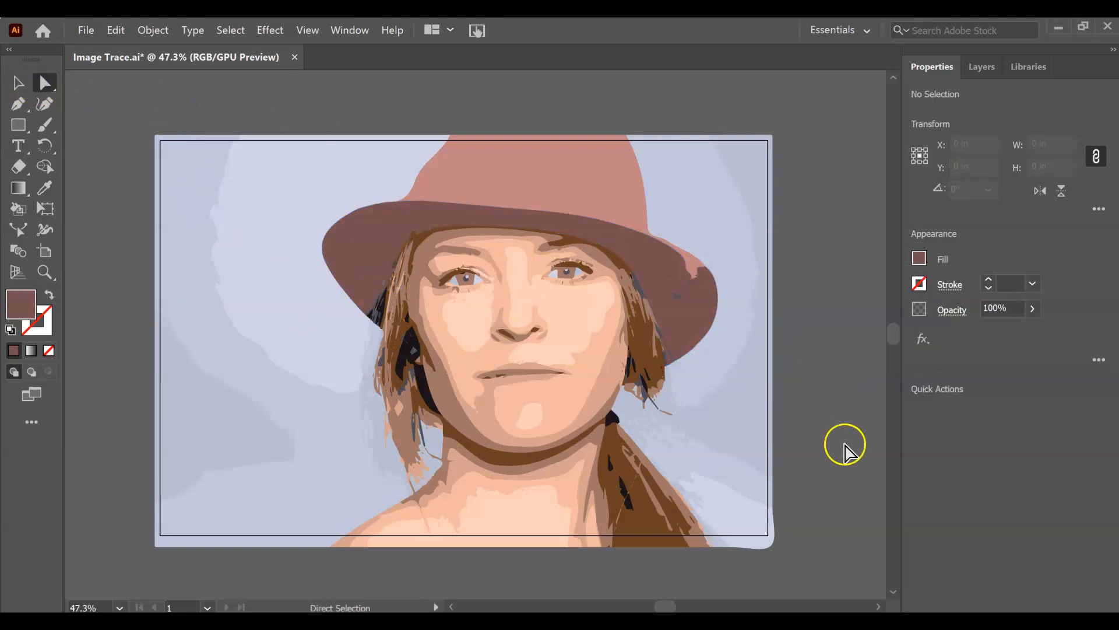
# Select the brown irises of both eyes together and set their fill's cyan to 80% for a teal colour.
pyautogui.hotkey('ctrl', '=')
pyautogui.hotkey('ctrl', '=')
pyautogui.hotkey('ctrl', '=')
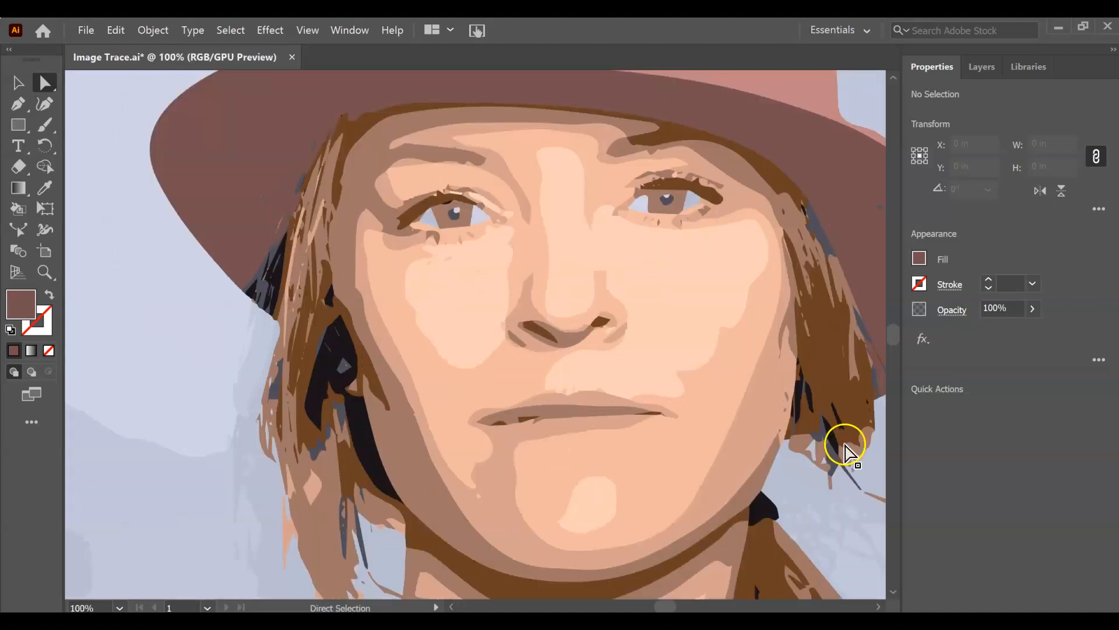
pyautogui.moveTo(777, 300); pyautogui.dragTo(715, 450)
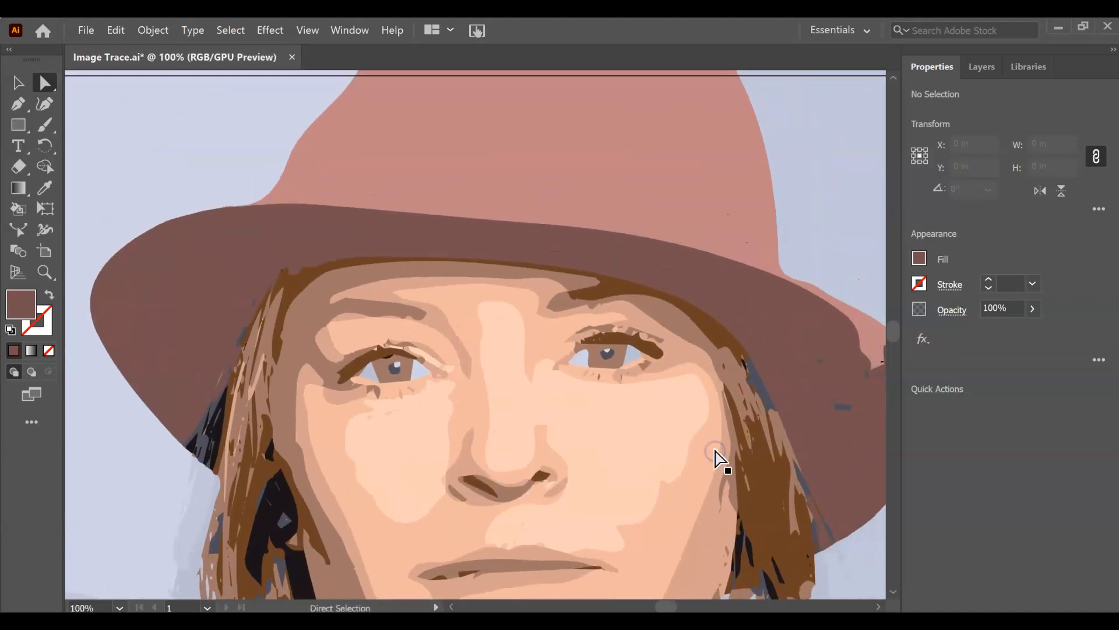
pyautogui.click(619, 354)
pyautogui.click(411, 372)
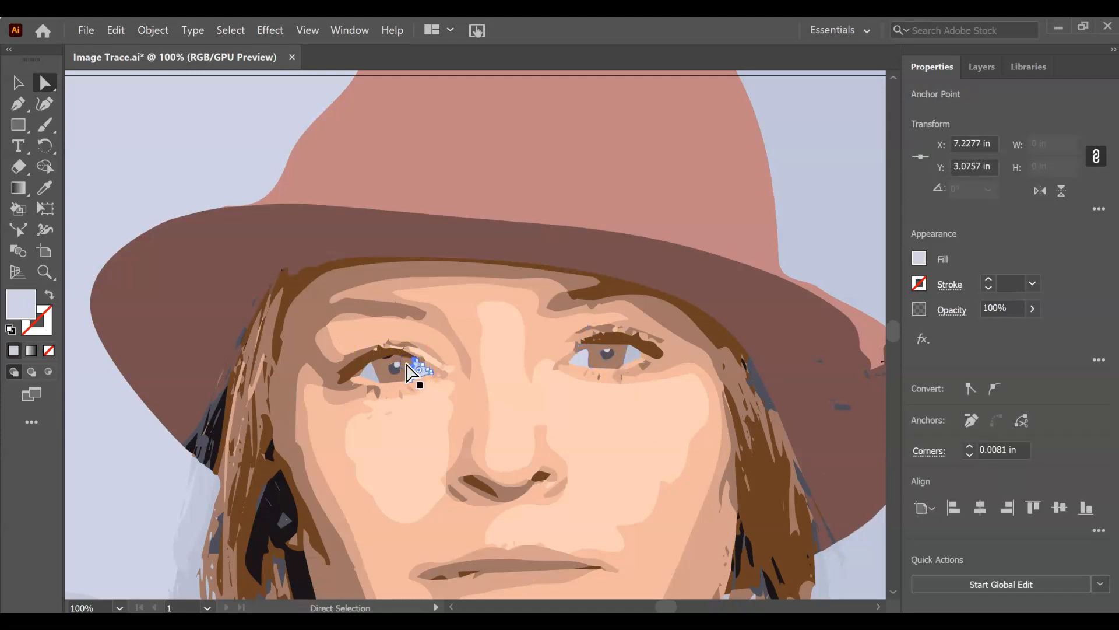
pyautogui.keyDown('shift'); pyautogui.click(621, 354); pyautogui.keyUp('shift')
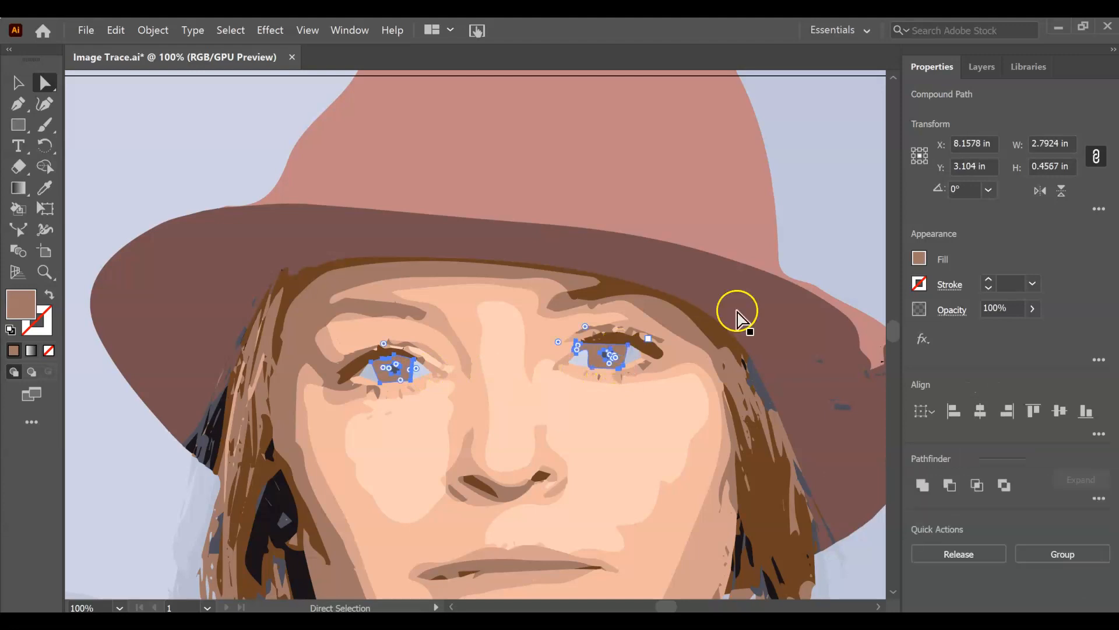
pyautogui.click(923, 257)
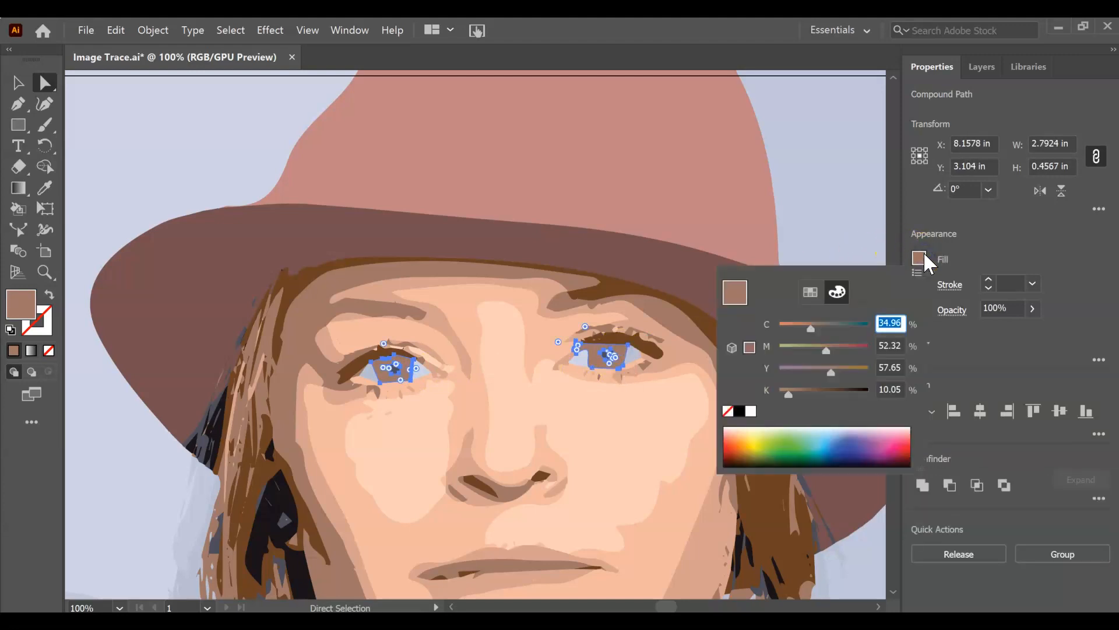
pyautogui.moveTo(812, 325); pyautogui.dragTo(855, 325)
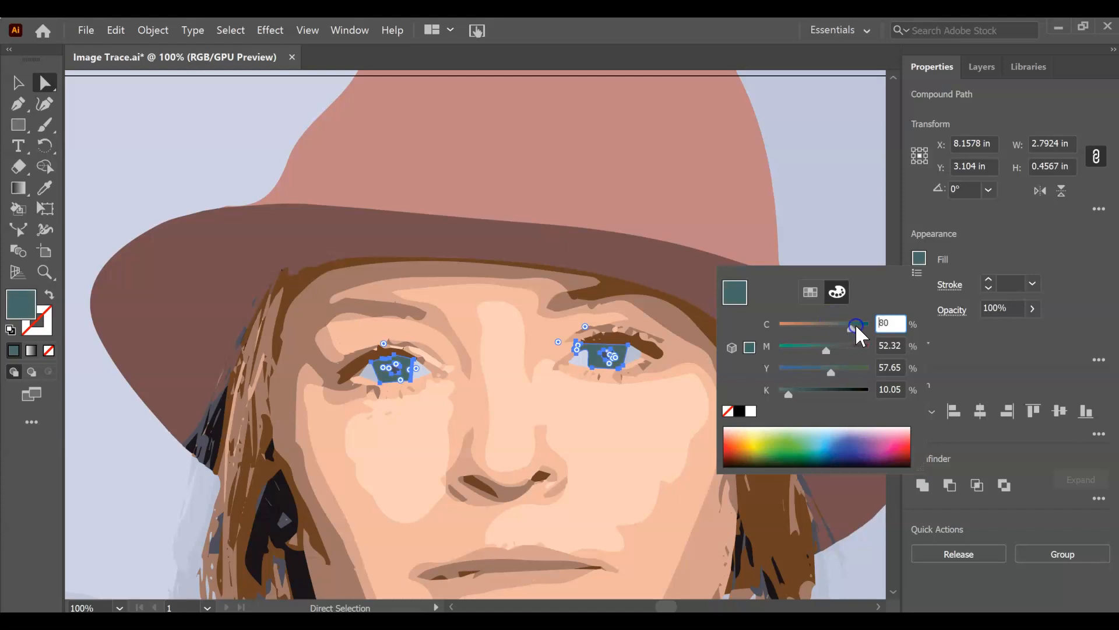
pyautogui.click(847, 197)
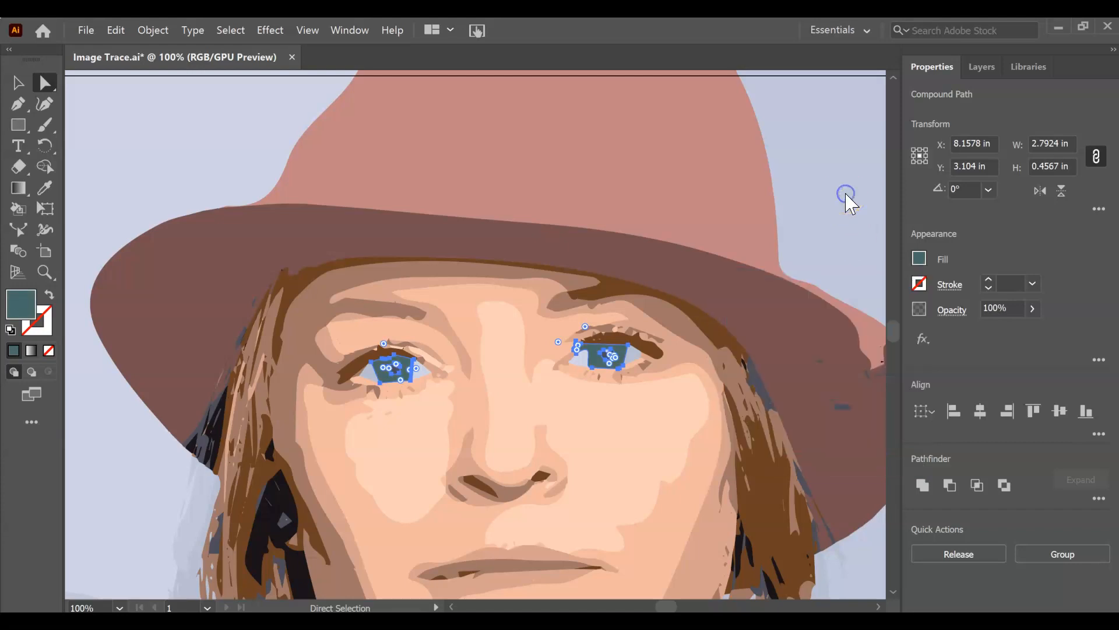
pyautogui.click(843, 259)
# Merge the small black sliver under the upper eyelid into the iris of the portrait's left-hand eye with the Shape Builder tool.
pyautogui.hotkey('ctrl', '-')
pyautogui.hotkey('ctrl', '-')
pyautogui.hotkey('ctrl', '-')
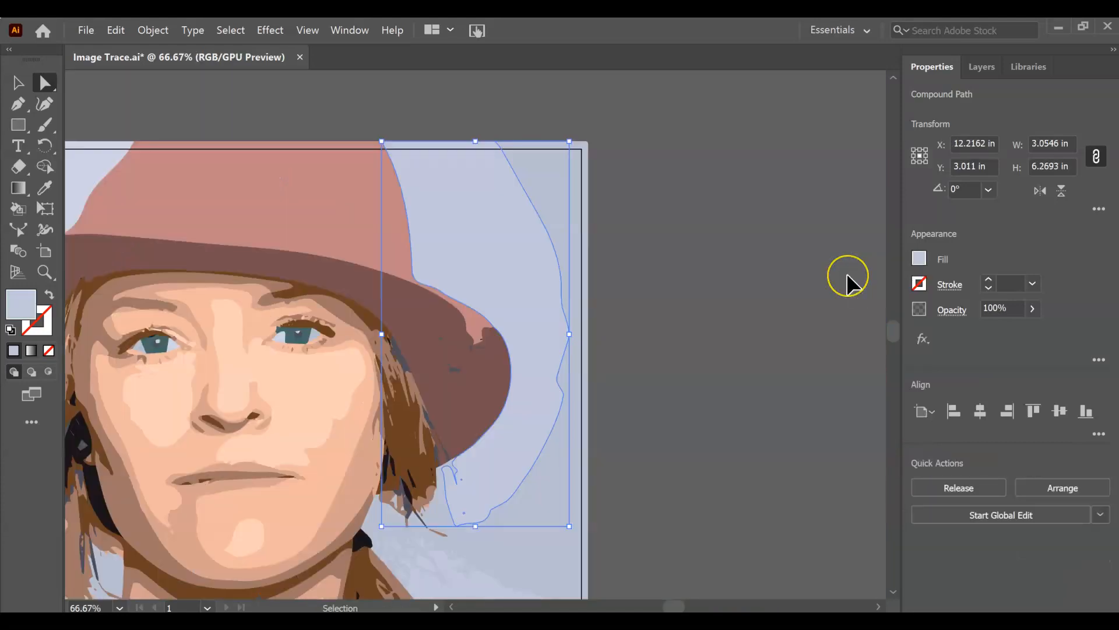
pyautogui.press('space')
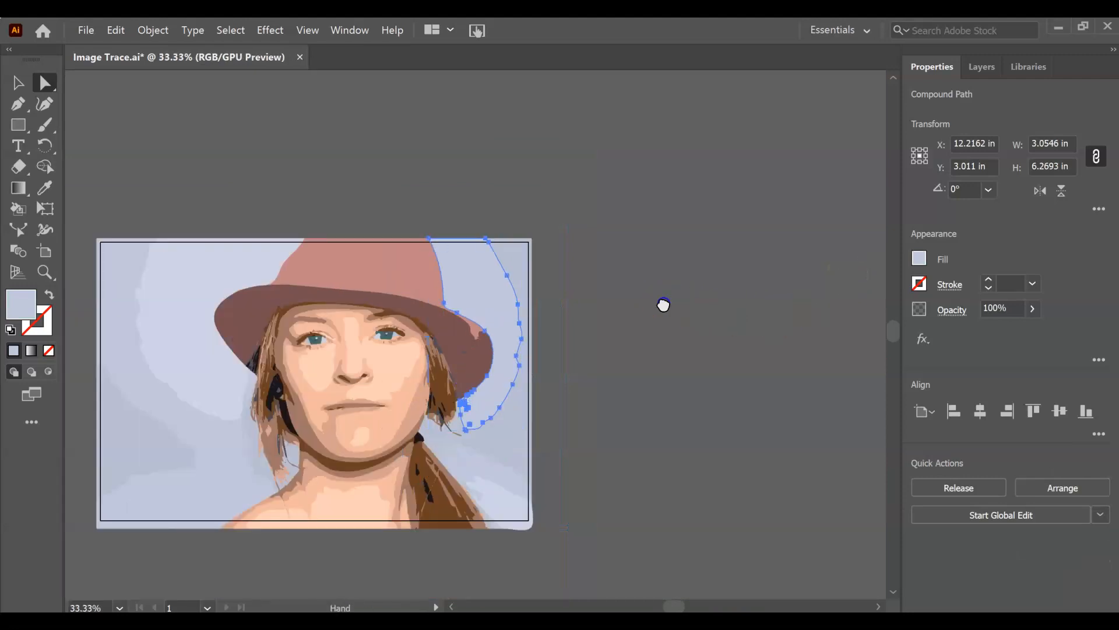
pyautogui.moveTo(663, 304); pyautogui.dragTo(776, 284)
pyautogui.hotkey('ctrl', '+')
pyautogui.hotkey('ctrl', '+')
pyautogui.hotkey('ctrl', '+')
pyautogui.hotkey('ctrl', '+')
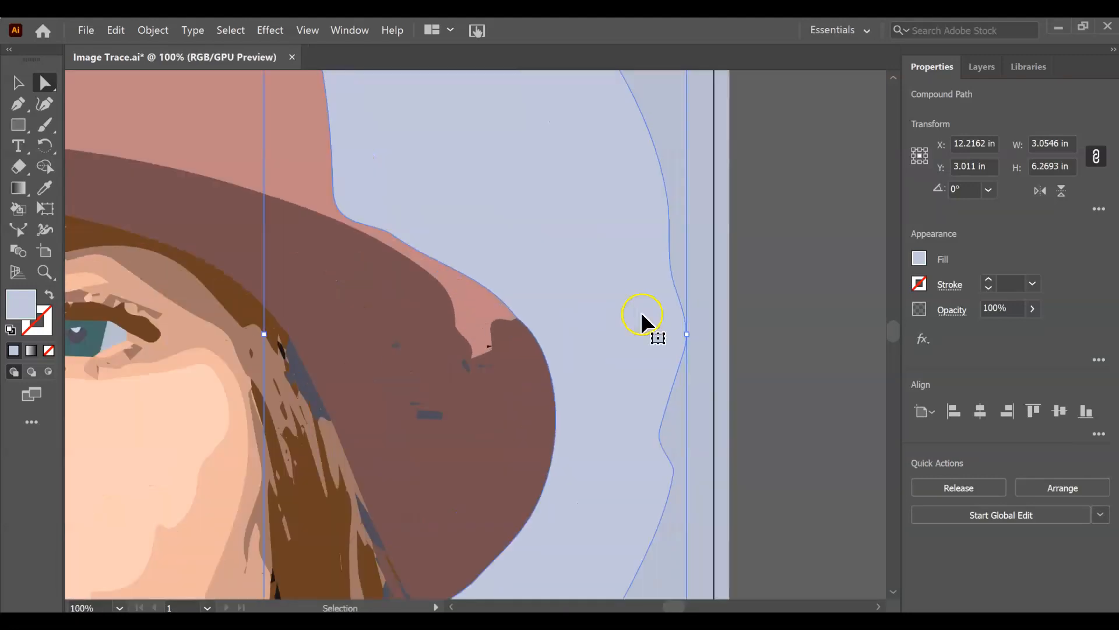
pyautogui.press('space')
pyautogui.moveTo(224, 338); pyautogui.dragTo(517, 284)
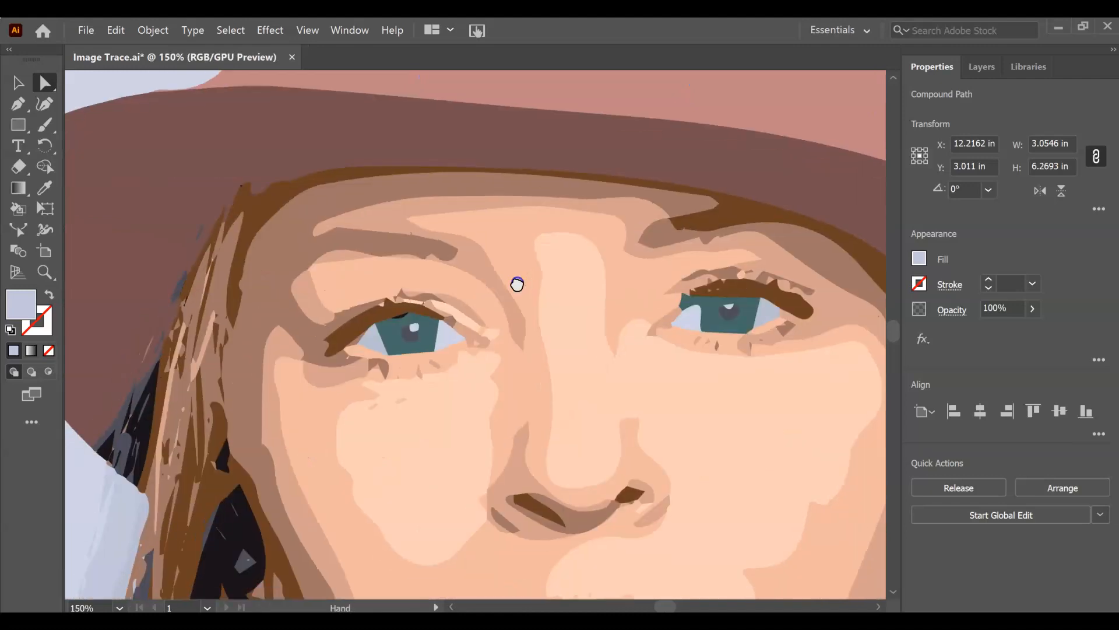
pyautogui.hotkey('ctrl', '+')
pyautogui.press('space')
pyautogui.moveTo(213, 322); pyautogui.dragTo(830, 246)
pyautogui.click(547, 321)
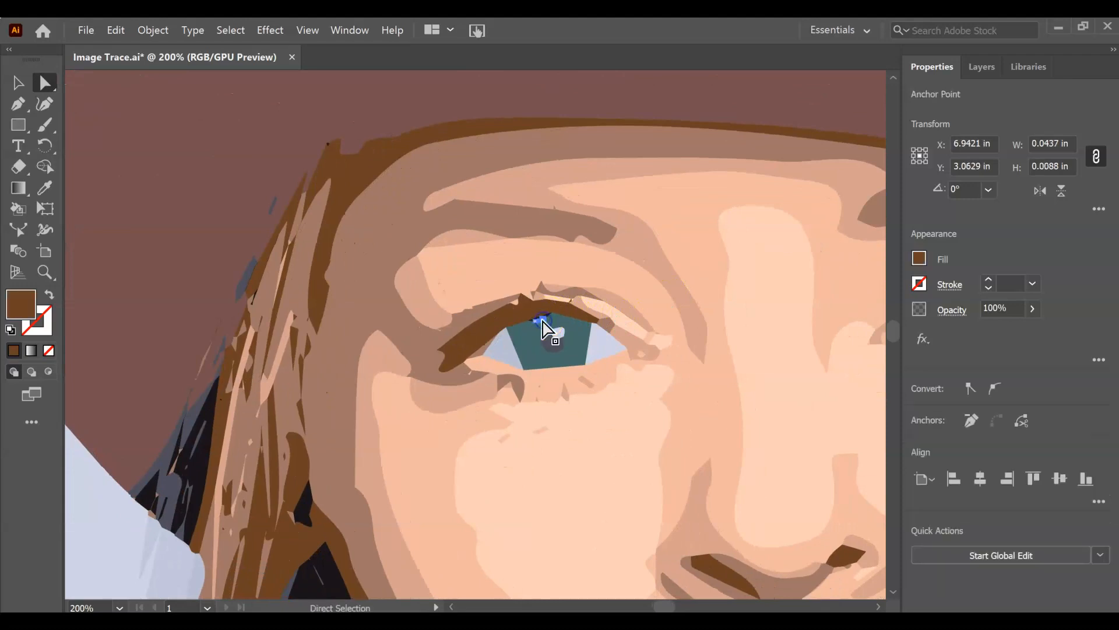
pyautogui.scroll(2, 617, 305)
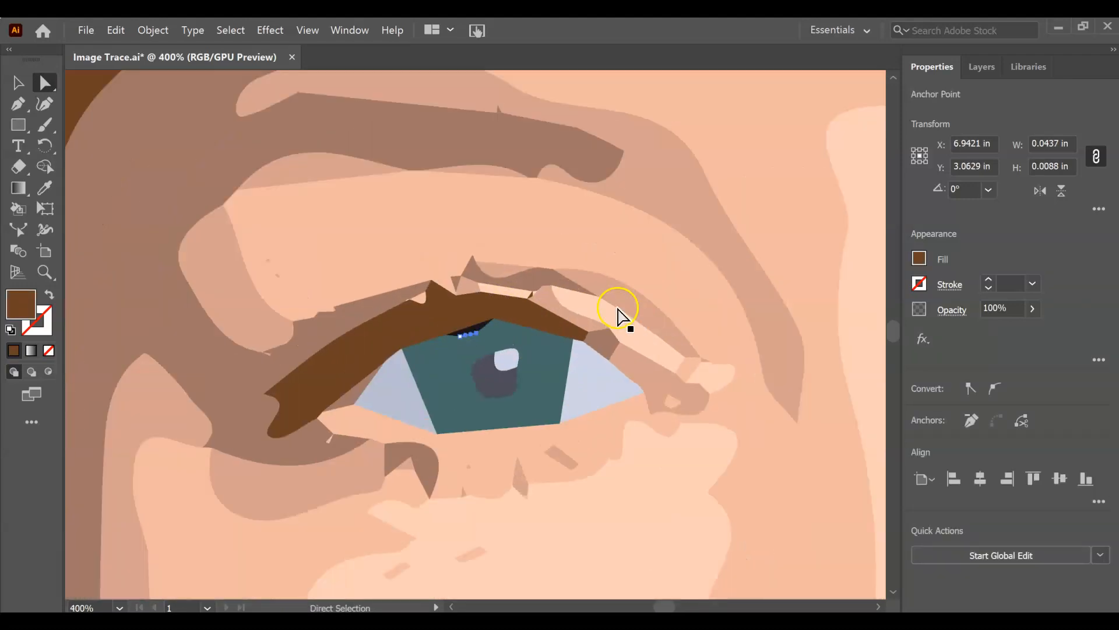
pyautogui.click(472, 332)
pyautogui.keyDown('shift'); pyautogui.click(493, 339); pyautogui.keyUp('shift')
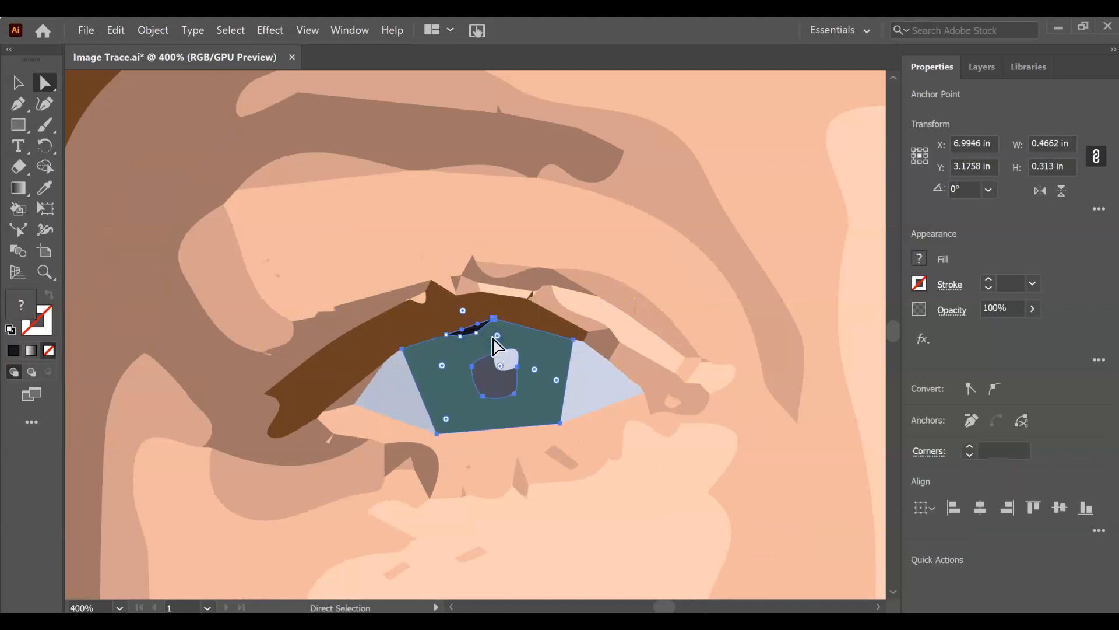
pyautogui.click(49, 165)
pyautogui.moveTo(485, 338); pyautogui.dragTo(477, 324)
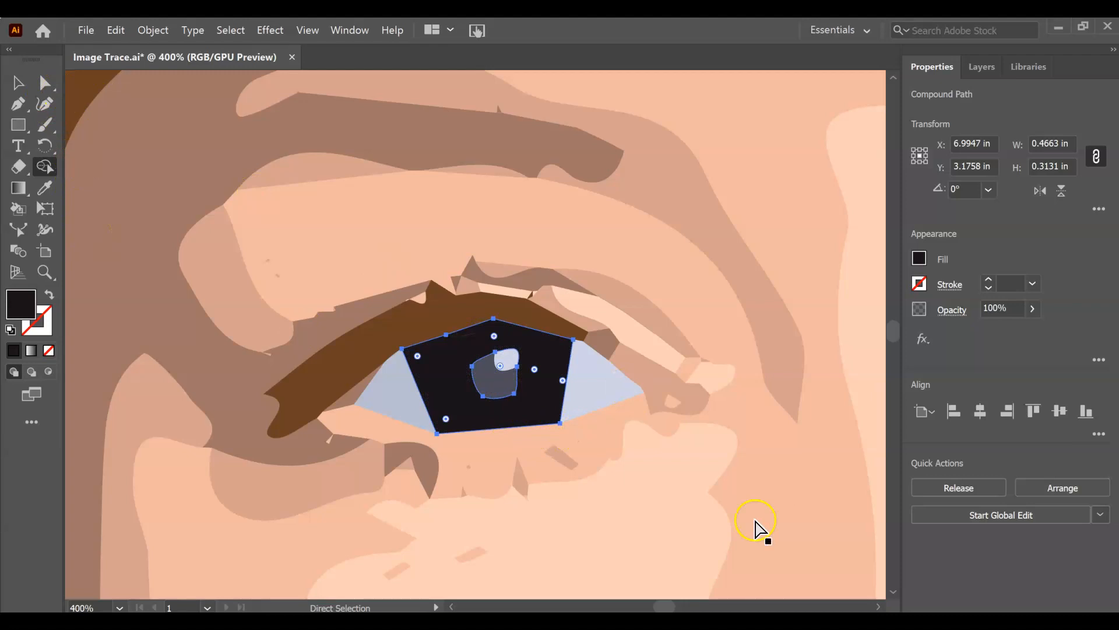
# Recolour the merged iris by sampling the other iris's teal with the Eyedropper, and deselect the portrait artwork.
pyautogui.hotkey('ctrl', '-')
pyautogui.hotkey('ctrl', '-')
pyautogui.hotkey('ctrl', '-')
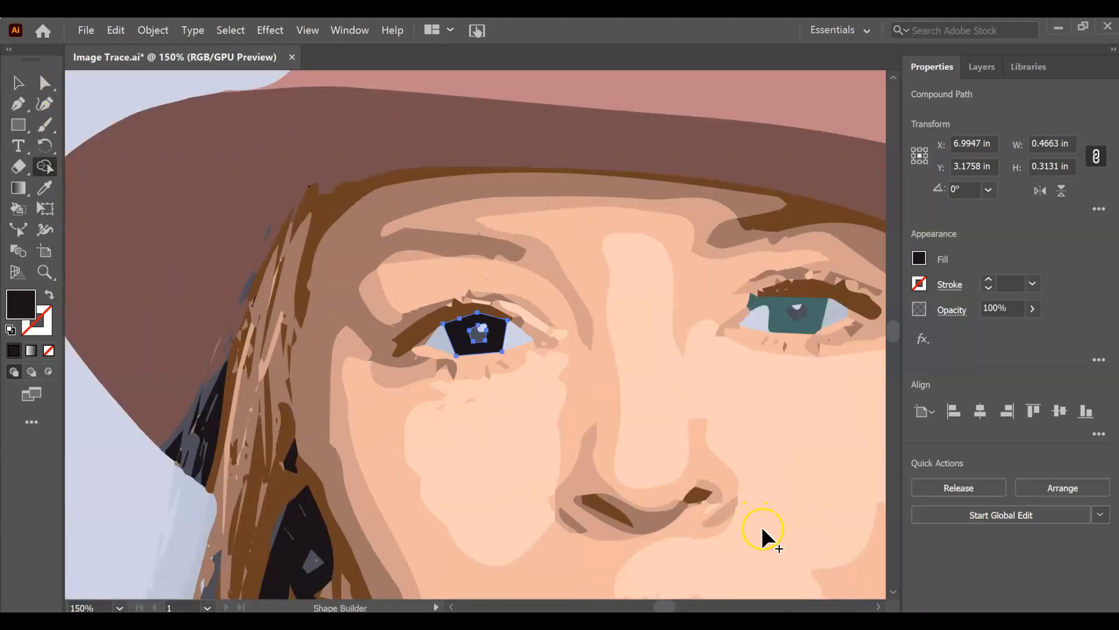
pyautogui.press('i')
pyautogui.click(803, 315)
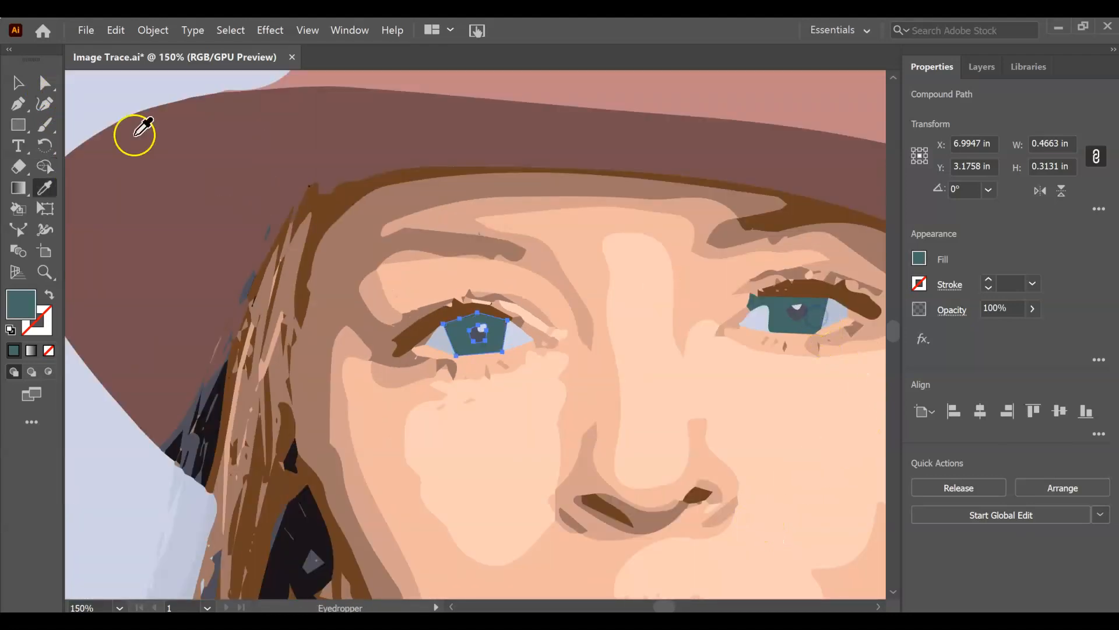
pyautogui.click(18, 82)
pyautogui.click(85, 88)
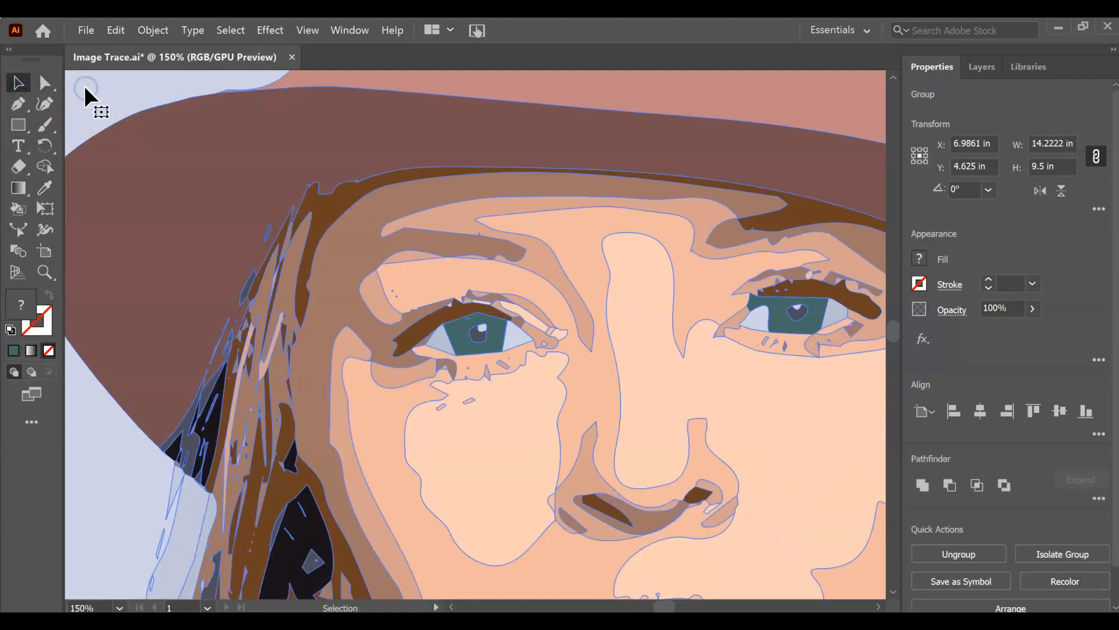
pyautogui.hotkey('ctrl', '-')
pyautogui.hotkey('ctrl', '-')
pyautogui.hotkey('ctrl', '-')
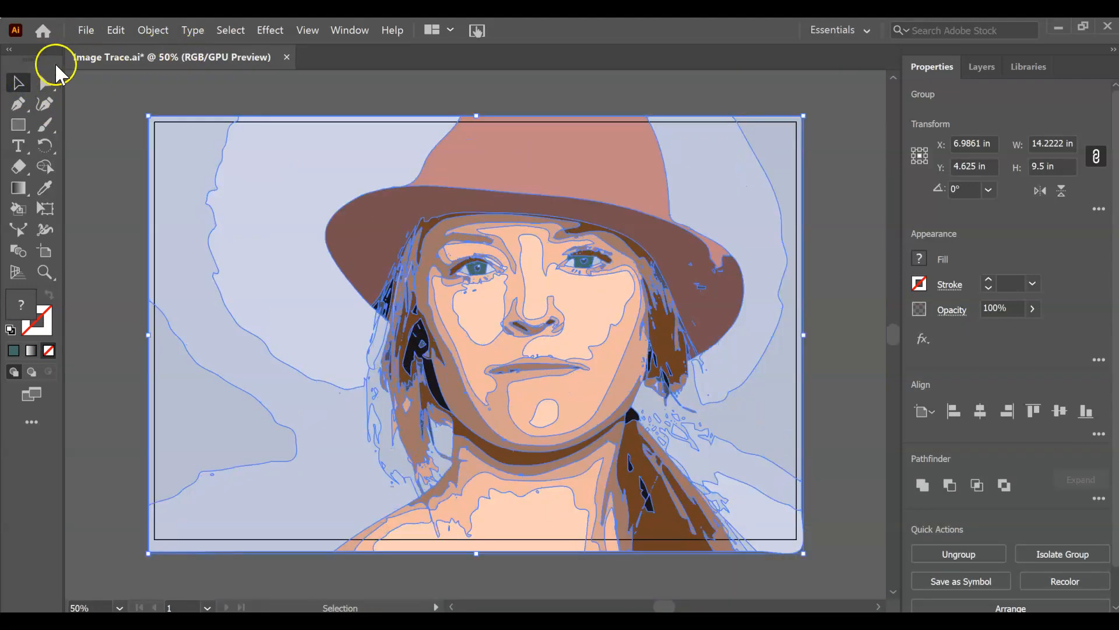
pyautogui.click(44, 82)
pyautogui.click(141, 89)
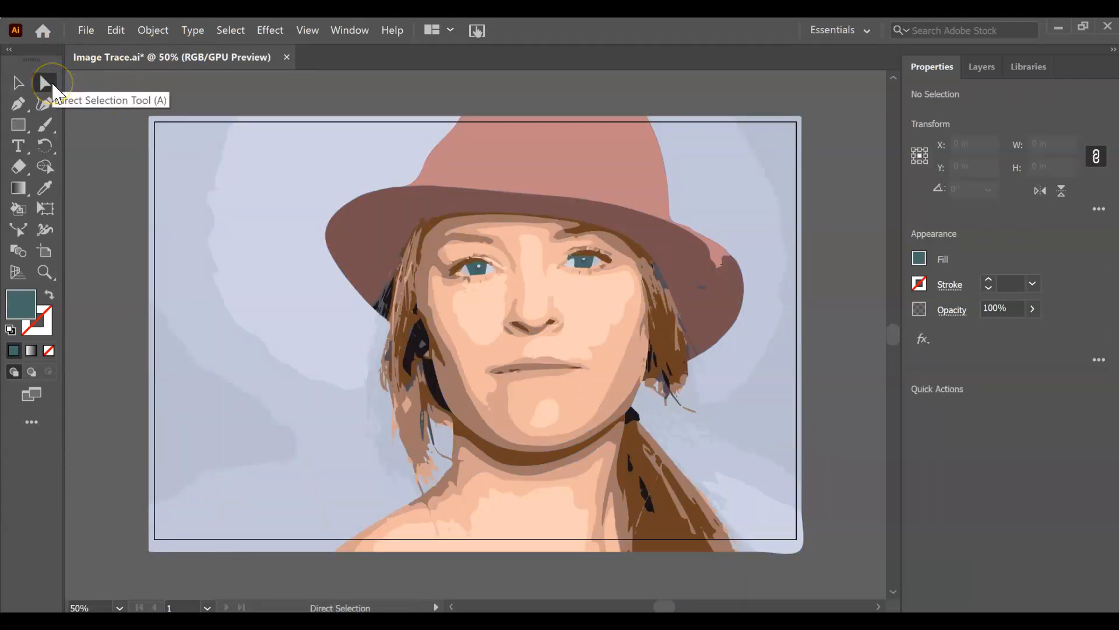
# Delete the pale blue background shapes on the left-hand side of the portrait.
pyautogui.moveTo(129, 93); pyautogui.dragTo(274, 587)
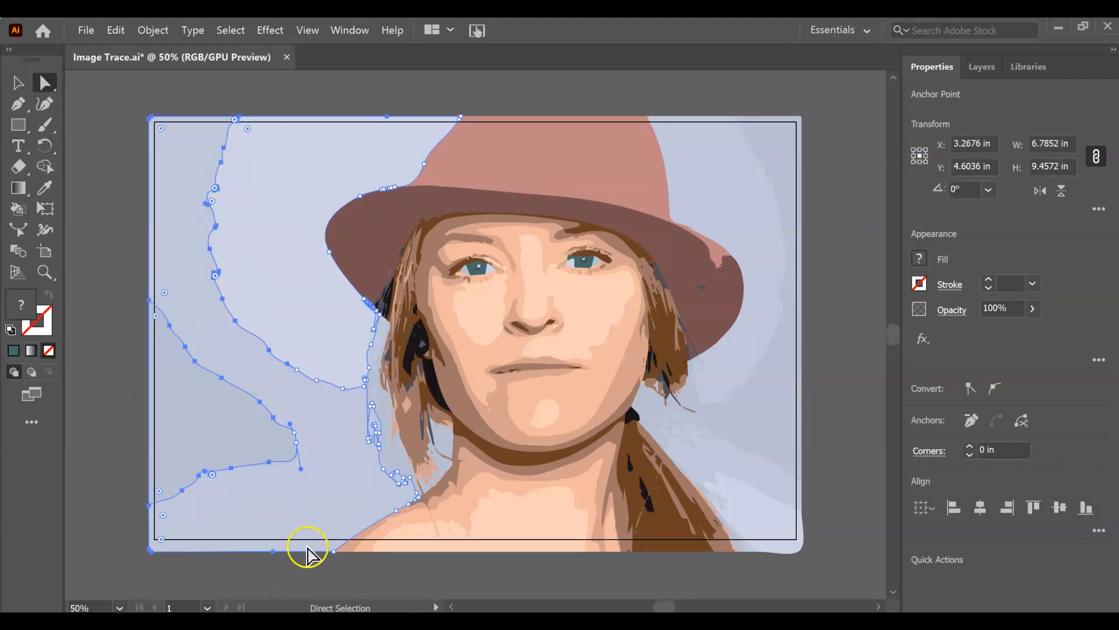
pyautogui.press('Delete')
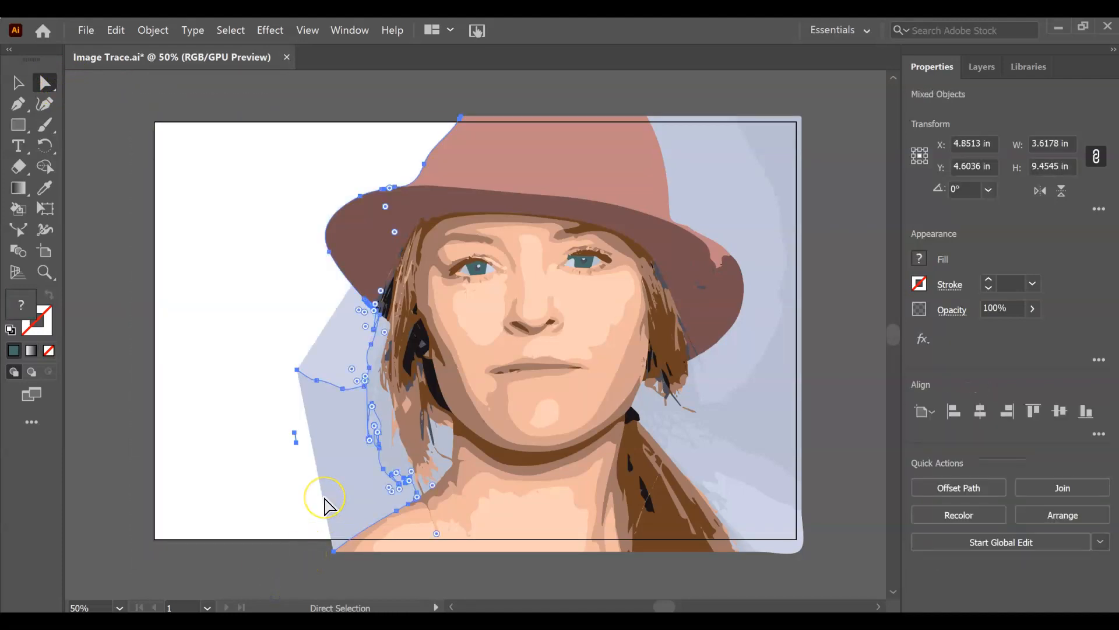
pyautogui.press('Delete')
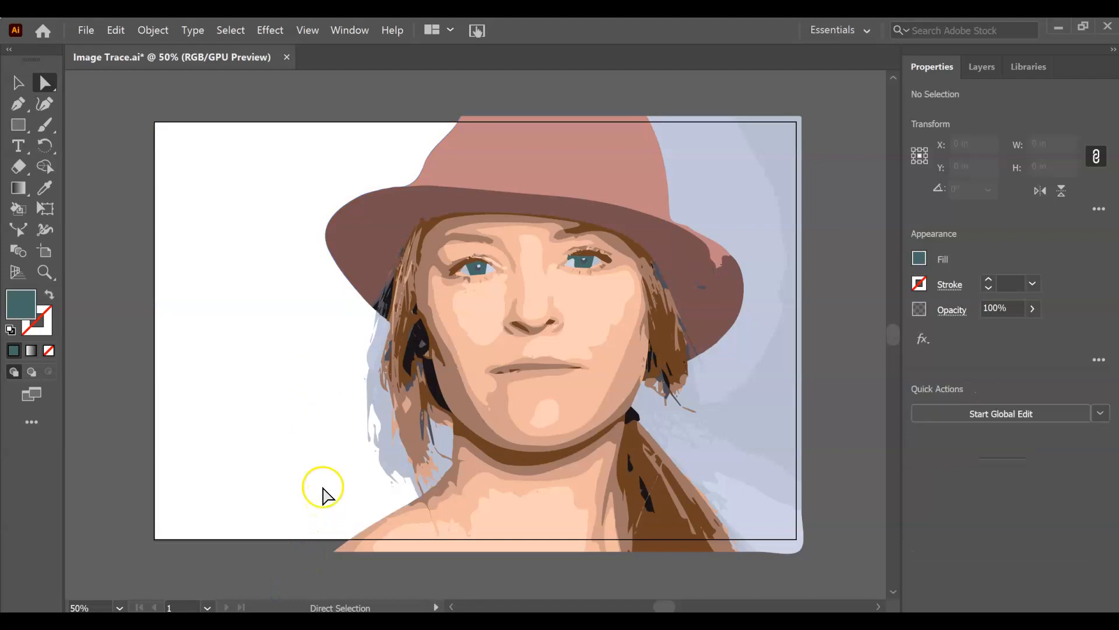
# Delete the pale blue background shapes on the right-hand side of the portrait, from beside the hat down to the ponytail.
pyautogui.click(781, 153)
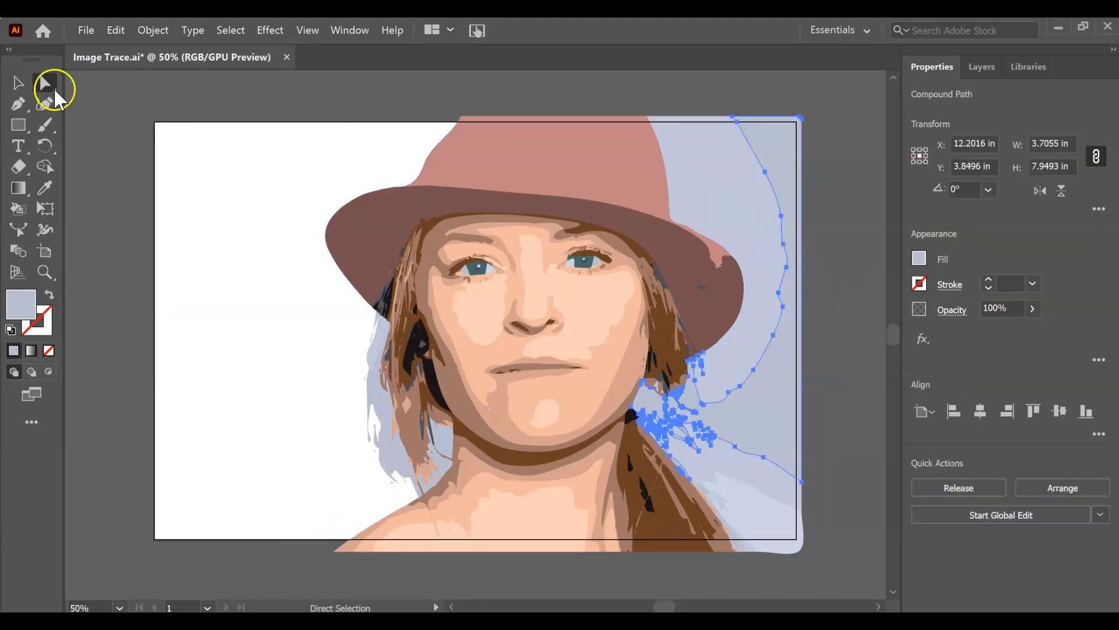
pyautogui.click(628, 79)
pyautogui.click(757, 137)
pyautogui.press('Delete')
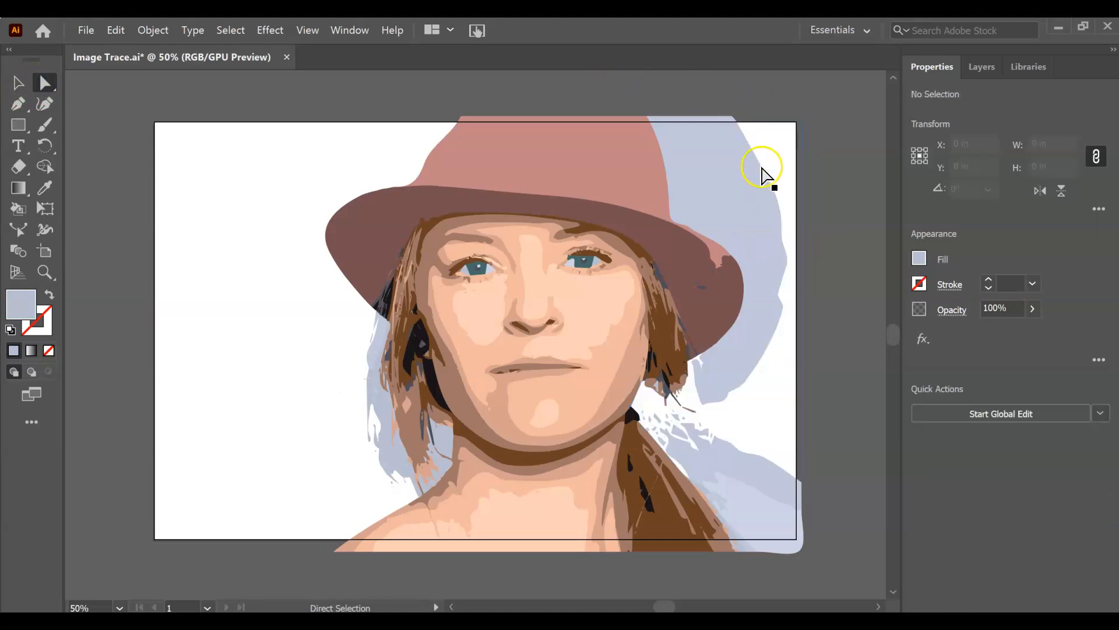
pyautogui.click(743, 465)
pyautogui.press('Delete')
pyautogui.click(763, 516)
pyautogui.press('Delete')
pyautogui.click(766, 295)
pyautogui.press('Delete')
# Delete the larger bluish background remnants around the loose hair on the portrait's left-hand side.
pyautogui.click(392, 447)
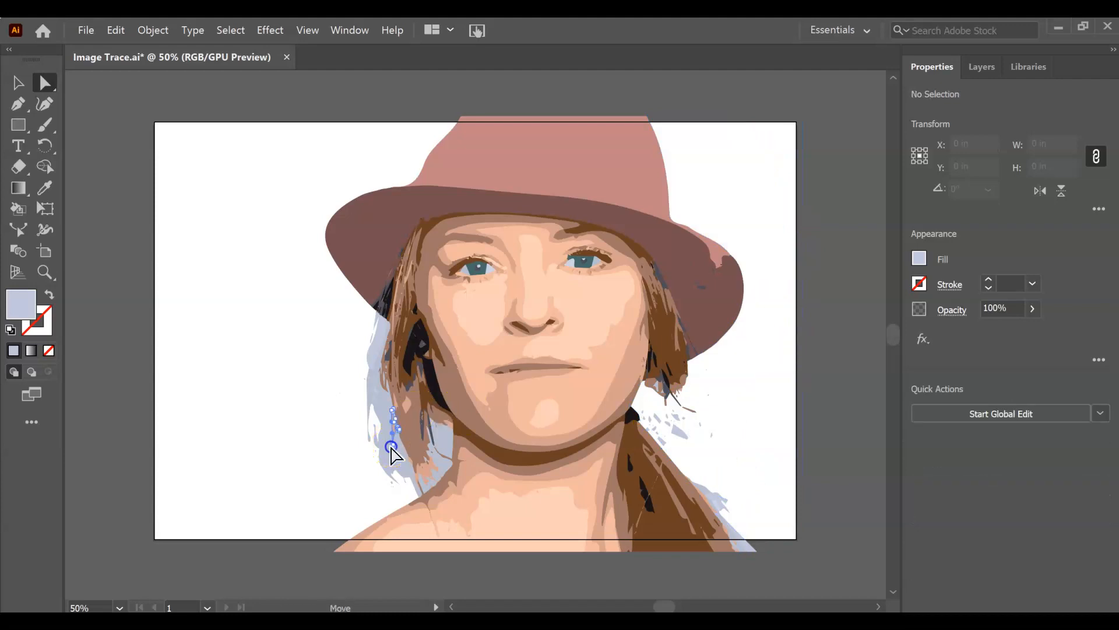
pyautogui.press('Delete')
pyautogui.click(443, 444)
pyautogui.press('Delete')
pyautogui.click(377, 342)
pyautogui.click(379, 334)
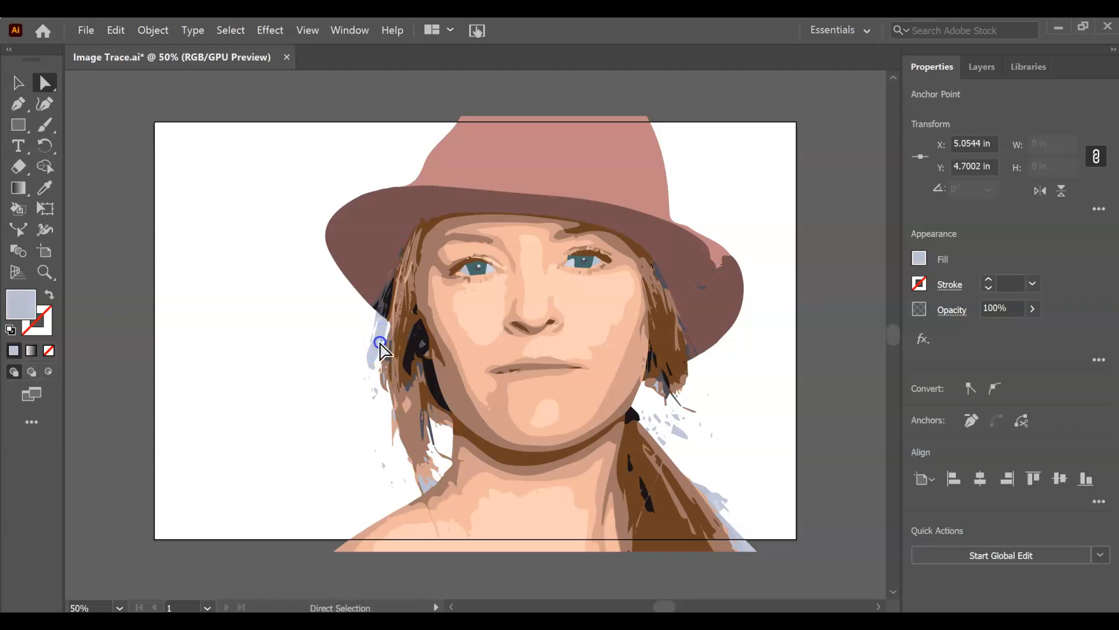
pyautogui.click(380, 349)
pyautogui.press('Delete')
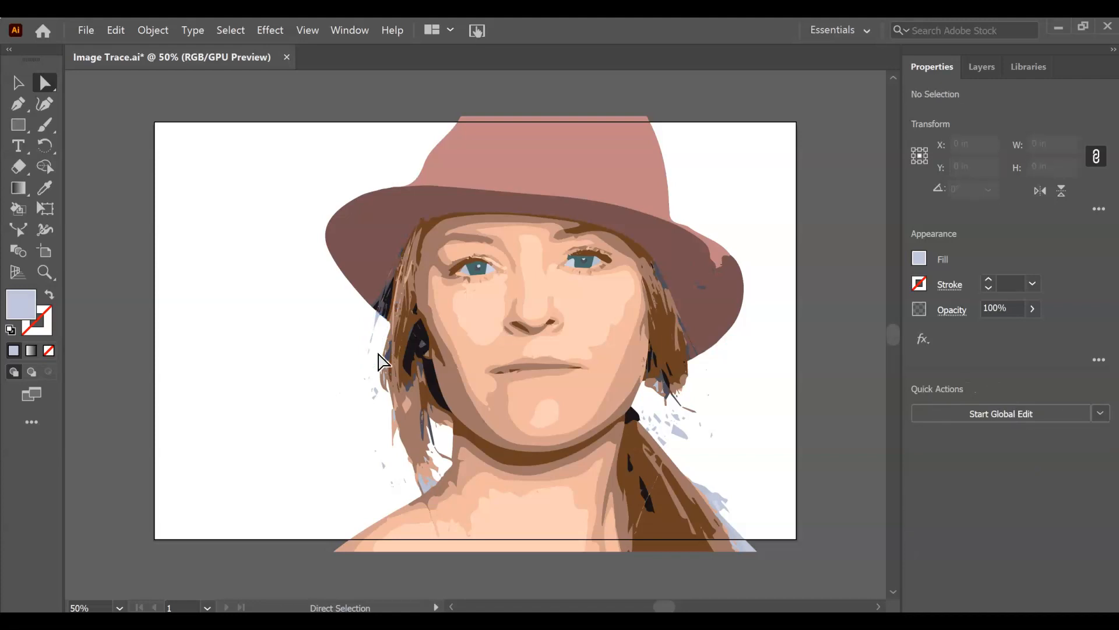
# Clean up the small bluish fragments outside the left-hand hair, below the hat brim, by deleting them.
pyautogui.hotkey('ctrl', '=')
pyautogui.hotkey('ctrl', '=')
pyautogui.hotkey('ctrl', '=')
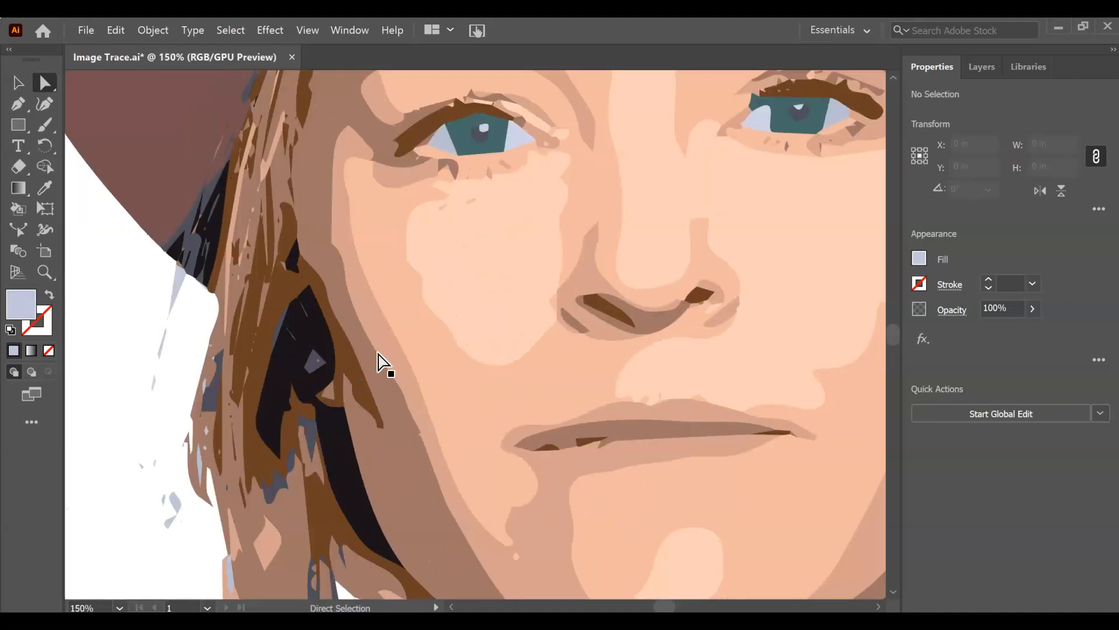
pyautogui.click(178, 283)
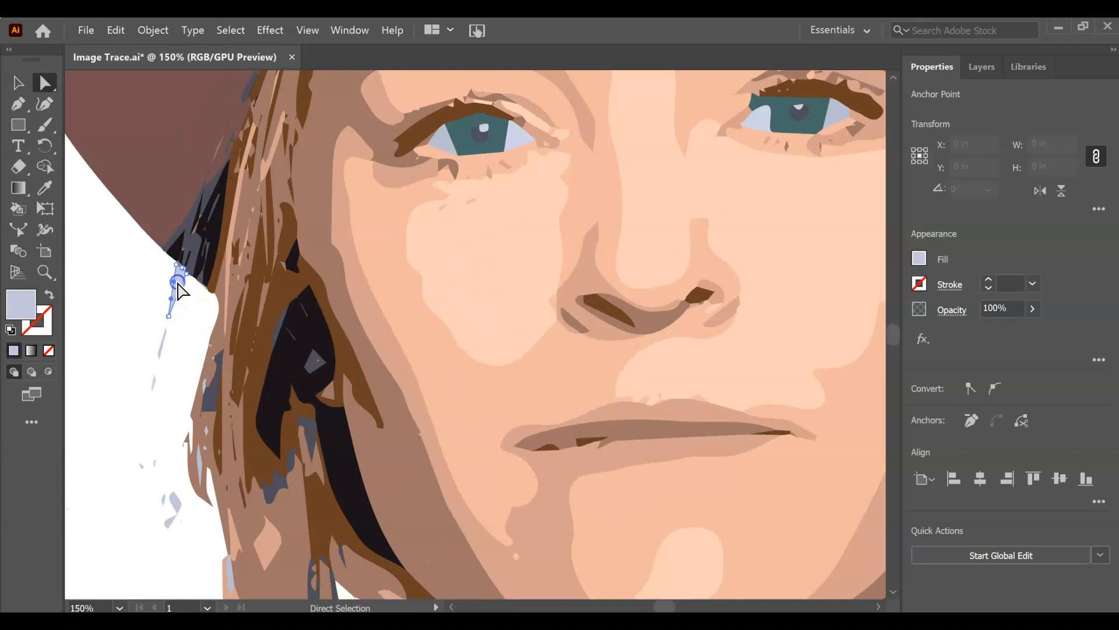
pyautogui.click(164, 299)
pyautogui.press('Delete')
pyautogui.moveTo(127, 321); pyautogui.dragTo(186, 394)
pyautogui.press('Delete')
pyautogui.moveTo(113, 429); pyautogui.dragTo(162, 548)
pyautogui.press('Delete')
pyautogui.moveTo(146, 316); pyautogui.dragTo(182, 338)
pyautogui.press('Delete')
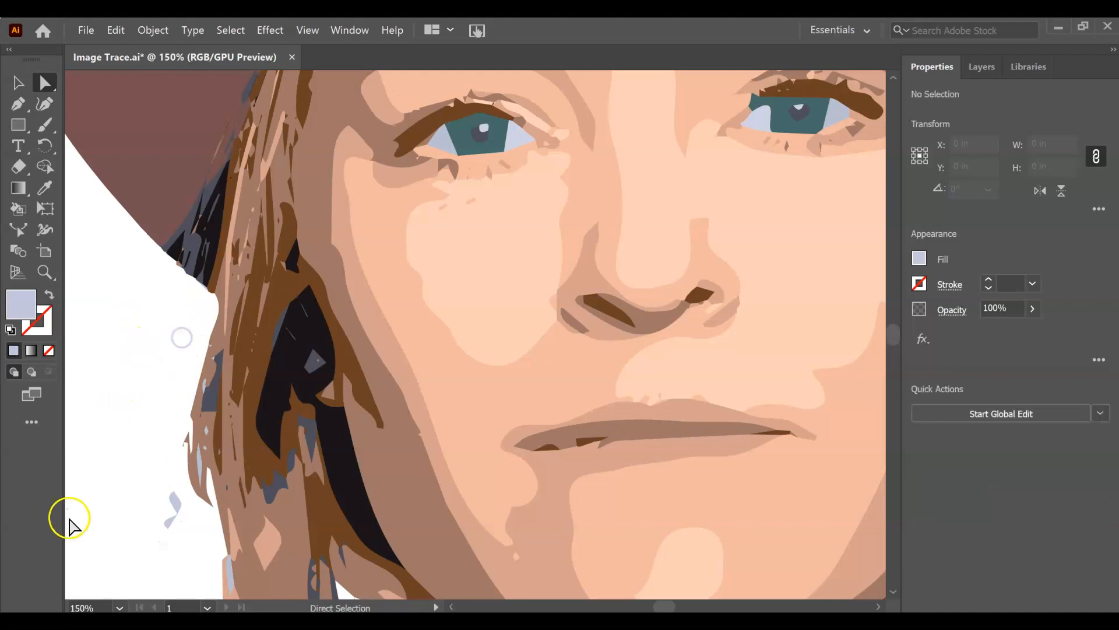
pyautogui.moveTo(131, 496); pyautogui.dragTo(185, 550)
pyautogui.press('Delete')
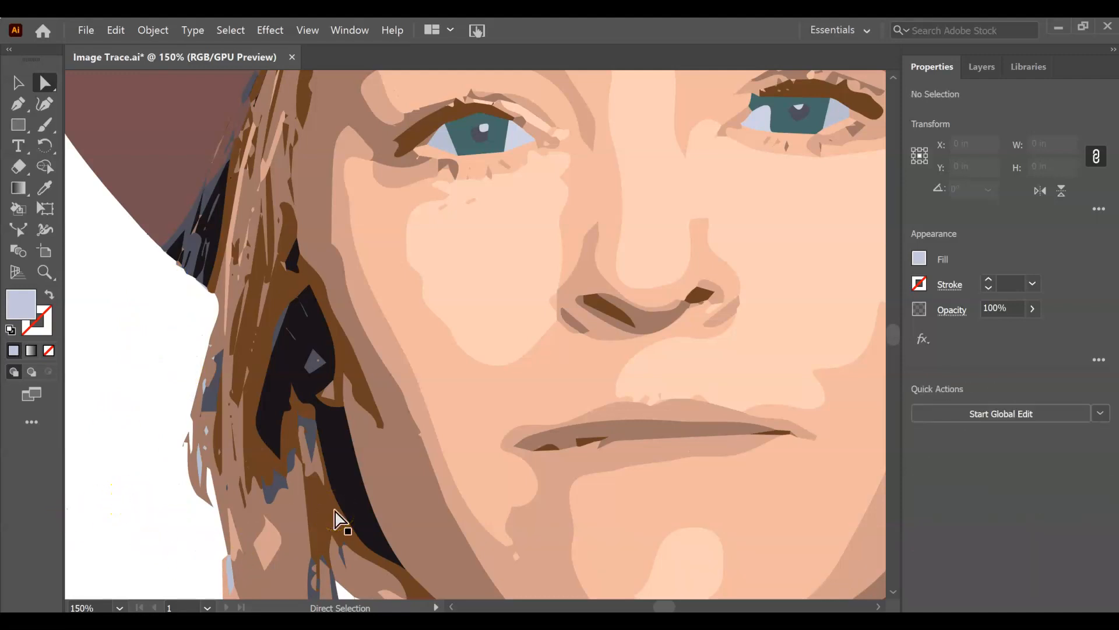
# Simplify the hat's crown and brim paths to the fewest anchor points, 82 Pts, and deselect them.
pyautogui.press('space')
pyautogui.moveTo(459, 334); pyautogui.dragTo(433, 548)
pyautogui.moveTo(593, 357); pyautogui.dragTo(529, 241)
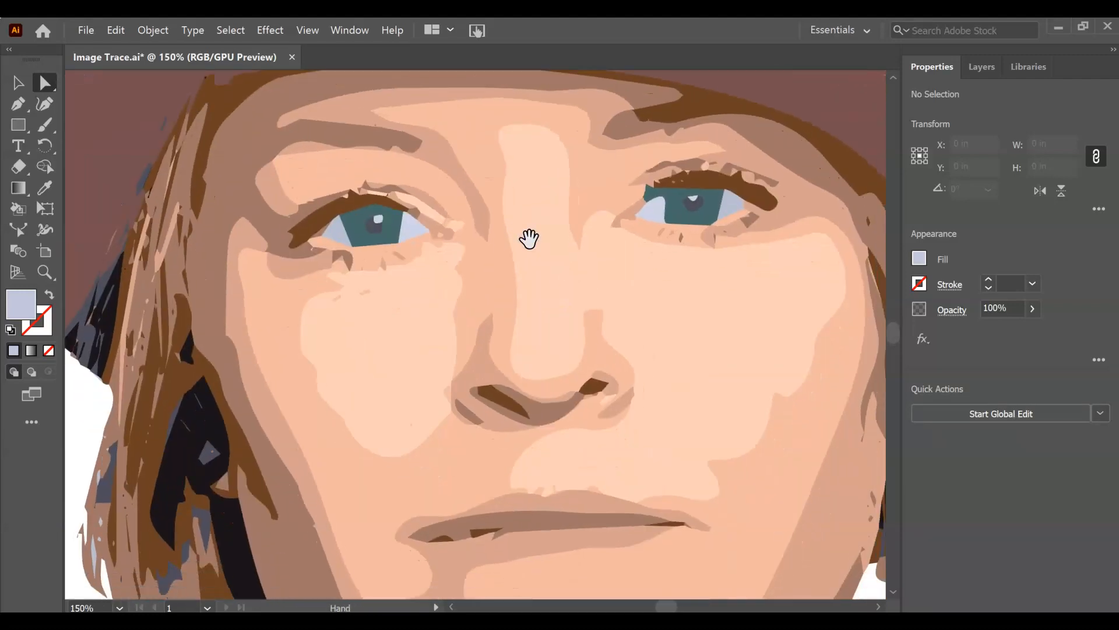
pyautogui.hotkey('ctrl', '-')
pyautogui.hotkey('ctrl', '-')
pyautogui.hotkey('ctrl', '-')
pyautogui.hotkey('ctrl', '-')
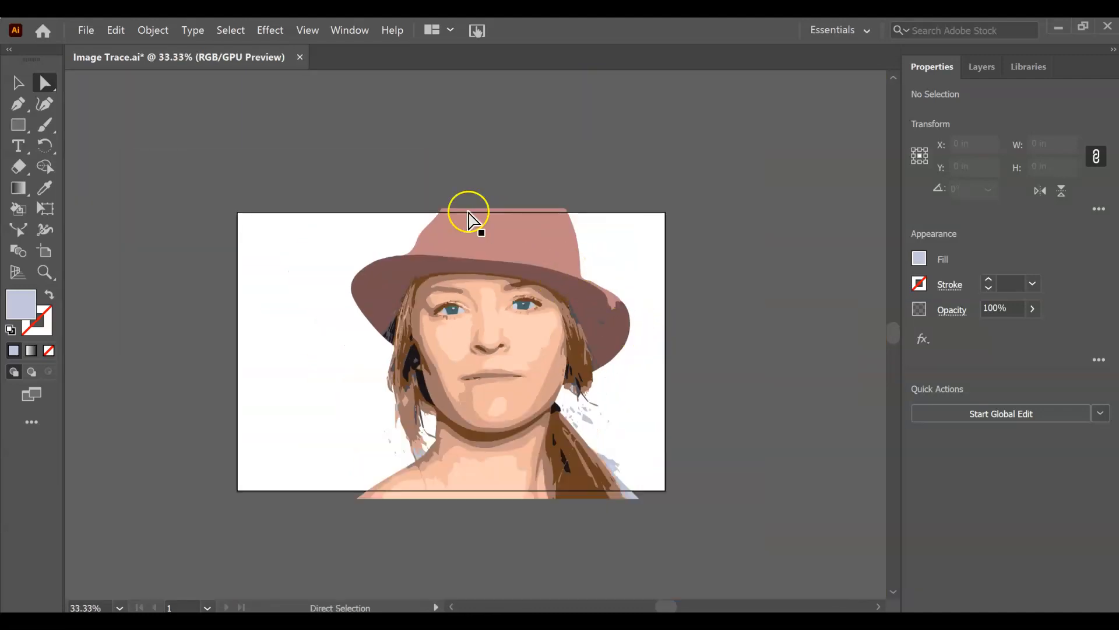
pyautogui.click(505, 240)
pyautogui.click(664, 243)
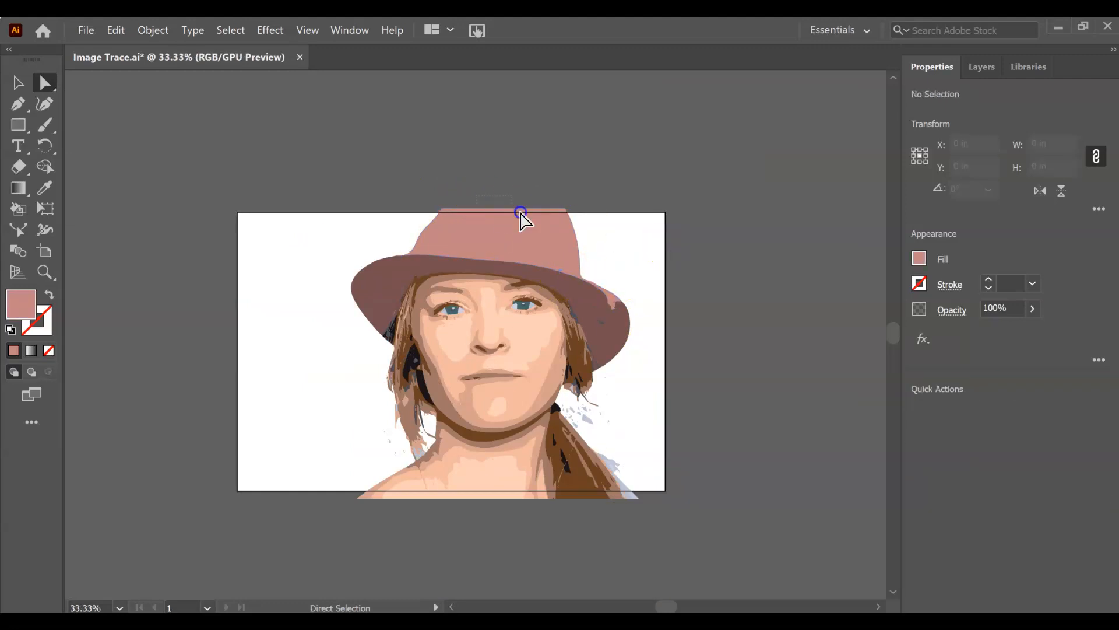
pyautogui.moveTo(612, 273); pyautogui.dragTo(613, 273)
pyautogui.moveTo(662, 389); pyautogui.dragTo(593, 267)
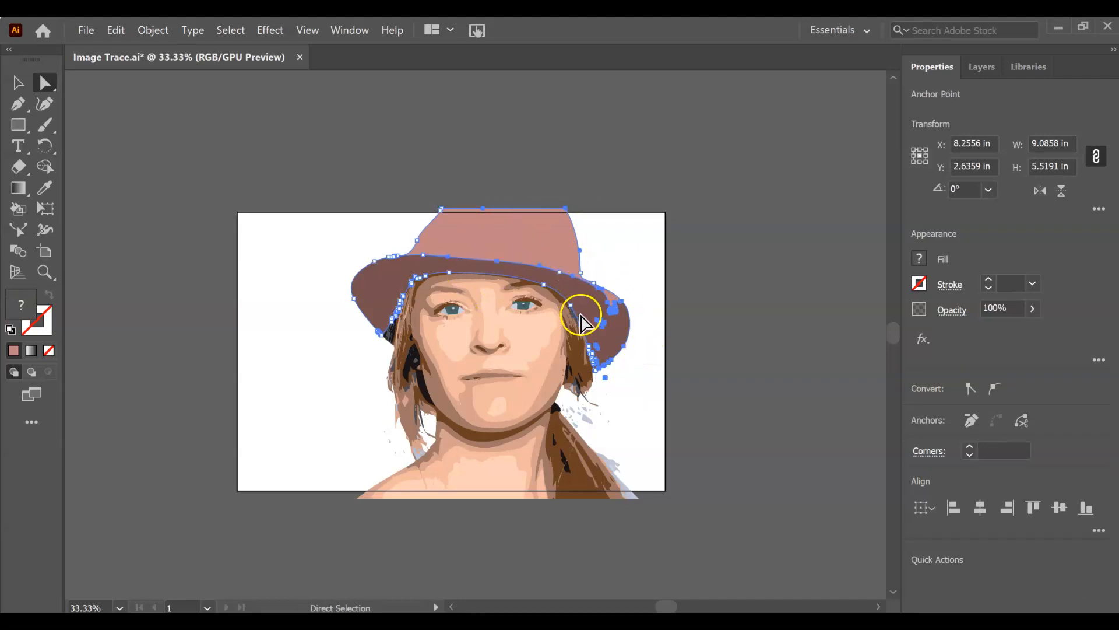
pyautogui.click(150, 30)
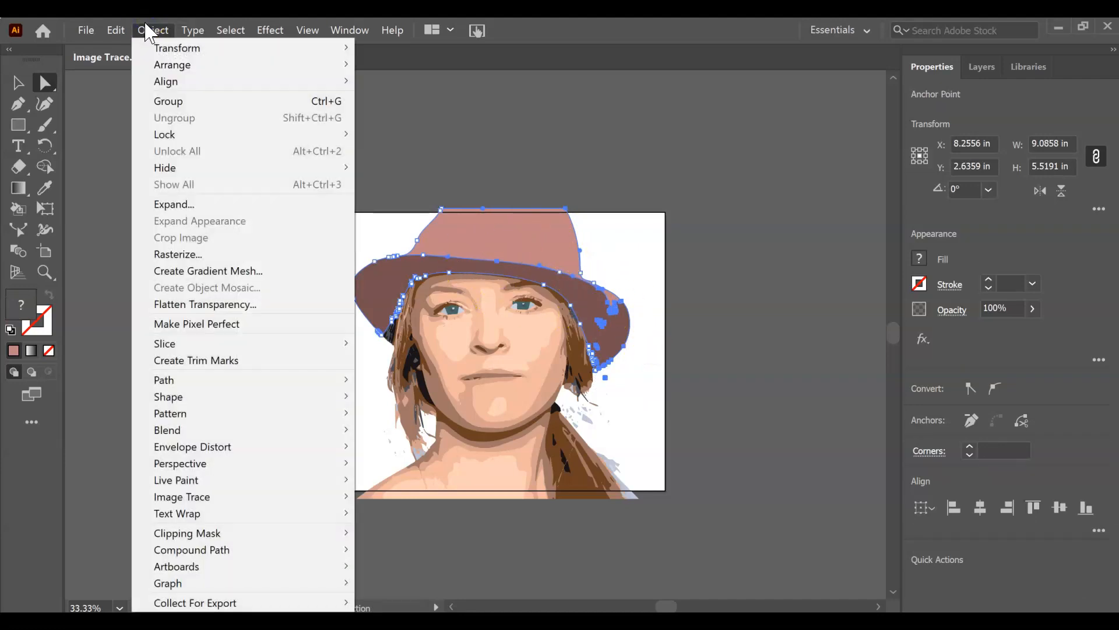
pyautogui.moveTo(169, 386)
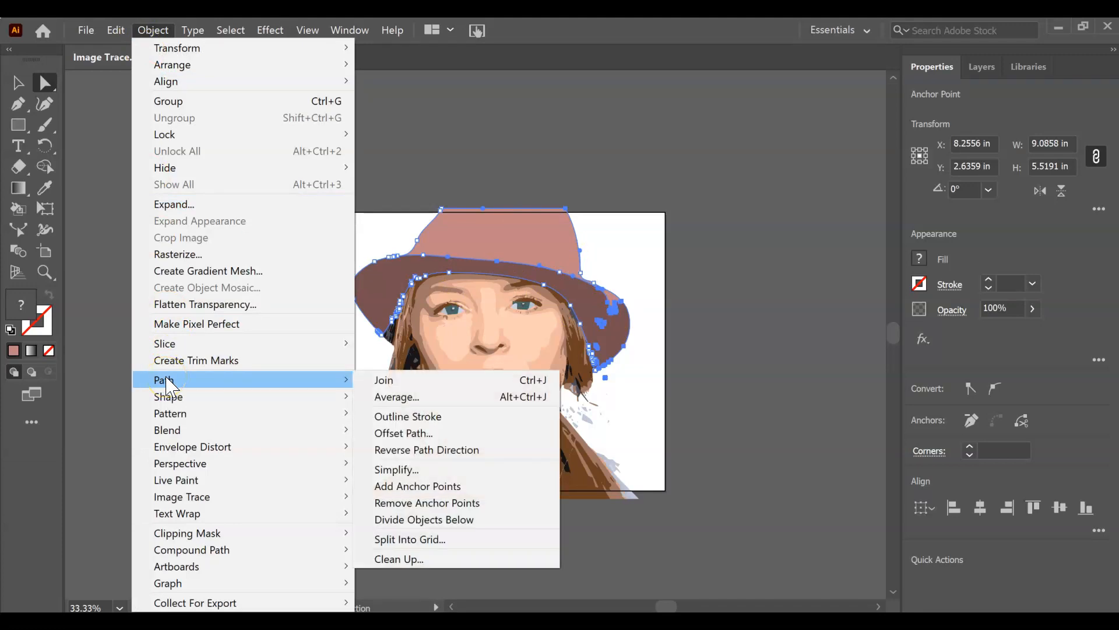
pyautogui.click(458, 468)
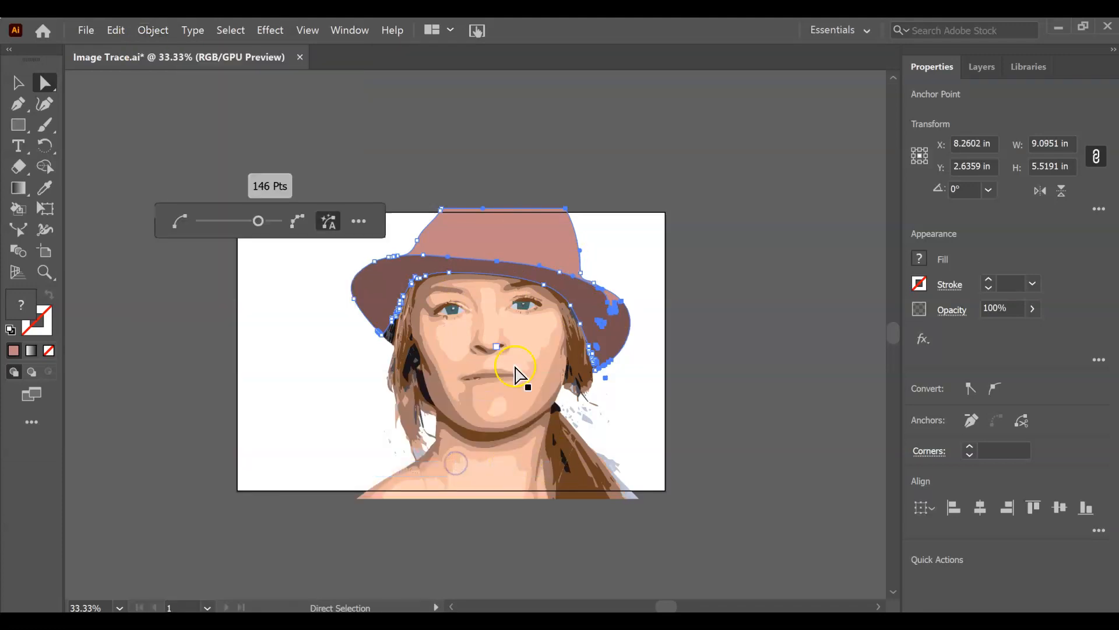
pyautogui.moveTo(258, 221); pyautogui.dragTo(200, 222)
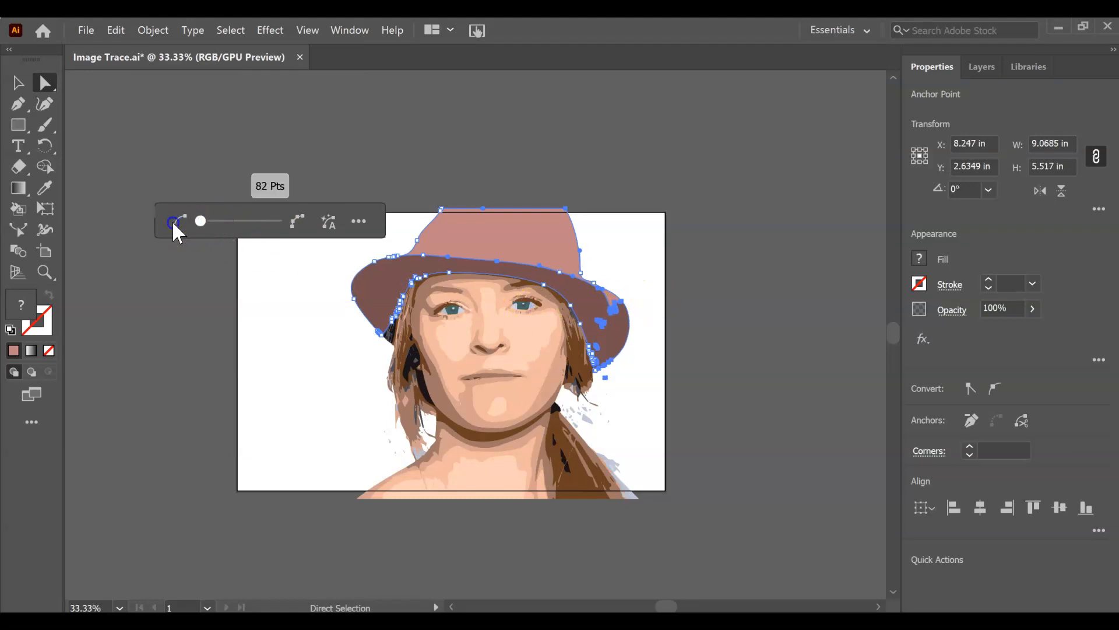
pyautogui.click(751, 324)
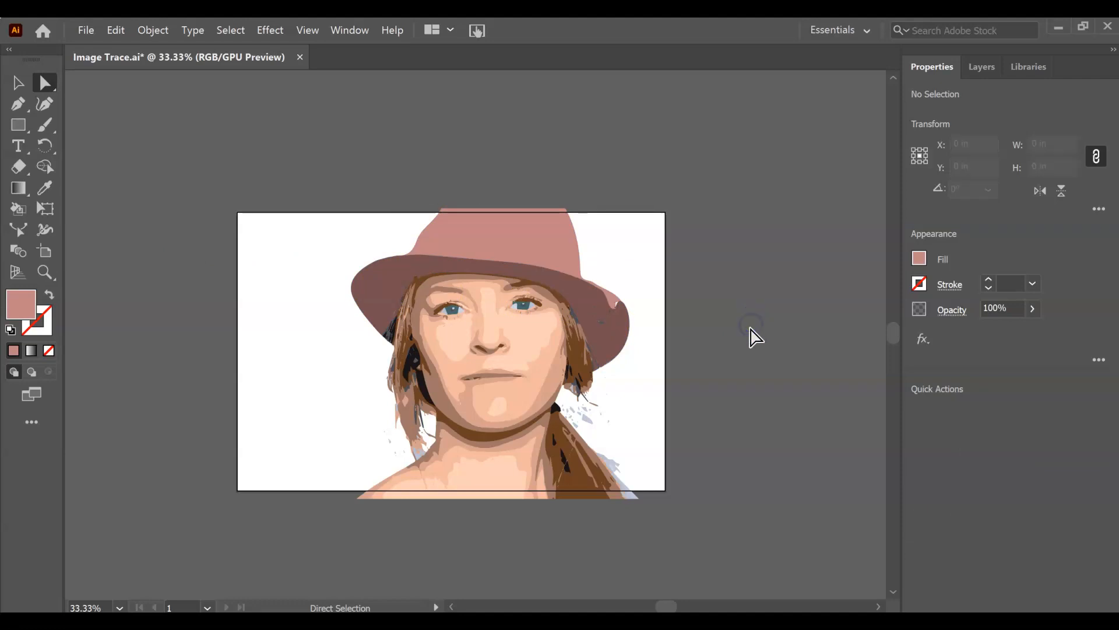
# Merge the dark slivers, brim and crown at the hat's right-hand side into one pink shape with the Shape Builder tool.
pyautogui.hotkey('ctrl', '=')
pyautogui.hotkey('ctrl', '=')
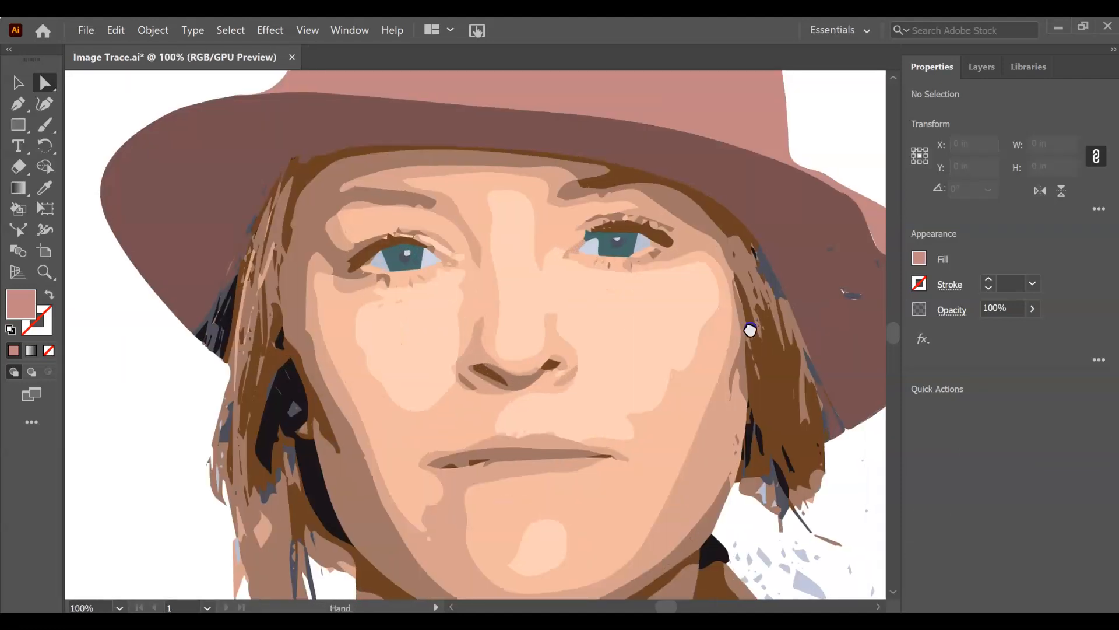
pyautogui.moveTo(750, 327); pyautogui.dragTo(499, 407)
pyautogui.moveTo(711, 246); pyautogui.dragTo(591, 393)
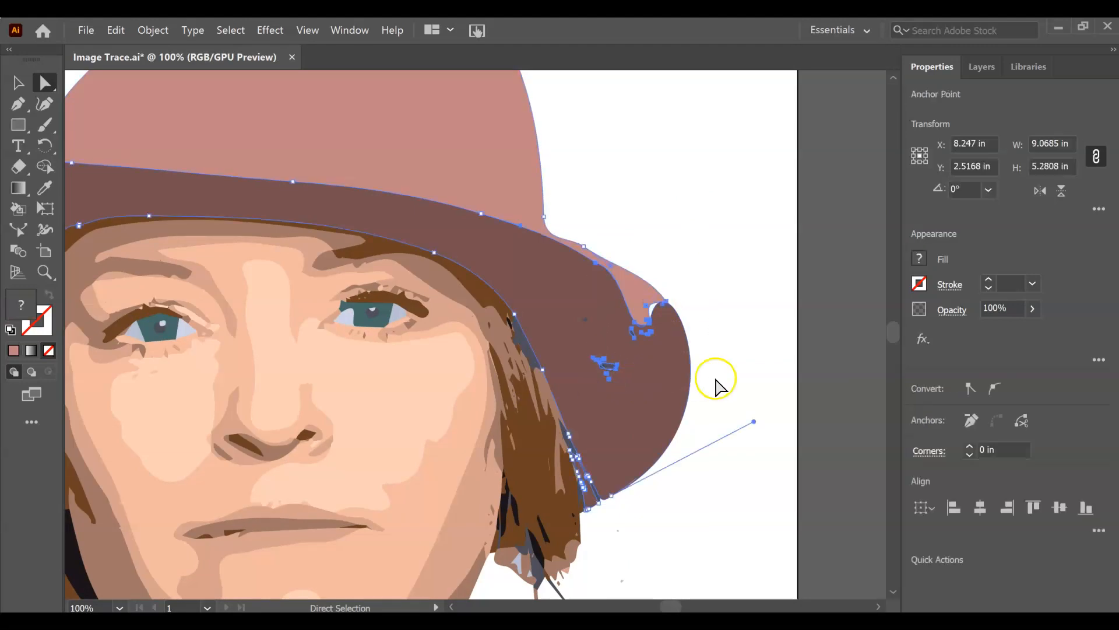
pyautogui.hotkey('ctrl', '=')
pyautogui.hotkey('ctrl', '=')
pyautogui.moveTo(716, 381); pyautogui.dragTo(723, 324)
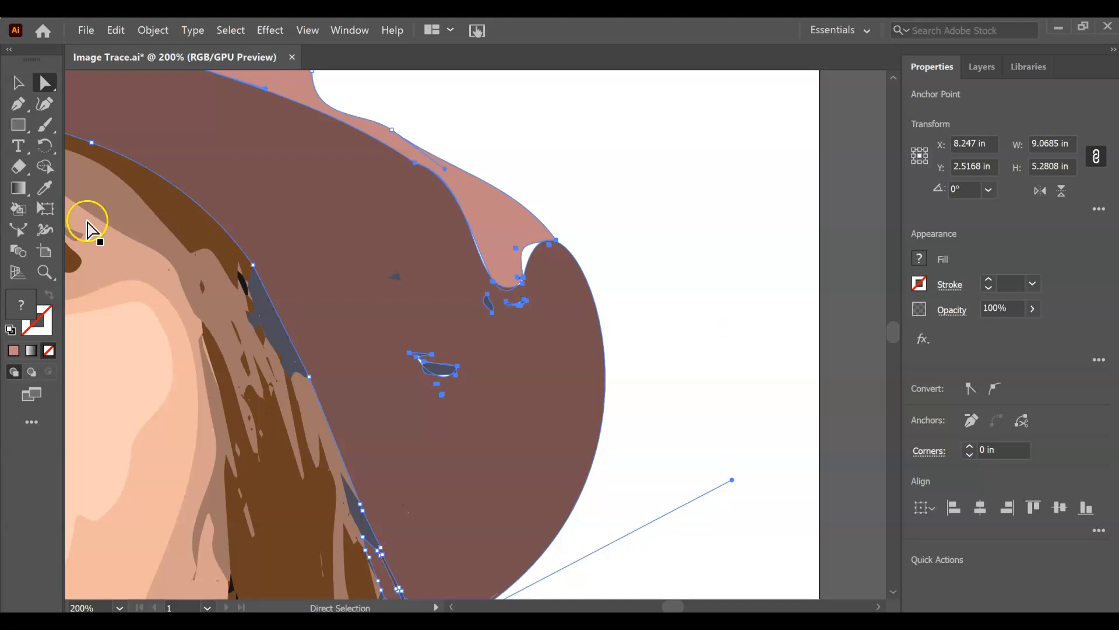
pyautogui.click(51, 164)
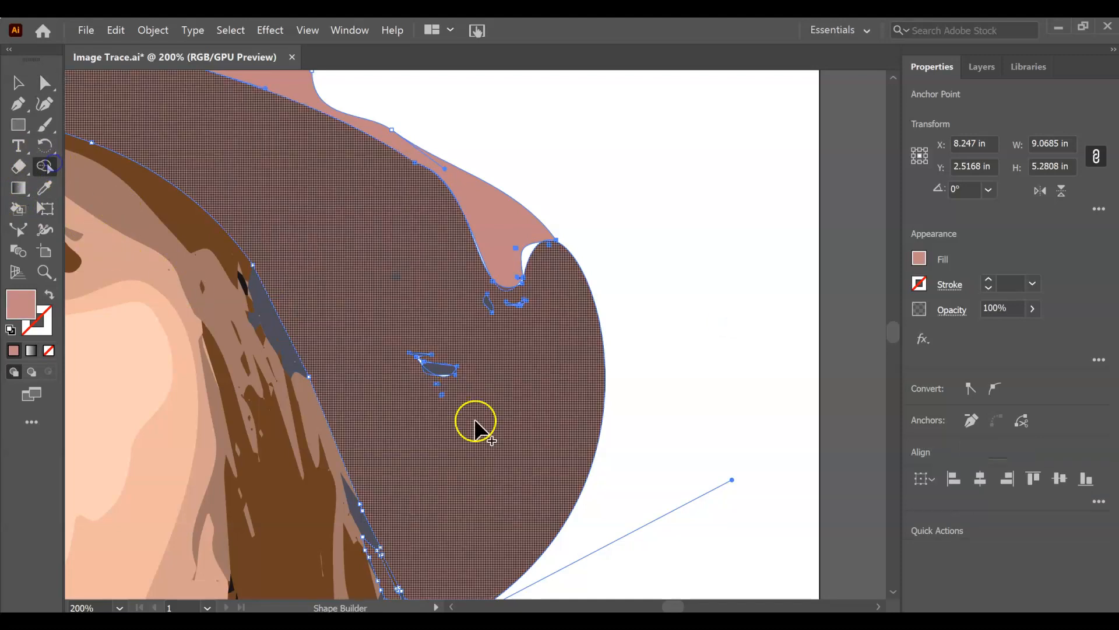
pyautogui.moveTo(465, 399)
pyautogui.mouseDown()
pyautogui.moveTo(413, 328)
pyautogui.moveTo(403, 342)
pyautogui.mouseUp()
pyautogui.moveTo(521, 316); pyautogui.dragTo(496, 268)
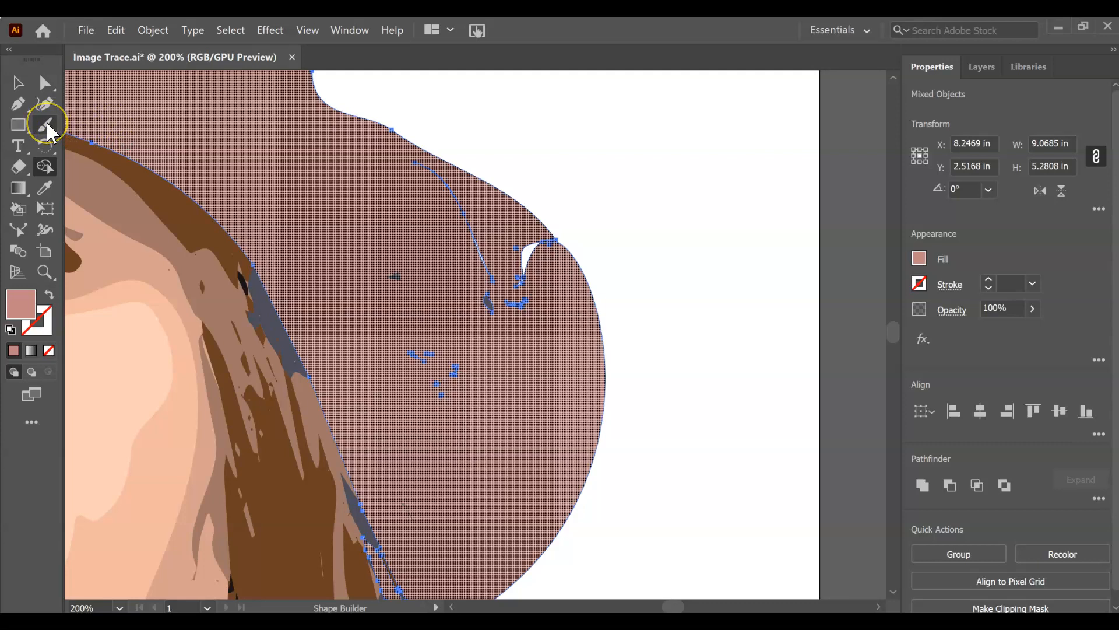
# Paint over the remaining gaps and dark specks on the hat's right-hand side in pink with the Blob Brush.
pyautogui.click(48, 124)
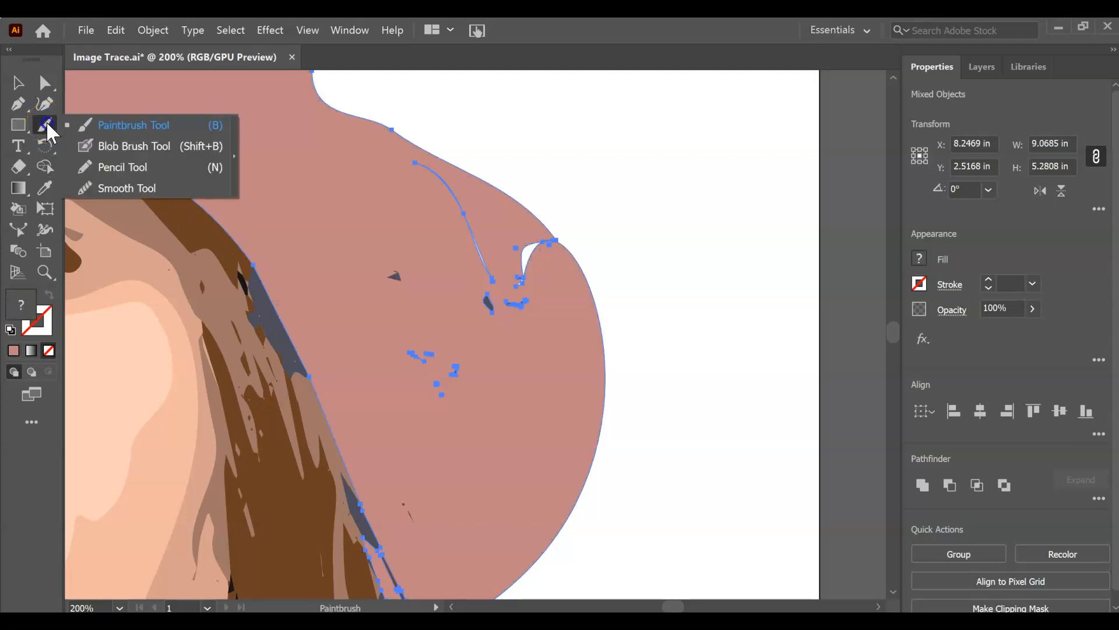
pyautogui.click(130, 145)
pyautogui.click(402, 273)
pyautogui.moveTo(487, 331)
pyautogui.mouseDown()
pyautogui.moveTo(489, 357)
pyautogui.moveTo(449, 369)
pyautogui.moveTo(405, 346)
pyautogui.mouseUp()
pyautogui.click(413, 508)
pyautogui.moveTo(524, 302); pyautogui.dragTo(402, 180)
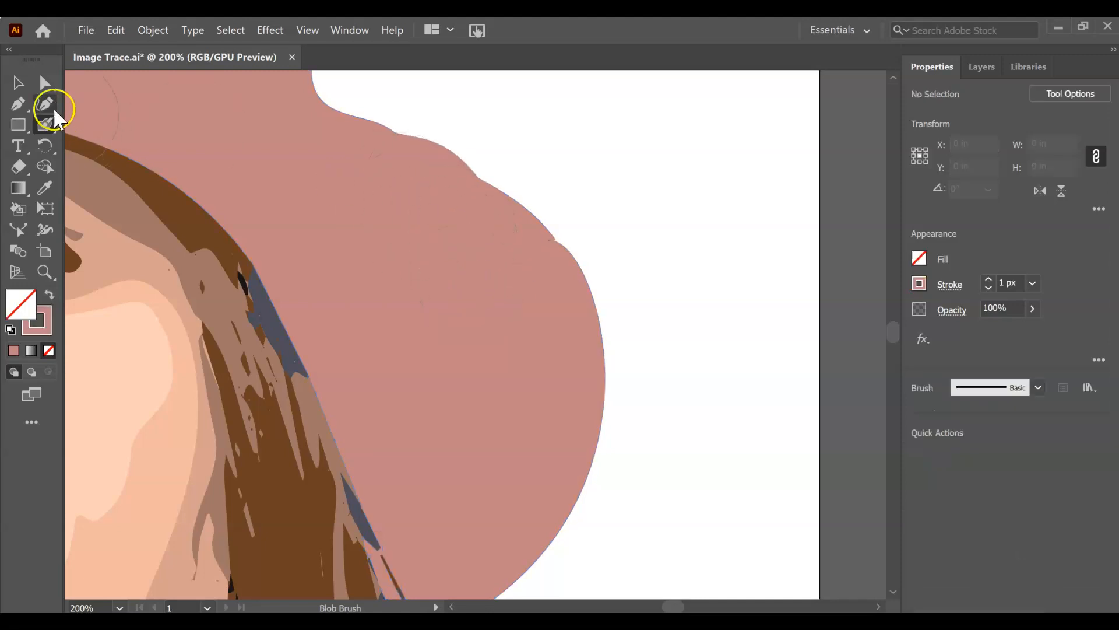
# Unite the painted pink patch with the hat shape using Pathfinder, and deselect the result.
pyautogui.click(45, 83)
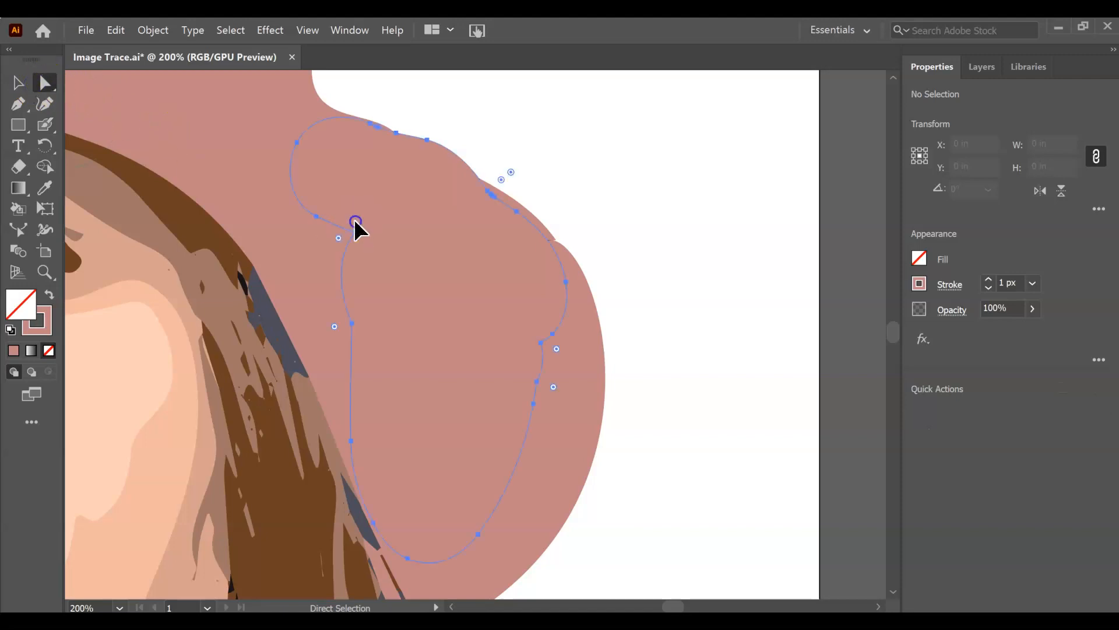
pyautogui.click(356, 221)
pyautogui.click(235, 142)
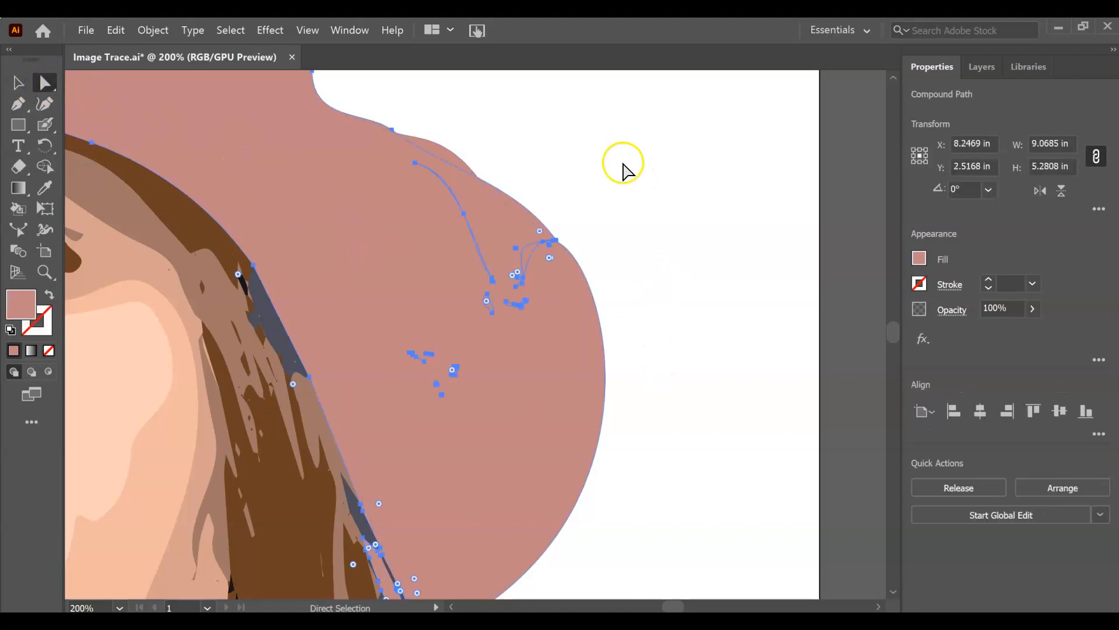
pyautogui.moveTo(603, 115); pyautogui.dragTo(385, 385)
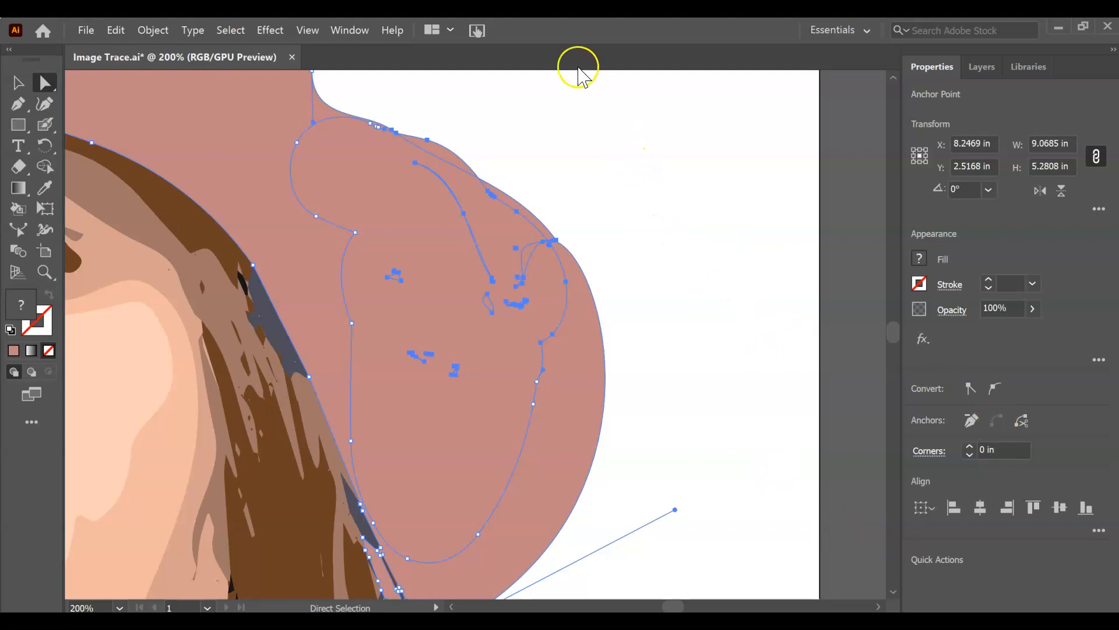
pyautogui.click(340, 29)
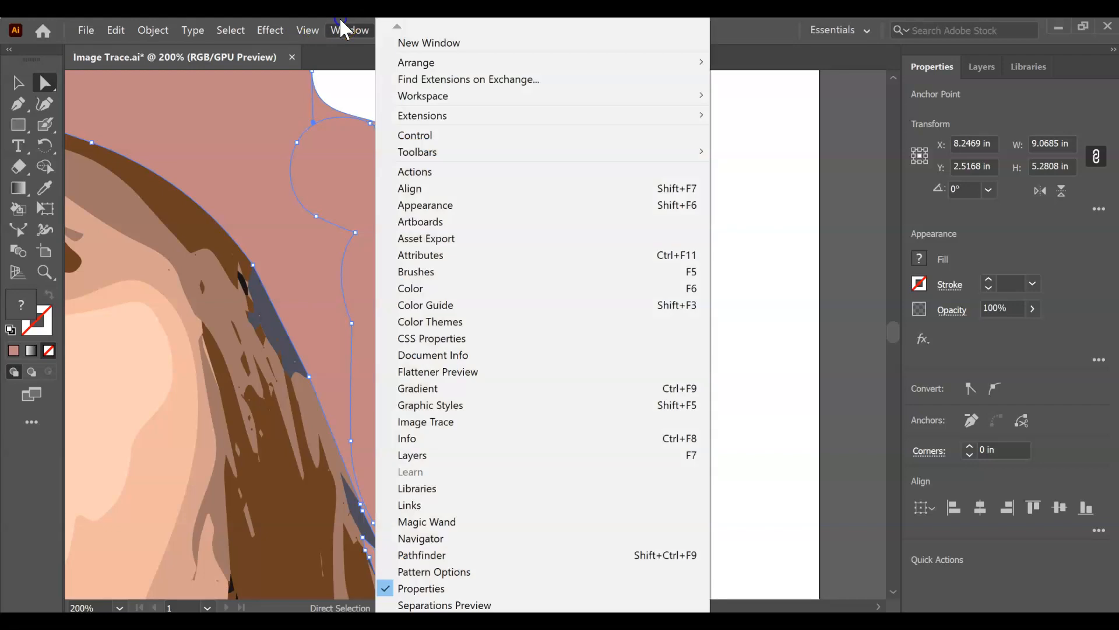
pyautogui.click(457, 555)
pyautogui.moveTo(257, 378); pyautogui.dragTo(872, 213)
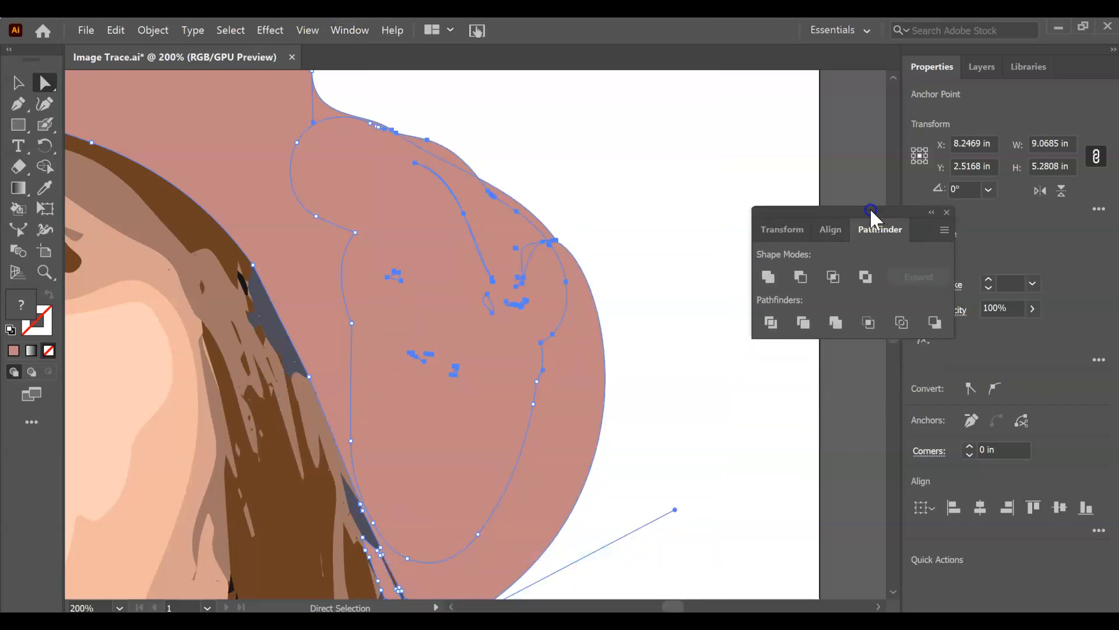
pyautogui.click(769, 276)
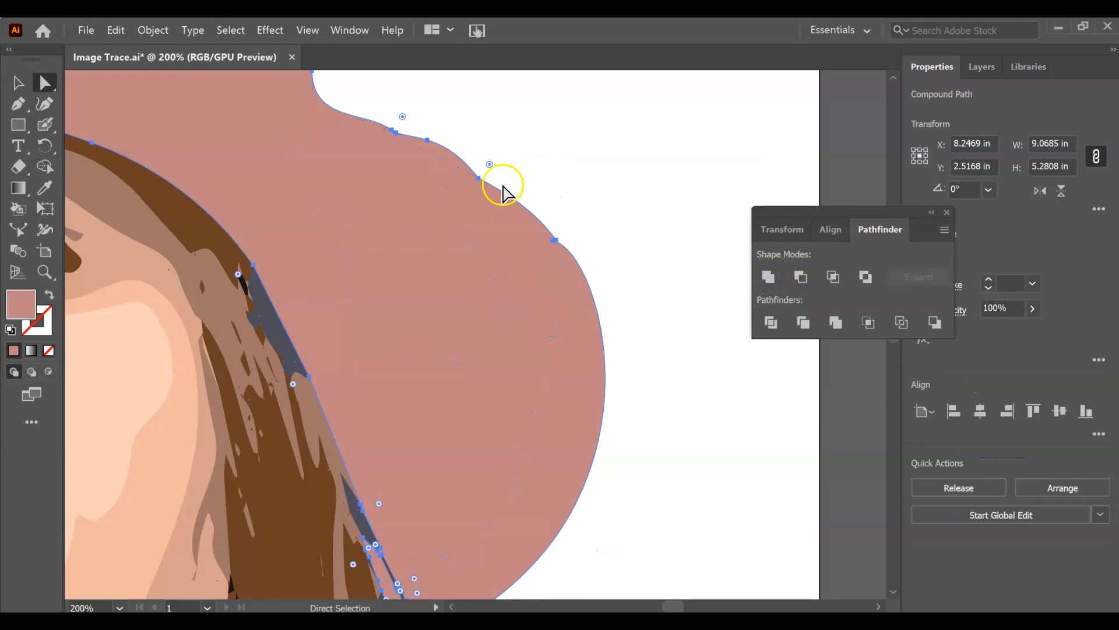
pyautogui.click(619, 146)
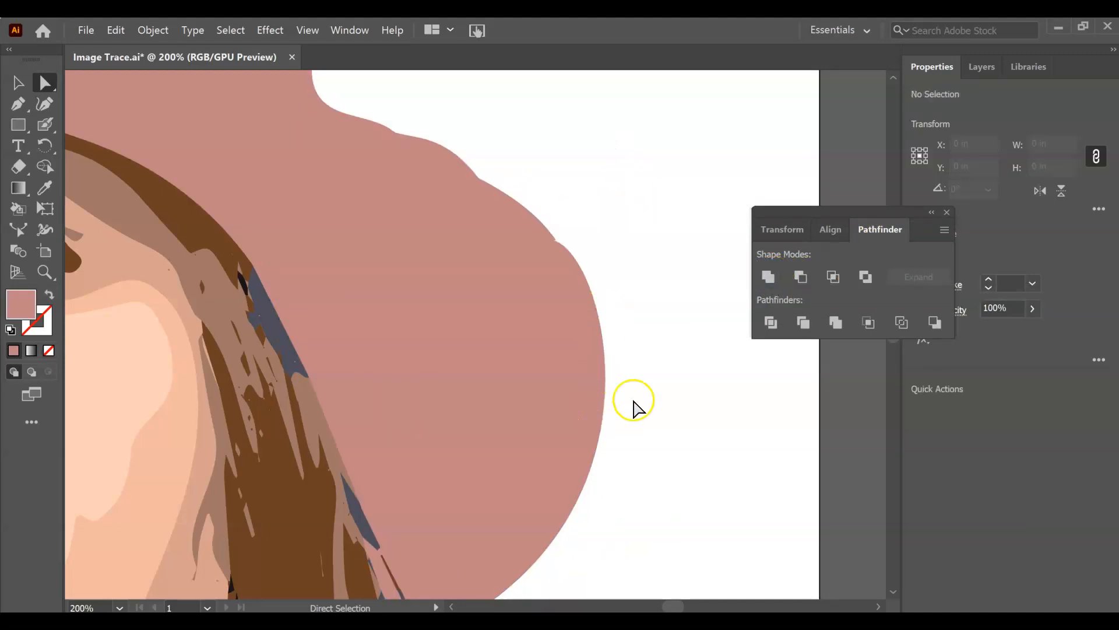
# Undo the Pathfinder unite and the Blob Brush painting on the hat's right-hand side, and deselect the hat.
pyautogui.hotkey('ctrl', '-')
pyautogui.hotkey('ctrl', '-')
pyautogui.hotkey('ctrl', '-')
pyautogui.hotkey('ctrl', '-')
pyautogui.hotkey('ctrl', '-')
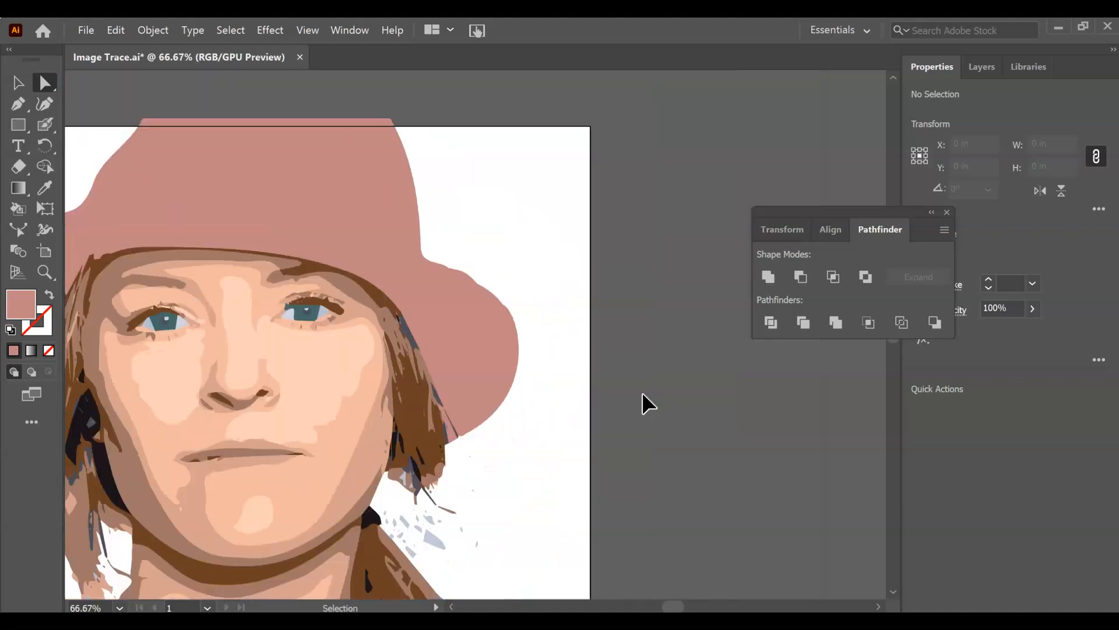
pyautogui.hotkey('ctrl', 'z')
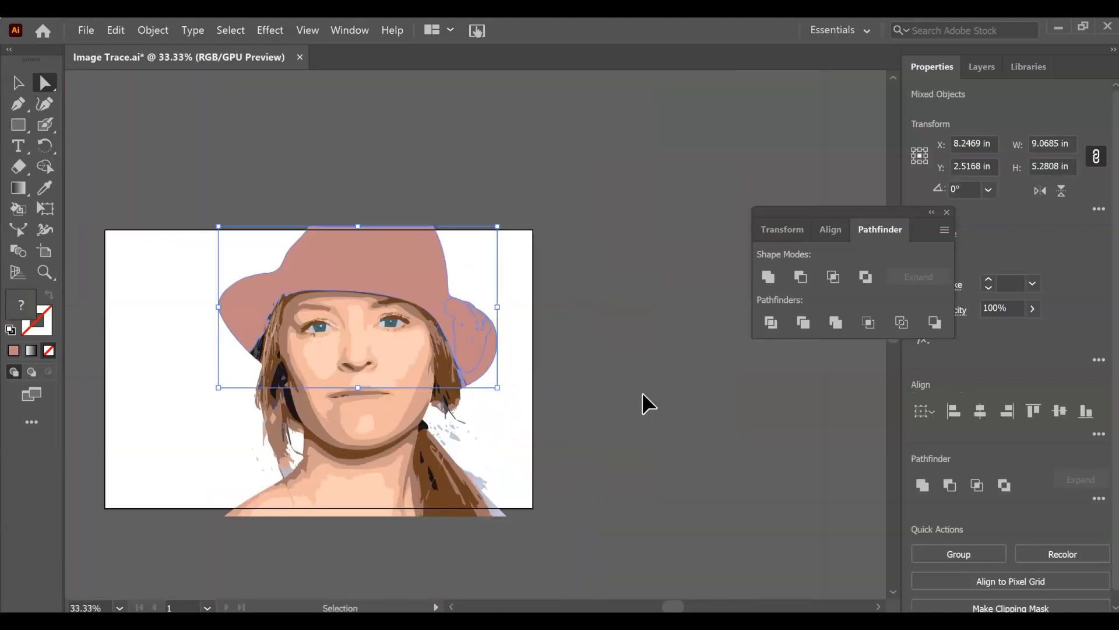
pyautogui.click(622, 380)
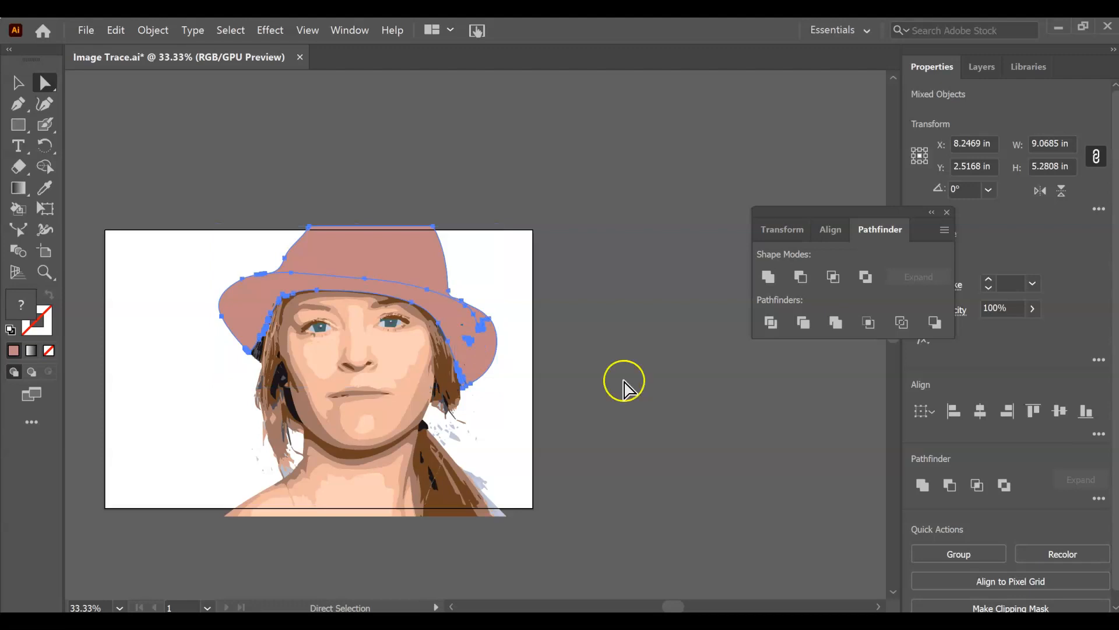
pyautogui.moveTo(625, 390); pyautogui.dragTo(646, 418)
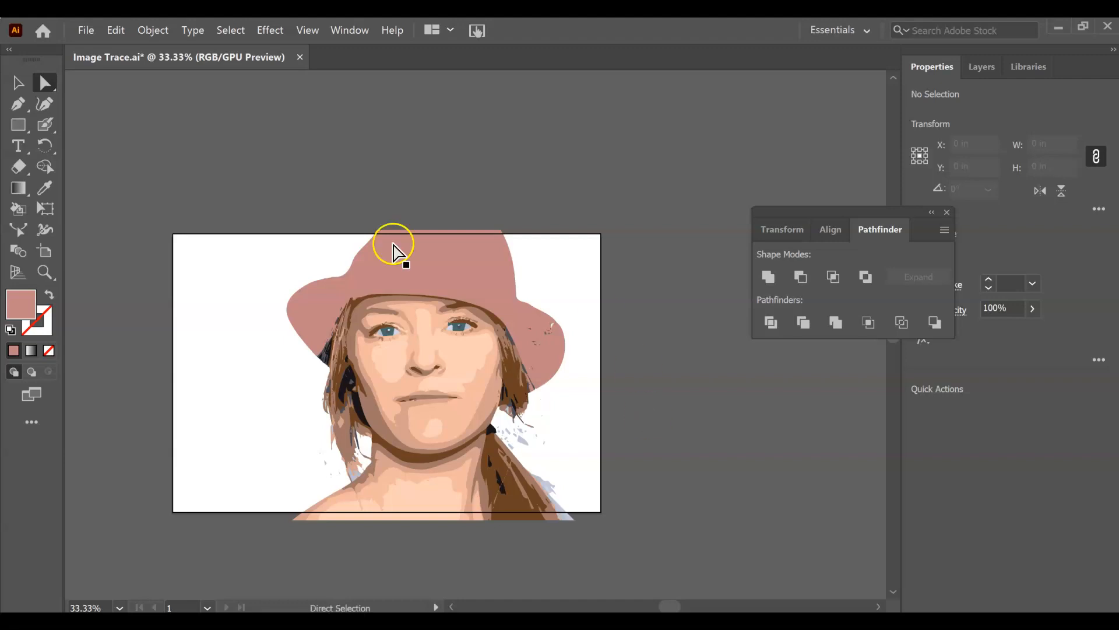
# Place a new point text object on the empty canvas right of the artboard and set its font size to 72 pt.
pyautogui.click(27, 149)
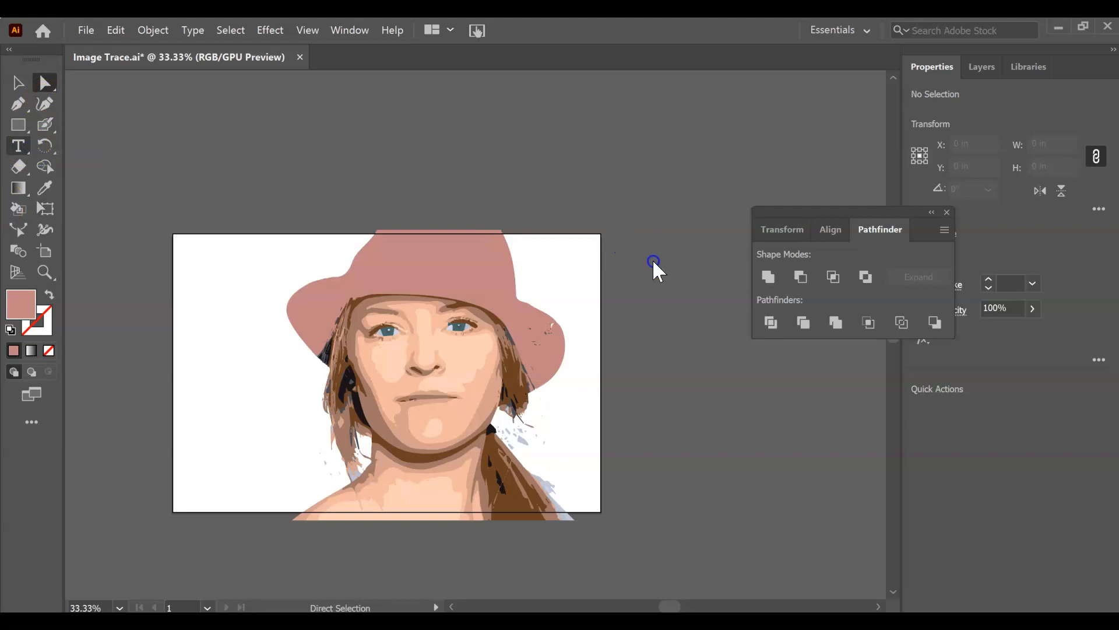
pyautogui.moveTo(753, 394); pyautogui.dragTo(641, 400)
pyautogui.click(581, 267)
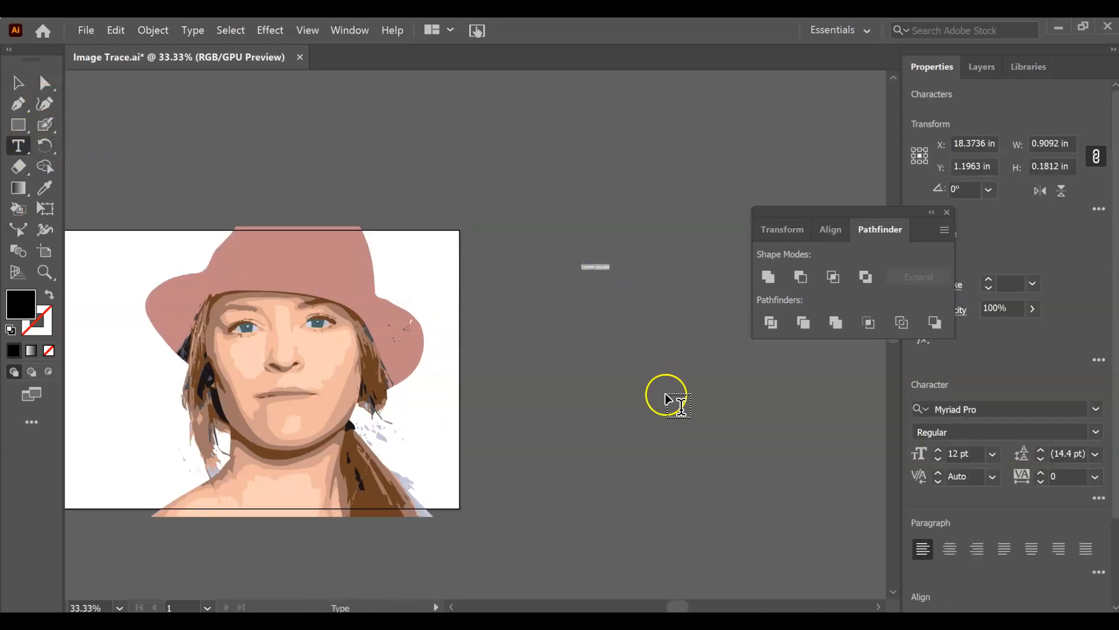
pyautogui.click(994, 456)
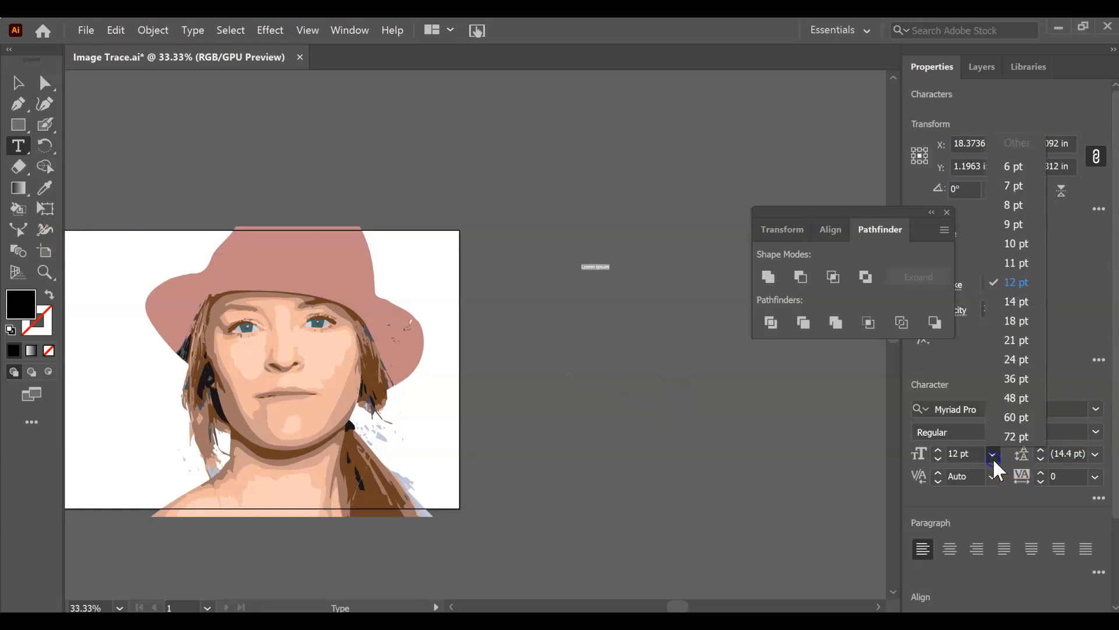
pyautogui.click(1016, 436)
# Move the Pathfinder panel out of the way and place the text close to the artboard's upper right corner.
pyautogui.moveTo(922, 228); pyautogui.dragTo(1031, 207)
pyautogui.click(17, 82)
pyautogui.moveTo(699, 264); pyautogui.dragTo(606, 255)
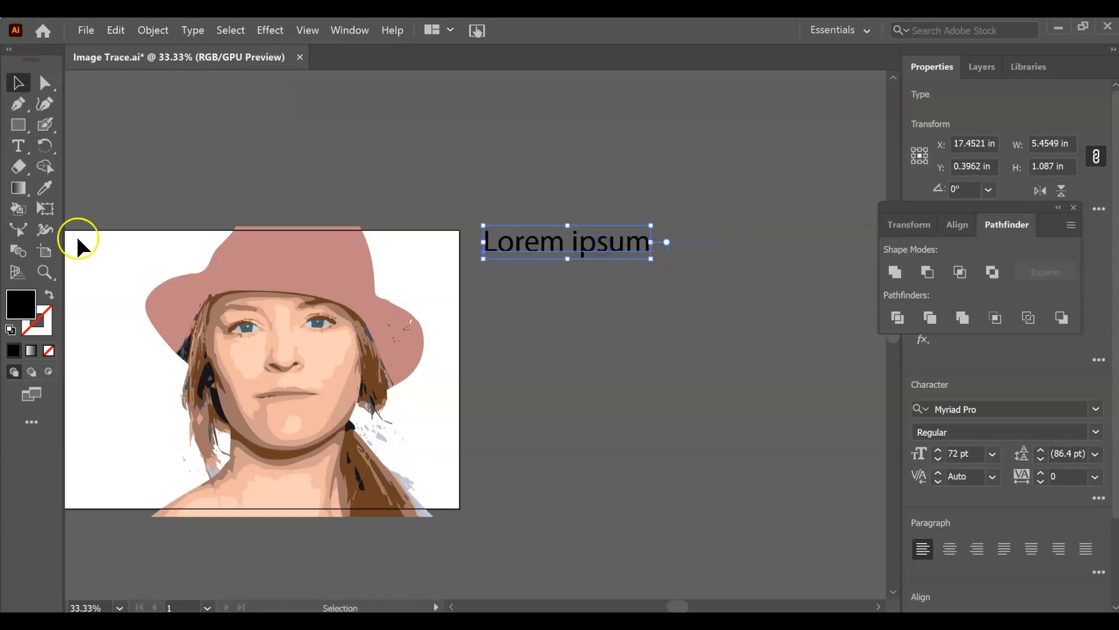
# Replace the placeholder text with four lines: "Portrait (dog or a human)", "Change clothing color", "Change eye color" and "Have fun~".
pyautogui.click(19, 146)
pyautogui.click(624, 241)
pyautogui.moveTo(649, 244); pyautogui.dragTo(481, 242)
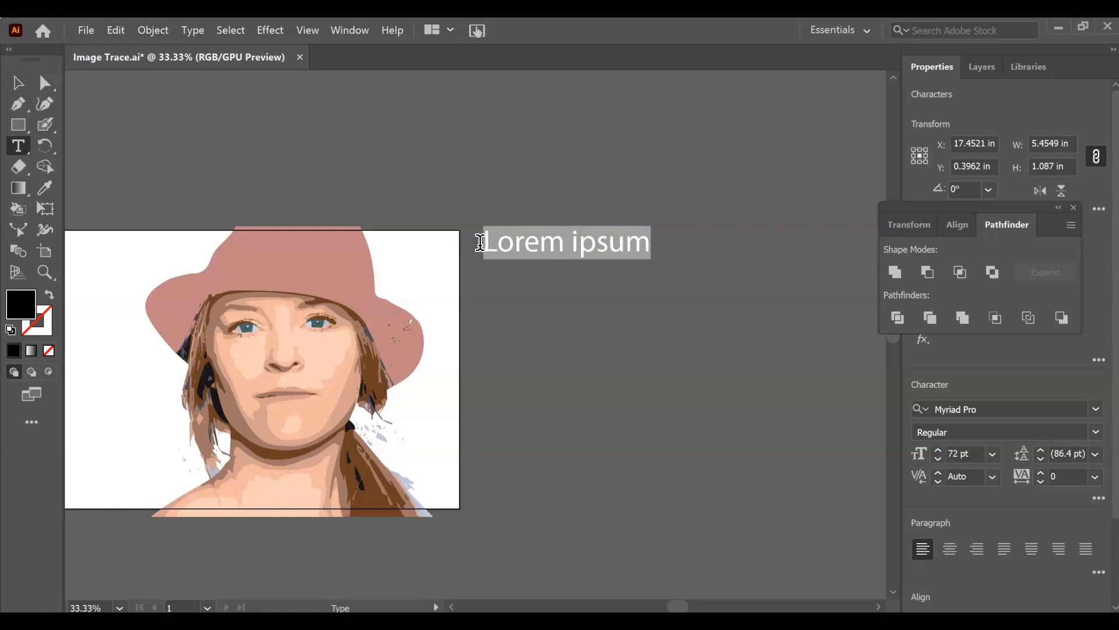
pyautogui.write('Portrait')
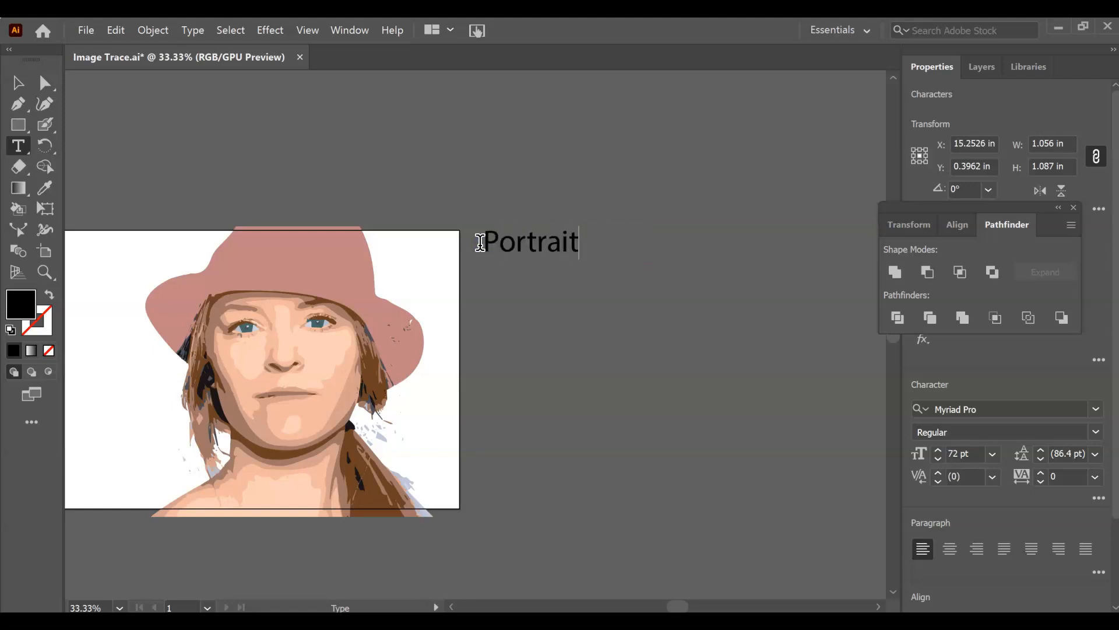
pyautogui.write(' (dog or a human) ')
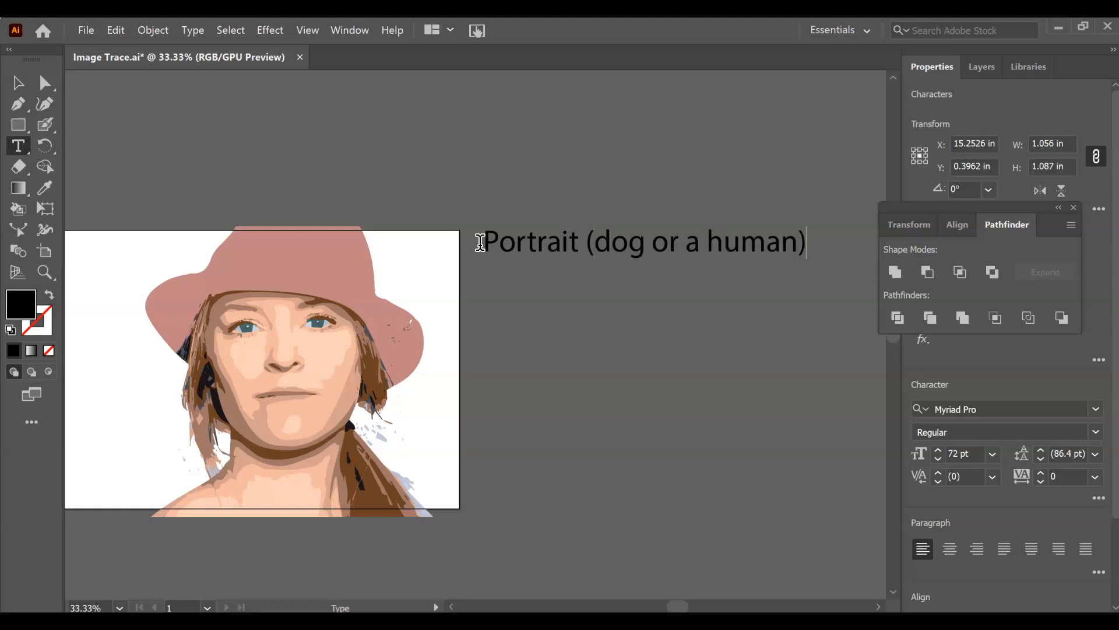
pyautogui.write('Change clothing co')
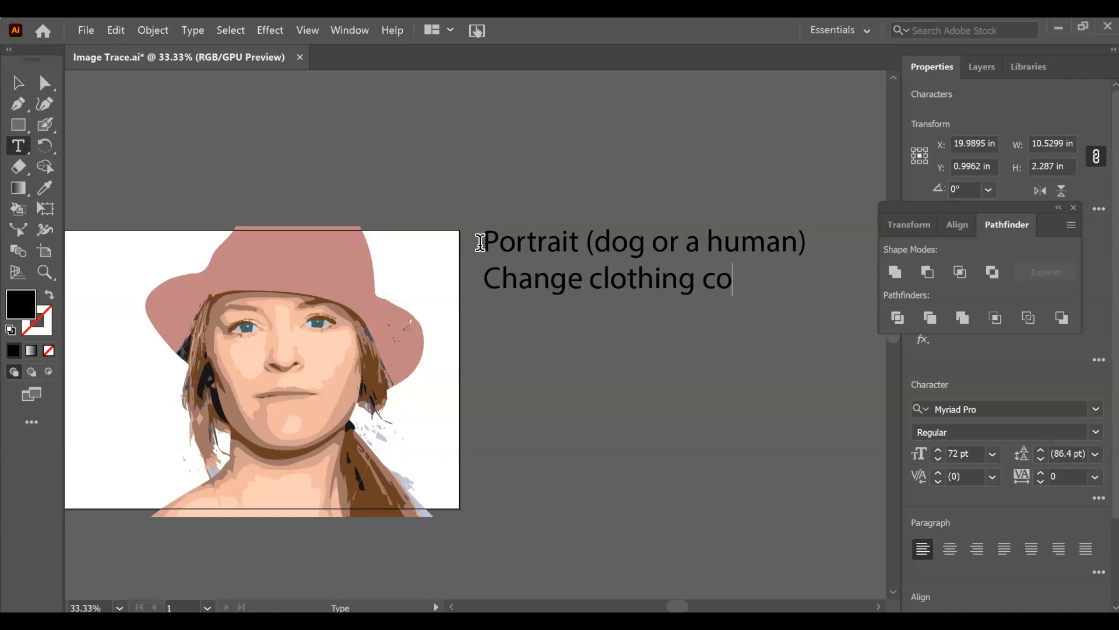
pyautogui.write('lor Change eye color')
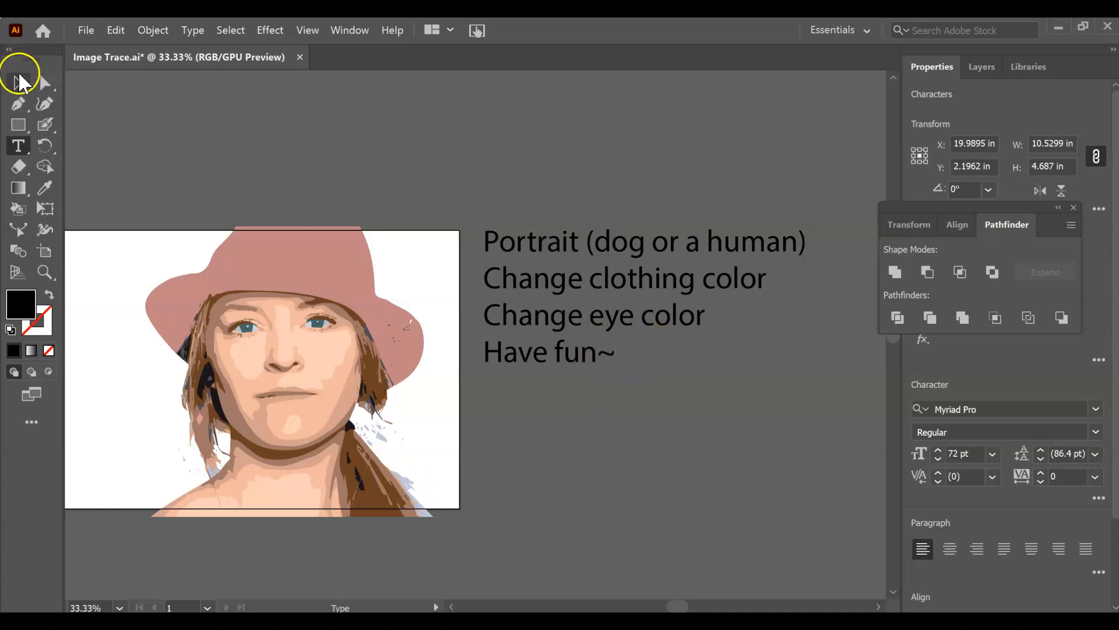
pyautogui.click(21, 82)
pyautogui.click(547, 177)
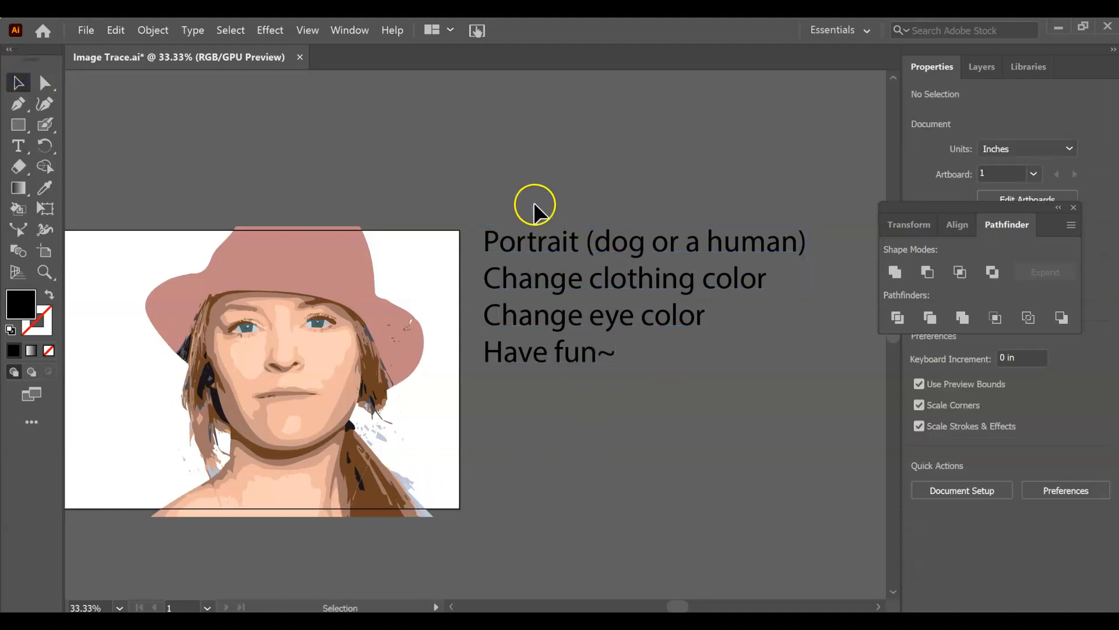
# Insert the lines "Image Trace" and "Expand" below "Portrait (dog or a human)" in the instruction text, and deselect it.
pyautogui.moveTo(619, 438); pyautogui.dragTo(639, 424)
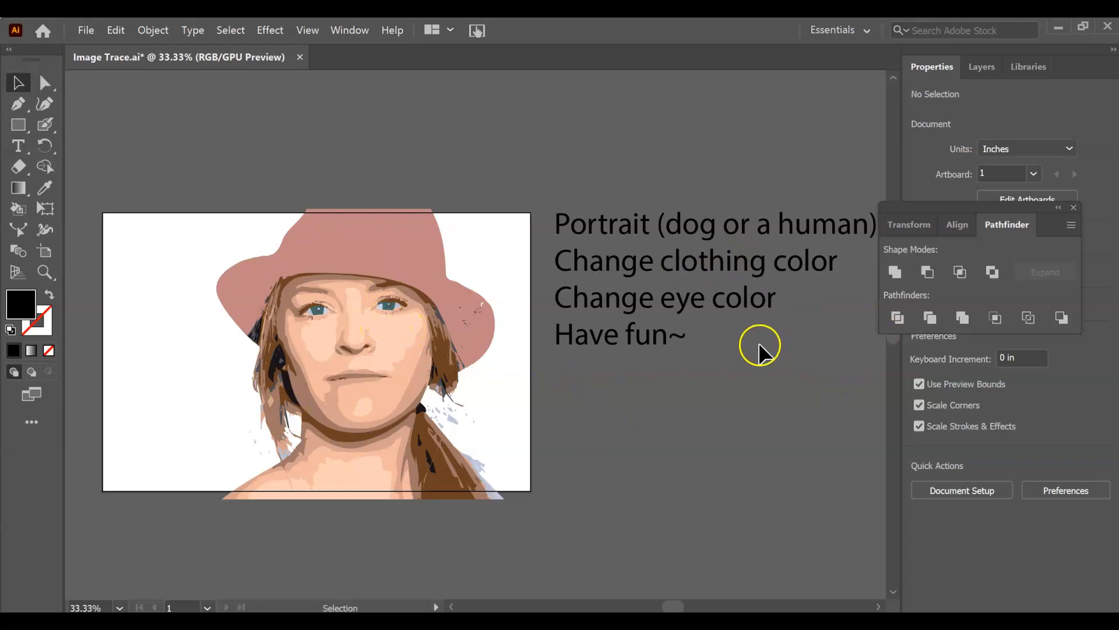
pyautogui.click(18, 146)
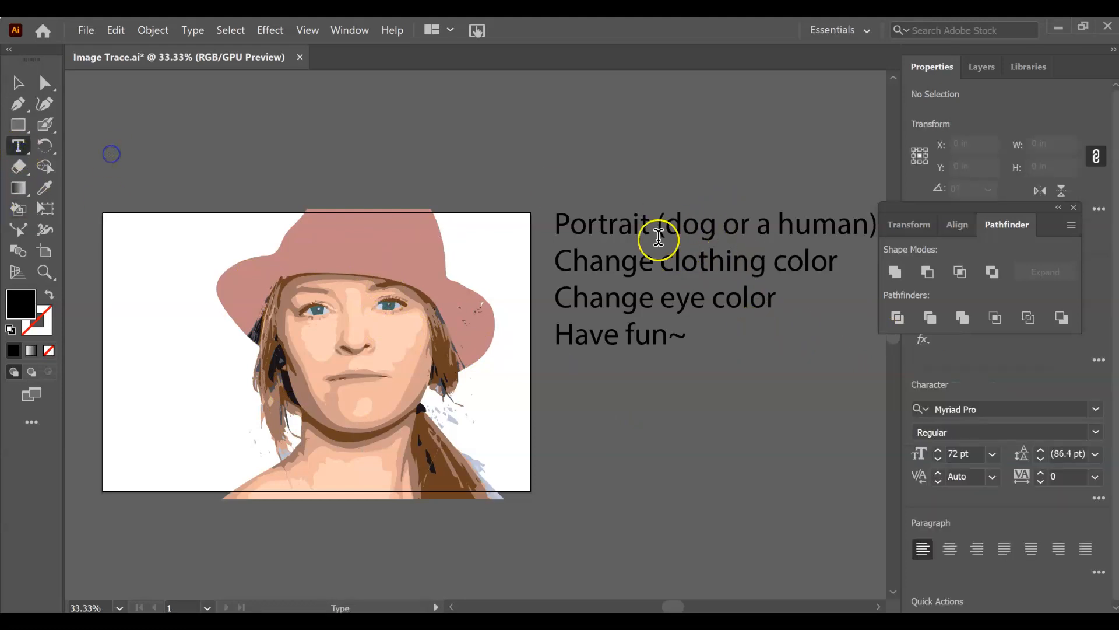
pyautogui.click(555, 260)
pyautogui.click(720, 269)
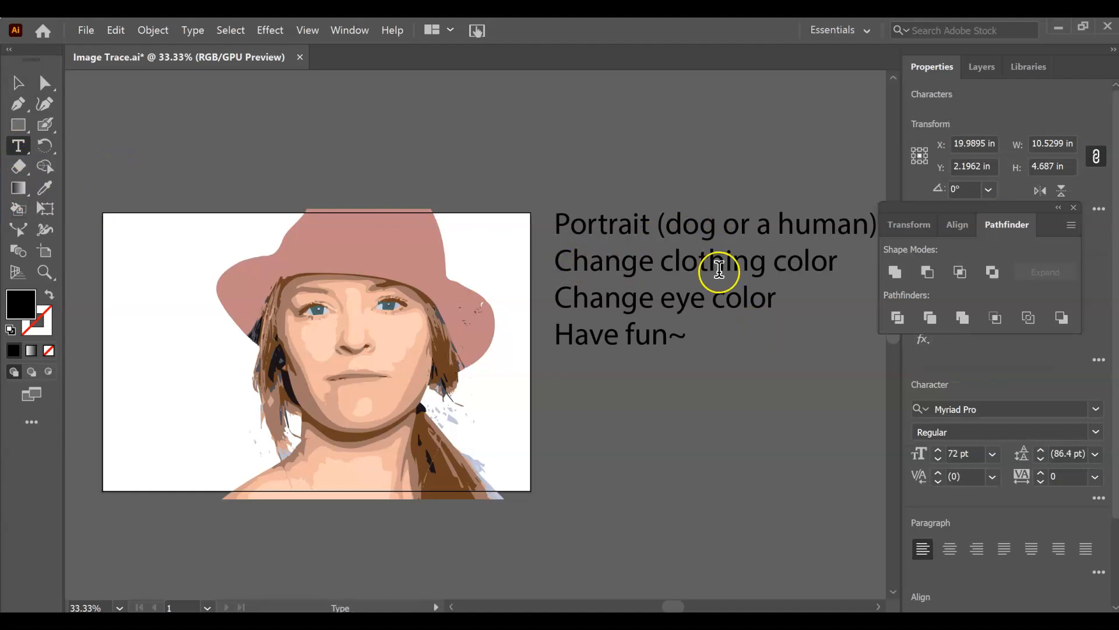
pyautogui.press('Return')
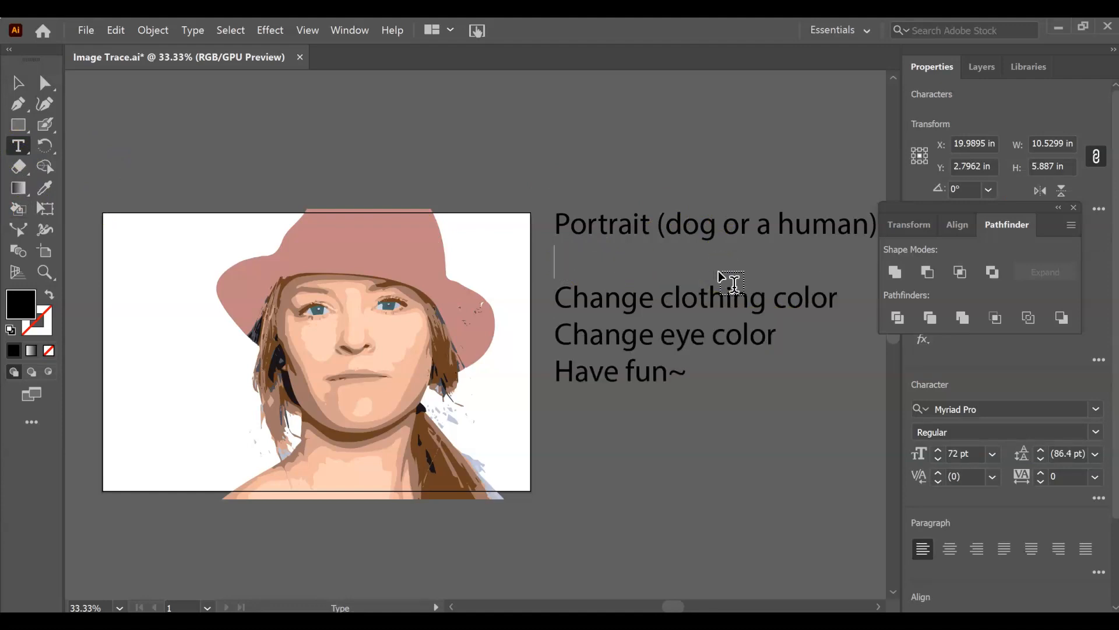
pyautogui.write('Image Trace')
pyautogui.press('Return')
pyautogui.write('Ex')
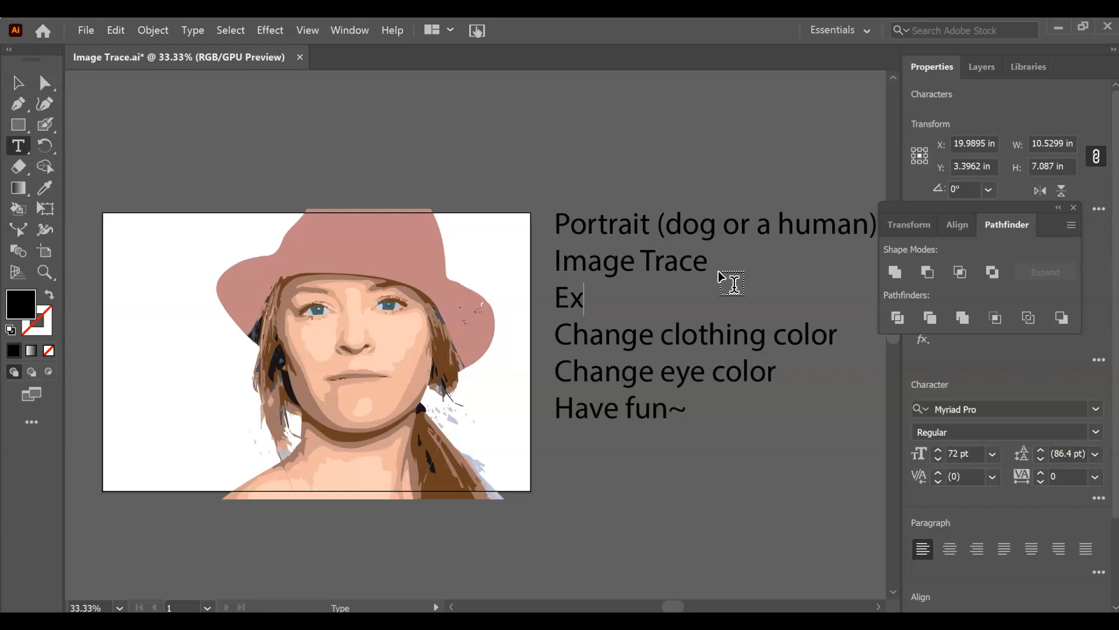
pyautogui.write('pand')
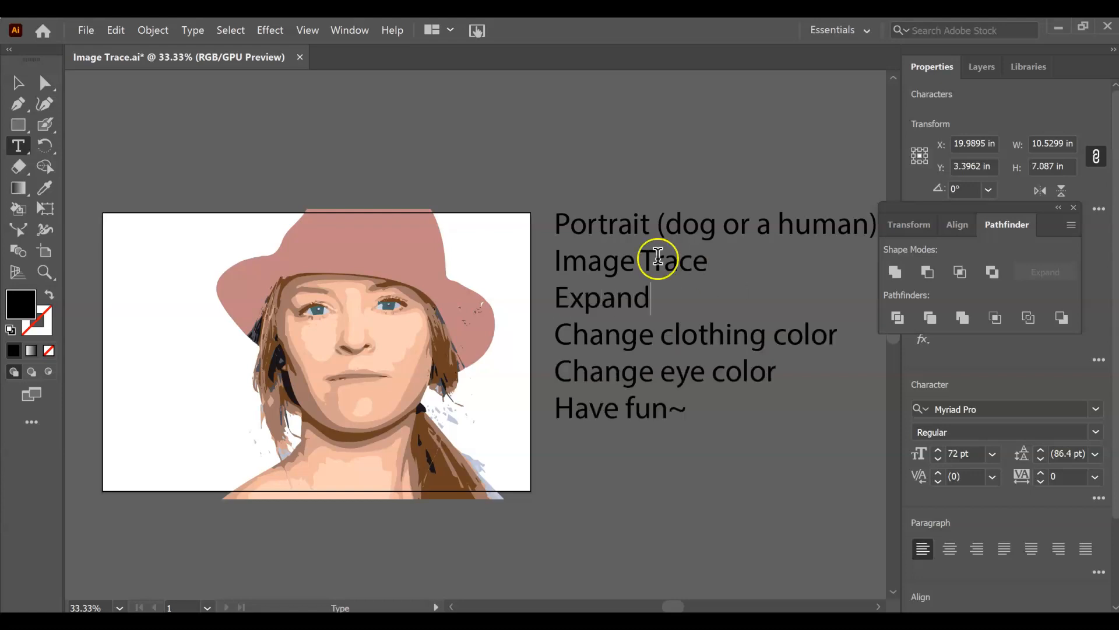
pyautogui.click(10, 91)
pyautogui.click(737, 197)
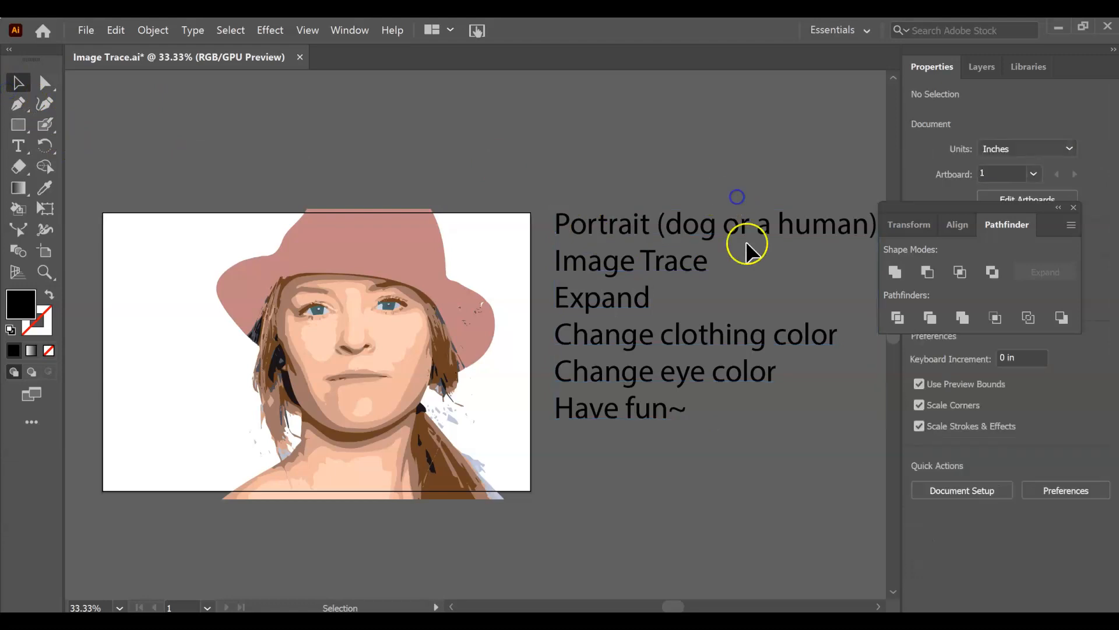
# Prepare a JPEG export named Image Trace on the Desktop with Use Artboards set to All, and cancel the export.
pyautogui.click(85, 30)
pyautogui.moveTo(150, 320)
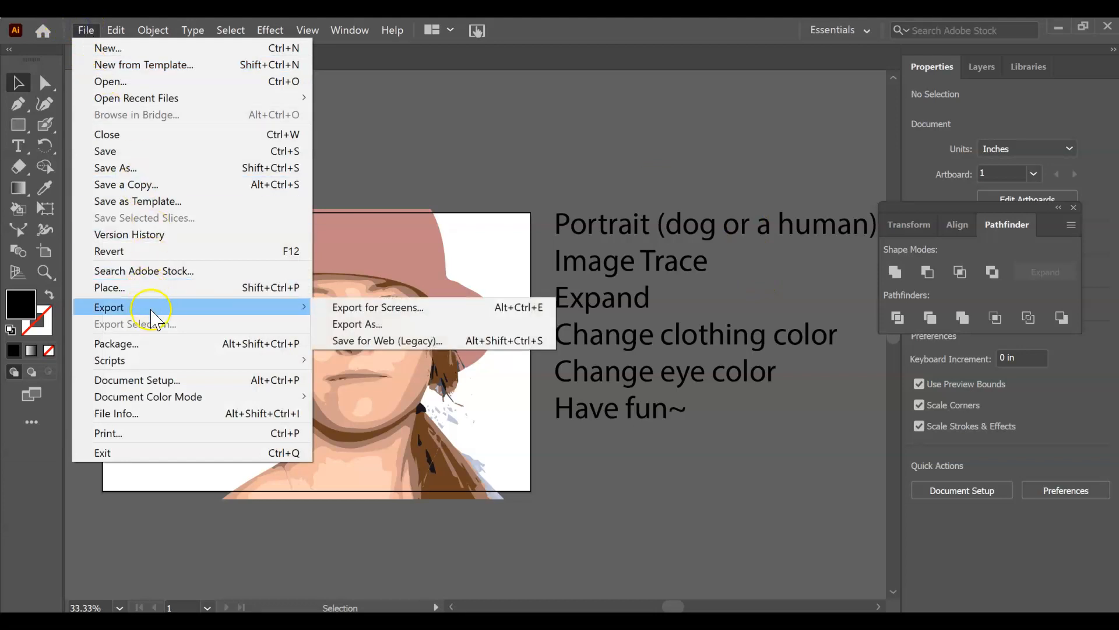
pyautogui.click(385, 322)
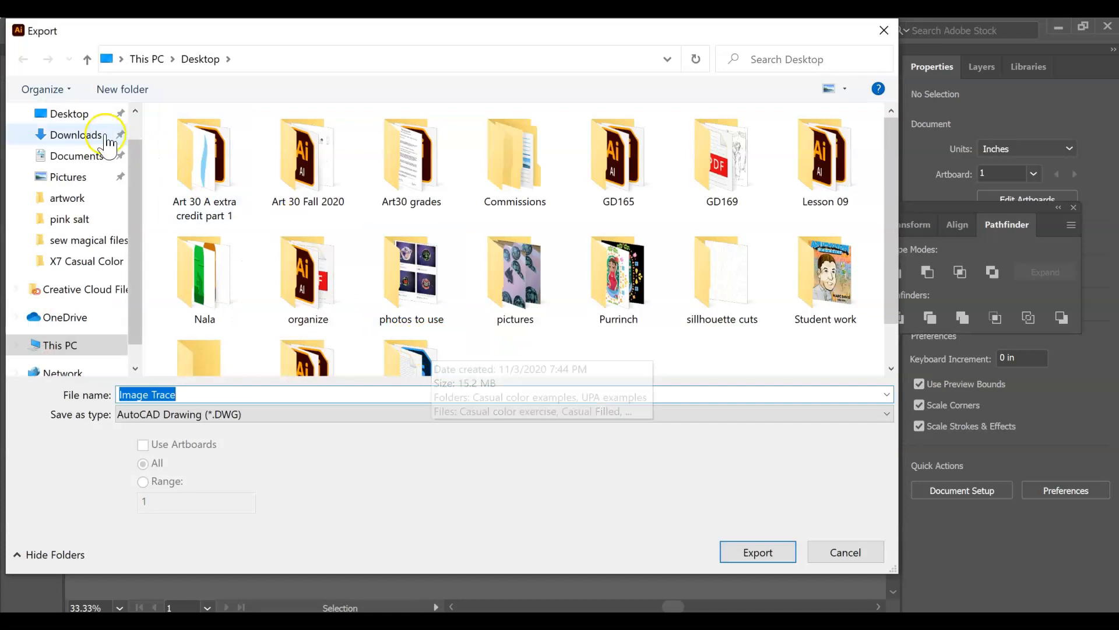
pyautogui.click(65, 113)
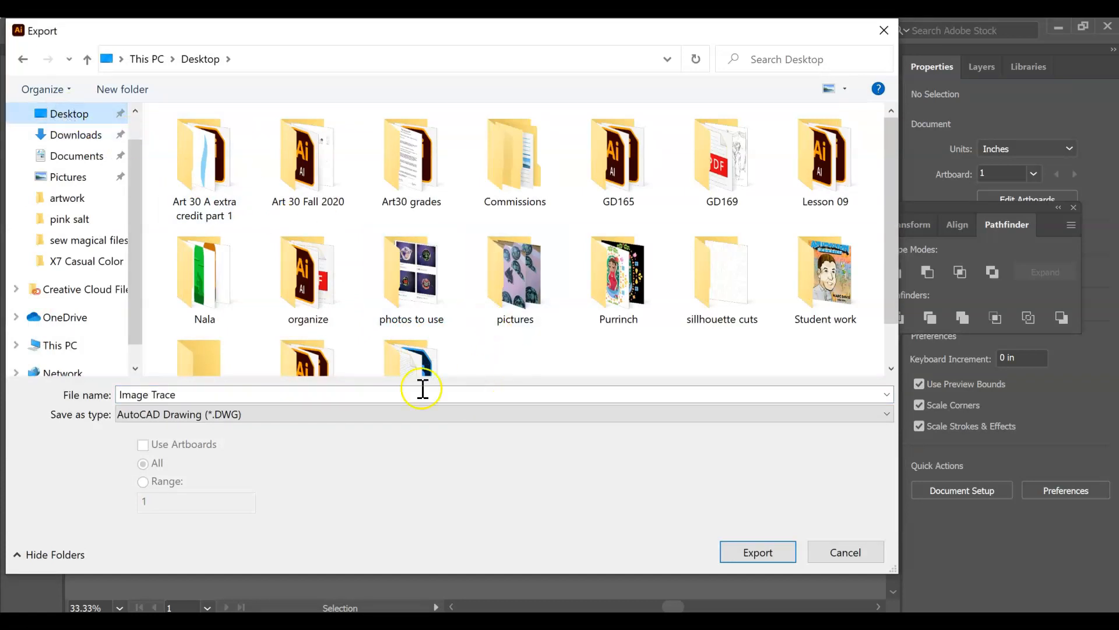
pyautogui.click(150, 395)
pyautogui.click(153, 414)
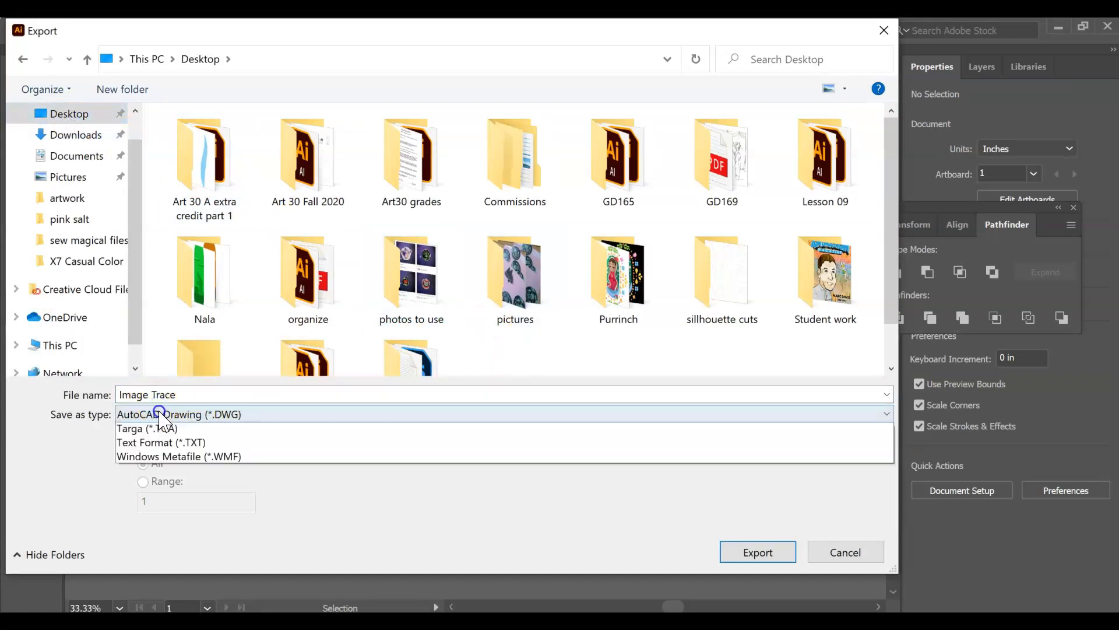
pyautogui.click(161, 516)
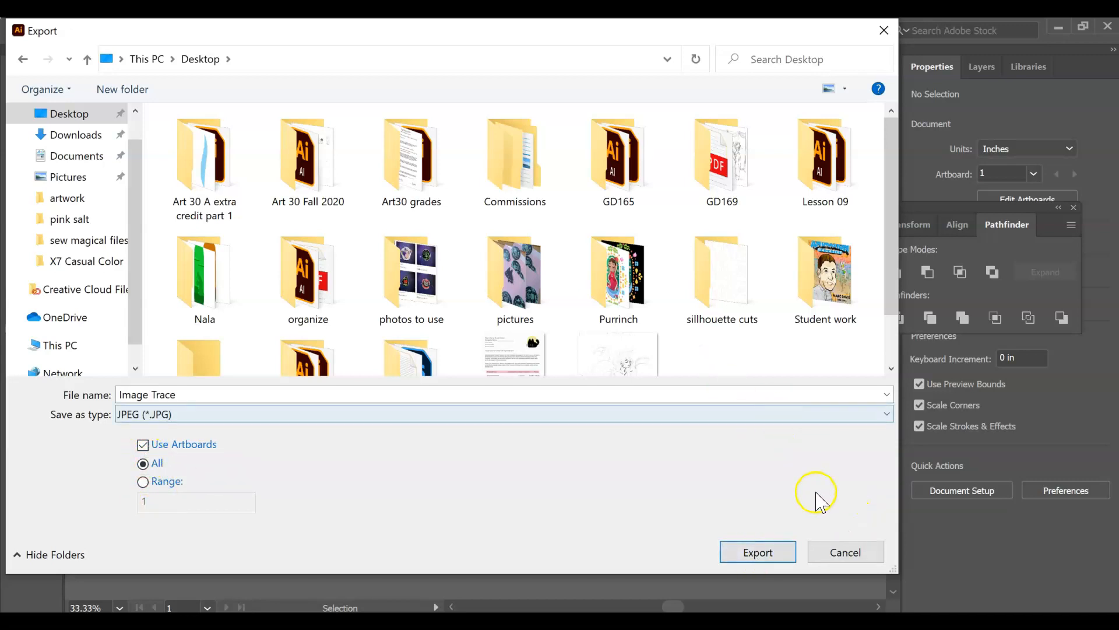
pyautogui.click(849, 551)
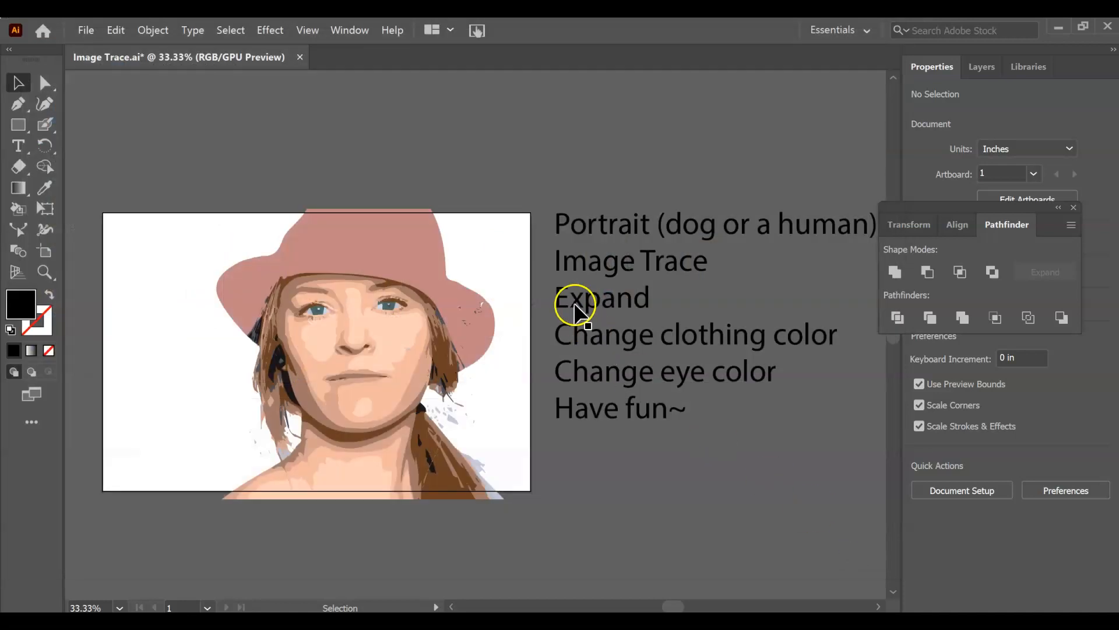
pyautogui.scroll(1, 571, 305)
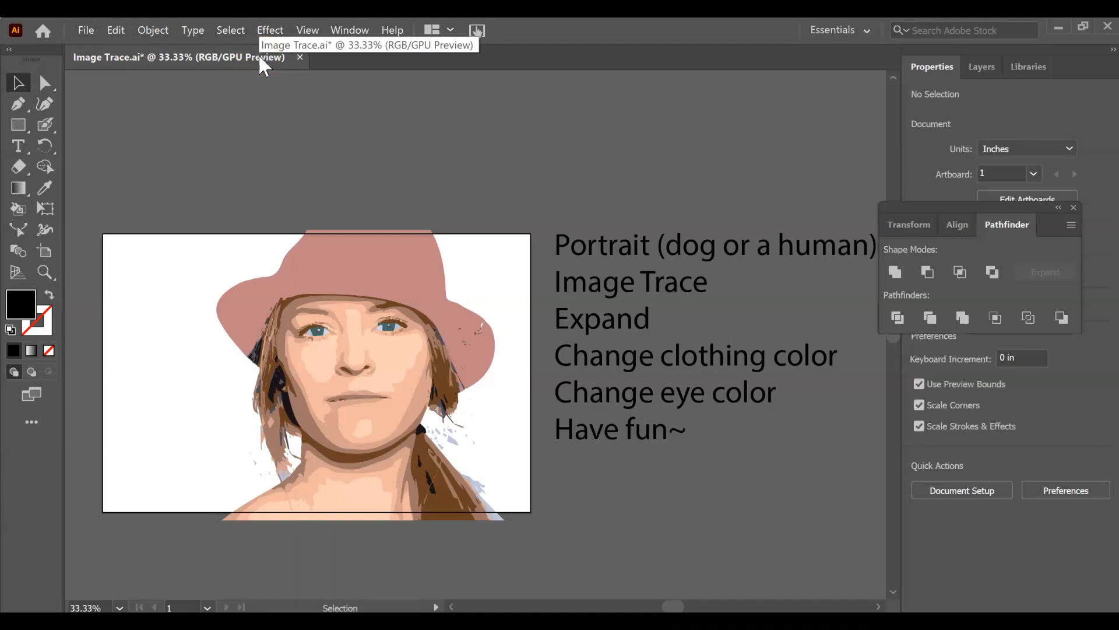
pyautogui.click(78, 29)
pyautogui.click(83, 24)
pyautogui.click(765, 609)
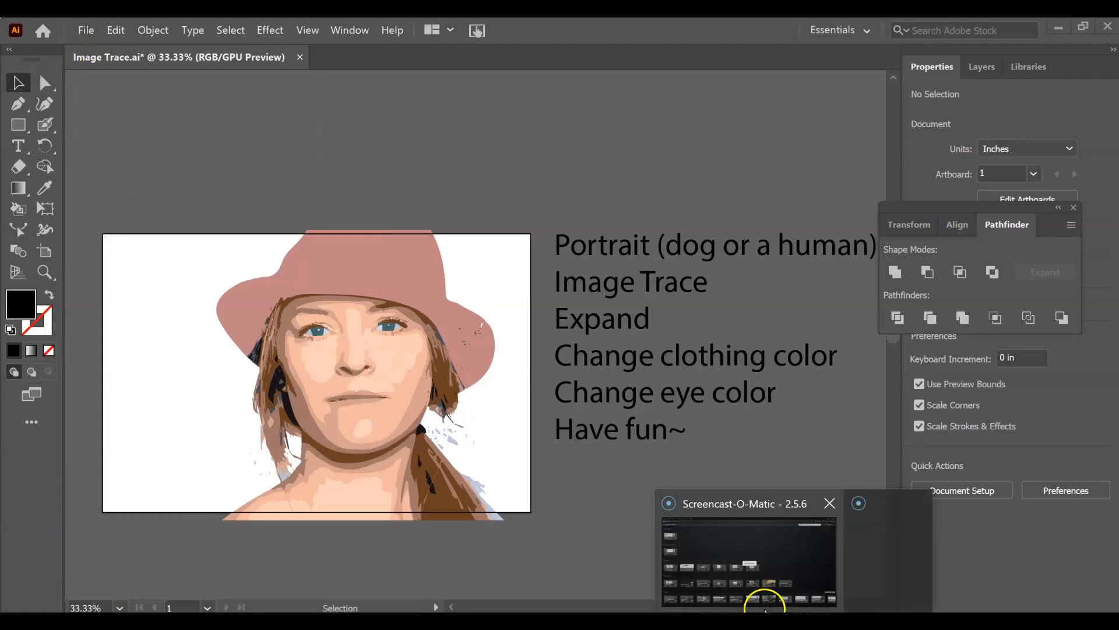
pyautogui.click(875, 540)
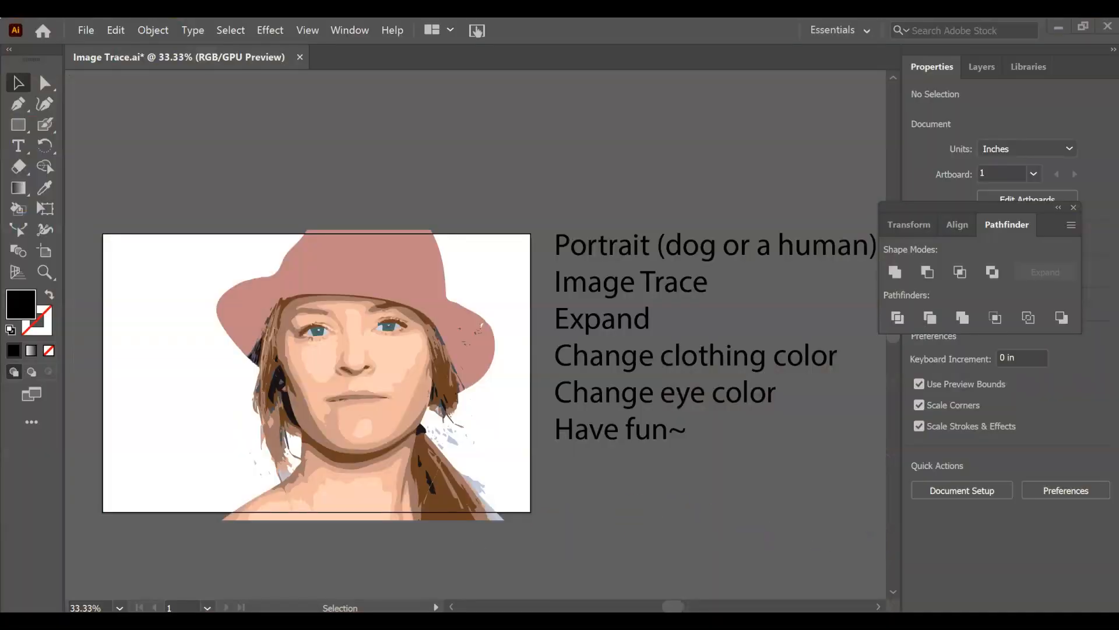